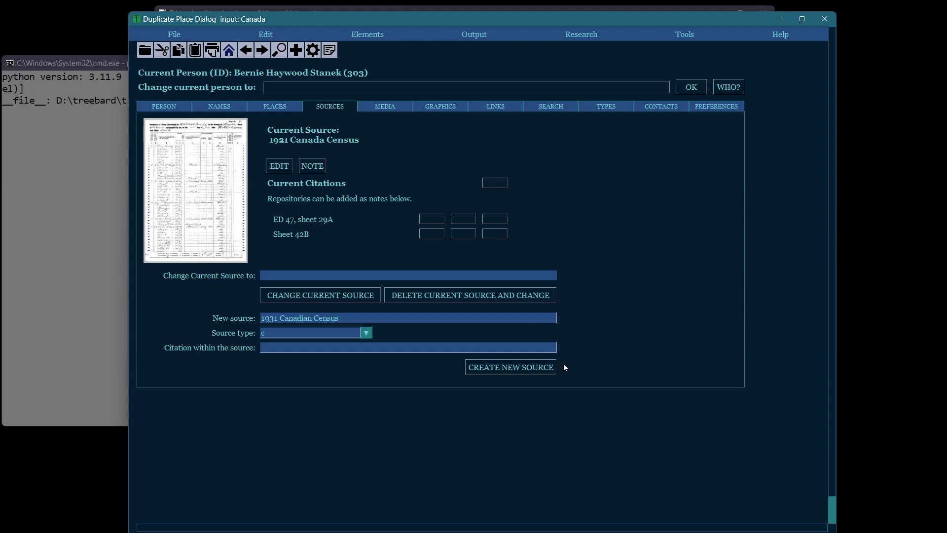
Complete and create the new source 1931 Canadian Census with source type census and citation page 88
text(ensus)
key(Tab)
text(page 88)
key(Tab)
key(Return)
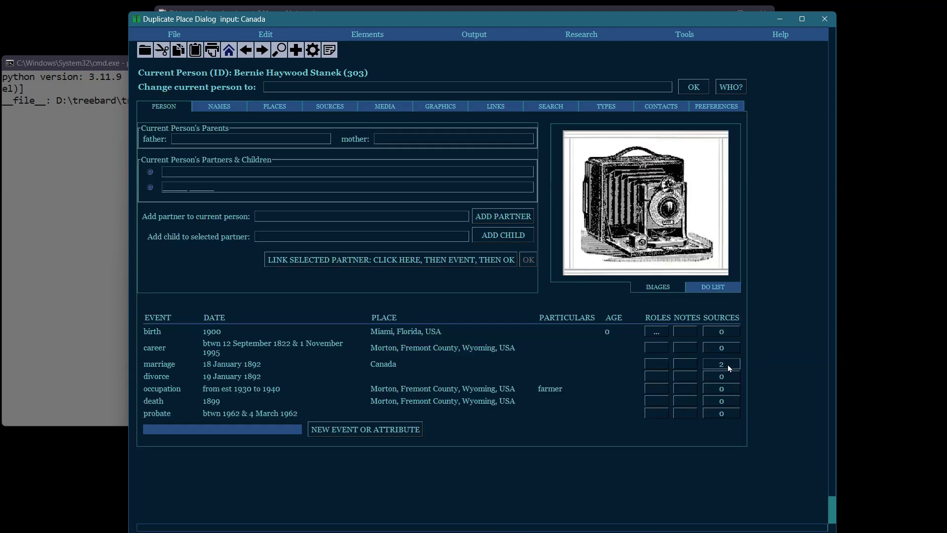
Add a DATES assertion "adfladf;l" to the marriage event, citing page 88 of the 1931 Canadian Census
click(727, 364)
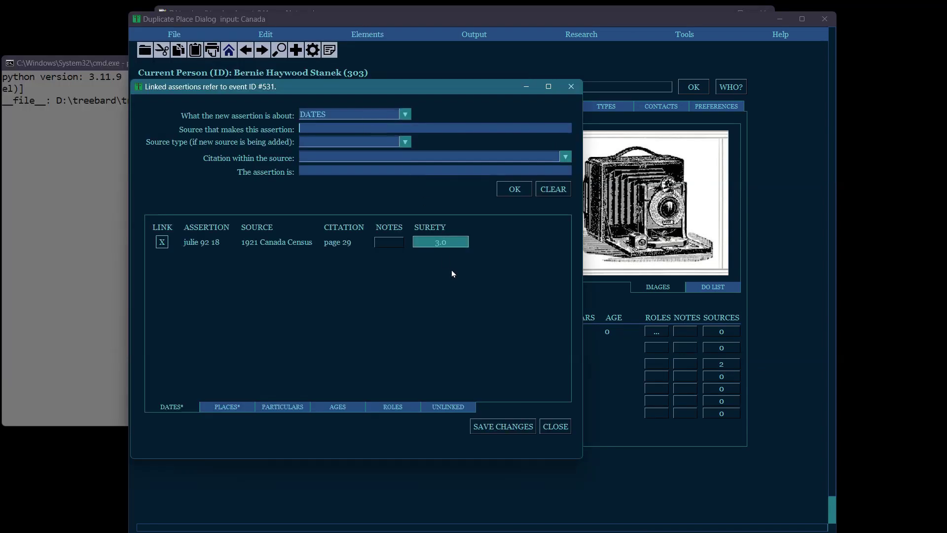
text(1931 Canadian Census)
key(Tab)
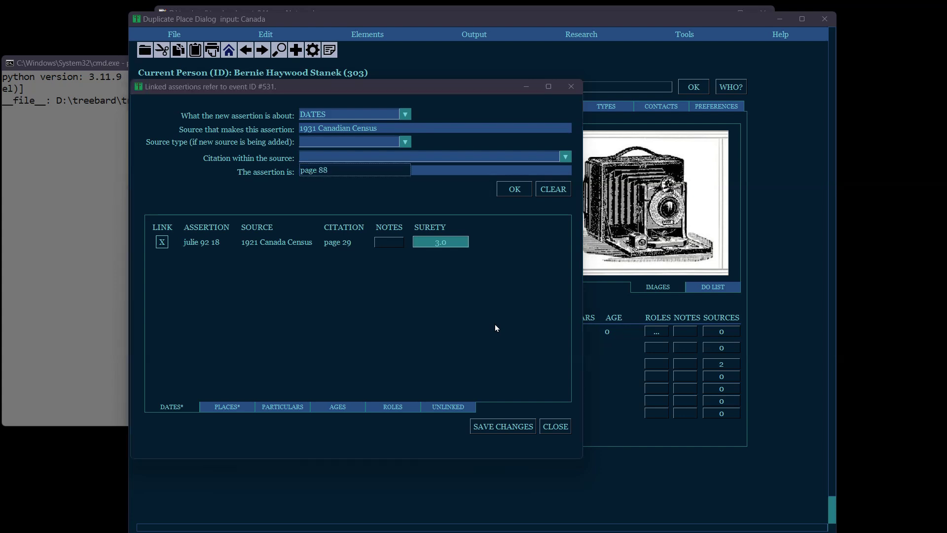
key(Return)
text(adfladf;l)
key(Return)
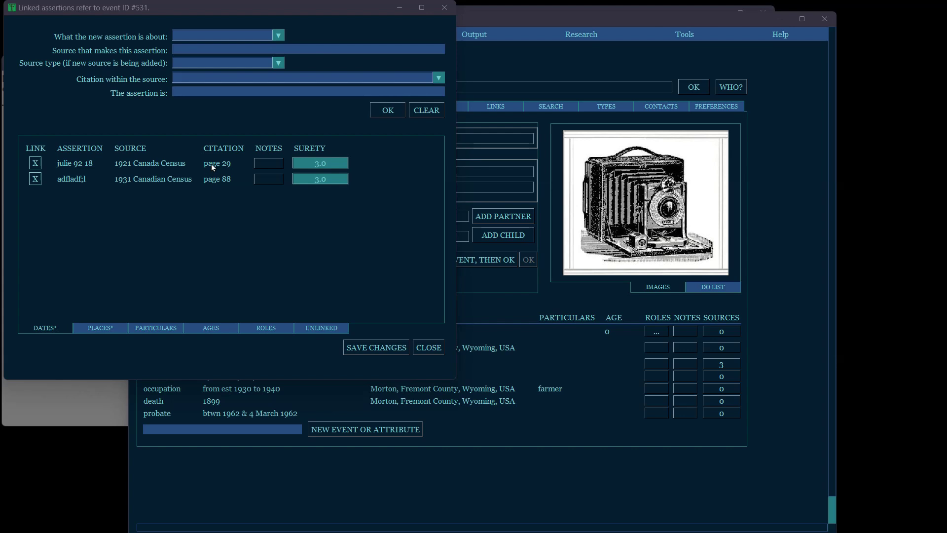
double_click(82, 190)
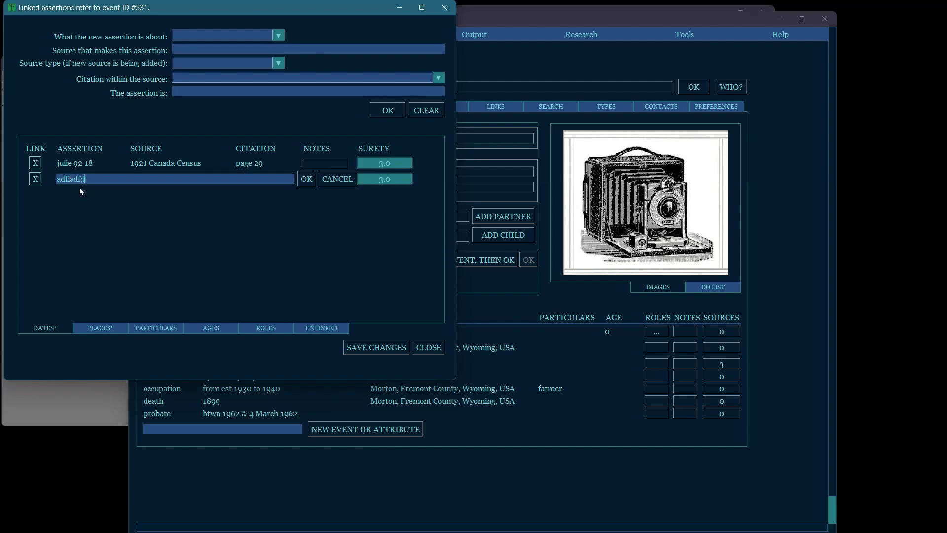
drag(97, 179, 19, 179)
click(343, 253)
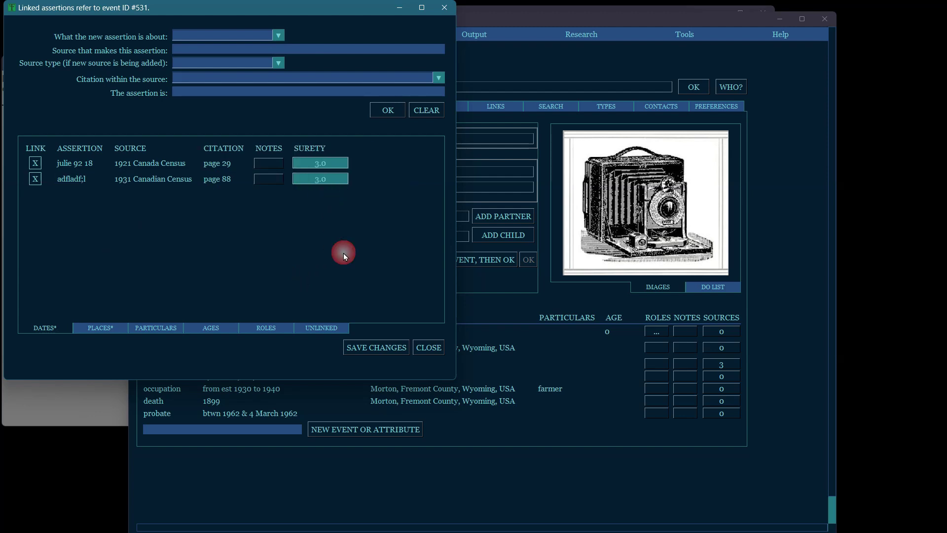
Set the surety of the 1931 Canadian Census assertion to 0.5 and save the changes
click(299, 178)
click(363, 346)
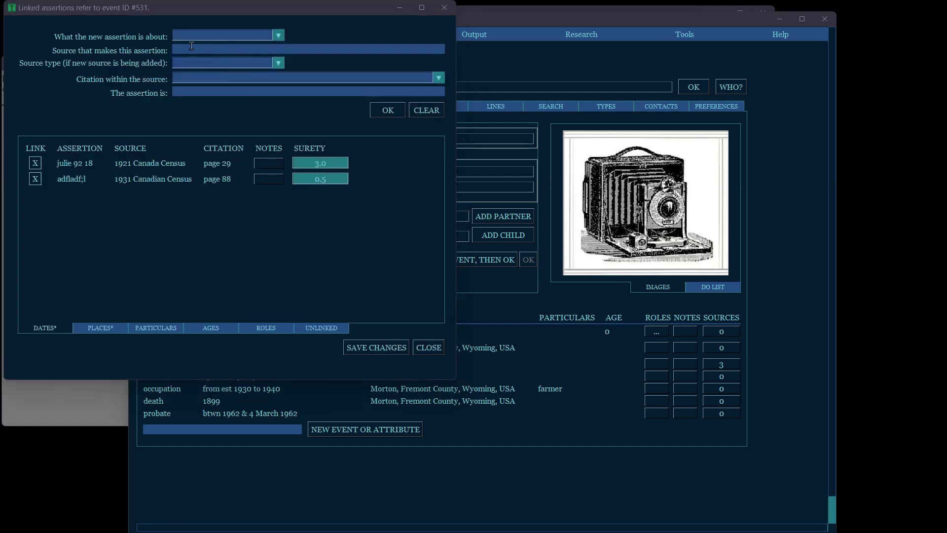
click(266, 36)
click(230, 51)
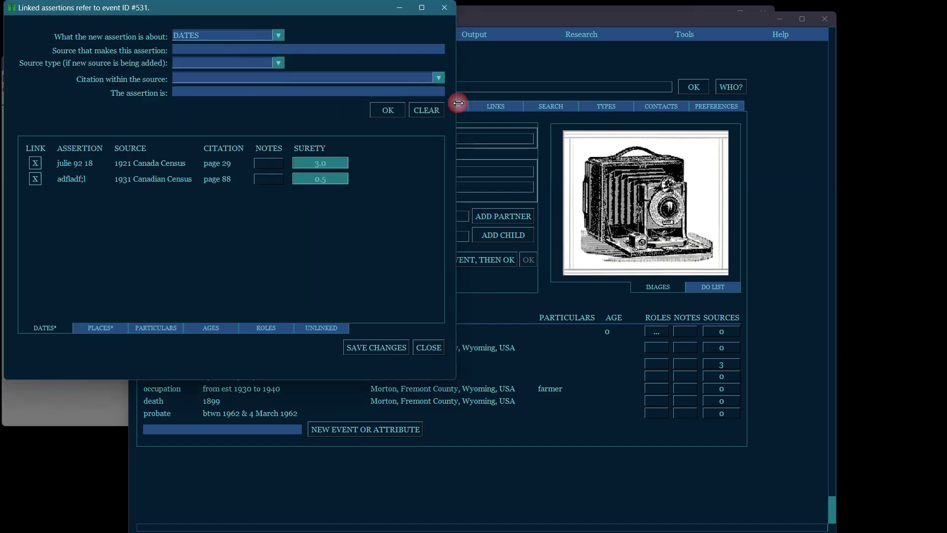
click(421, 110)
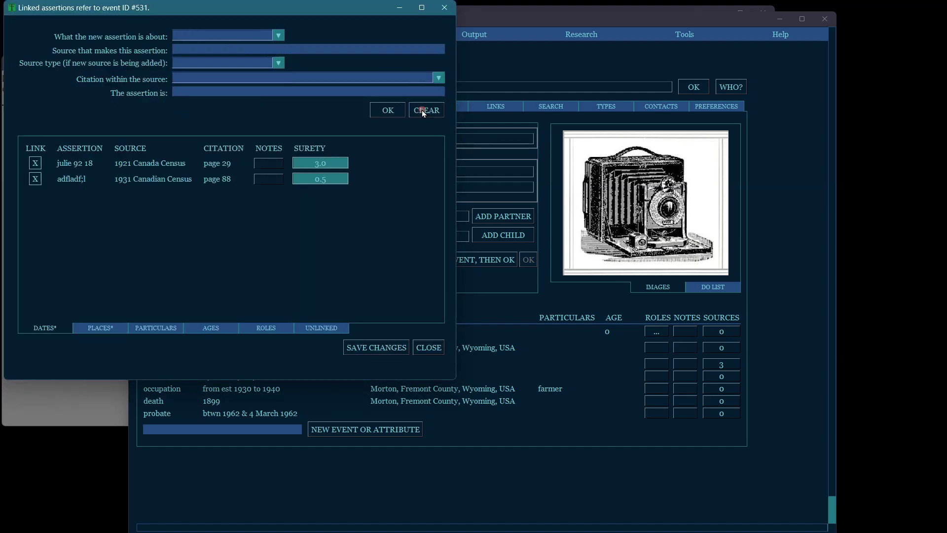
Leave the linked assertions and check the image gallery of the current source, closing it after each viewing
click(445, 8)
click(388, 105)
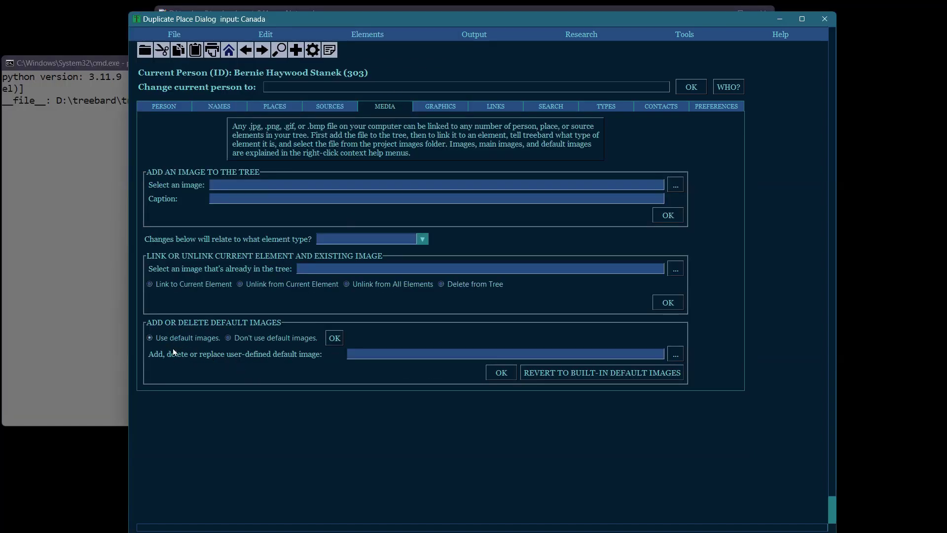
click(331, 107)
click(192, 173)
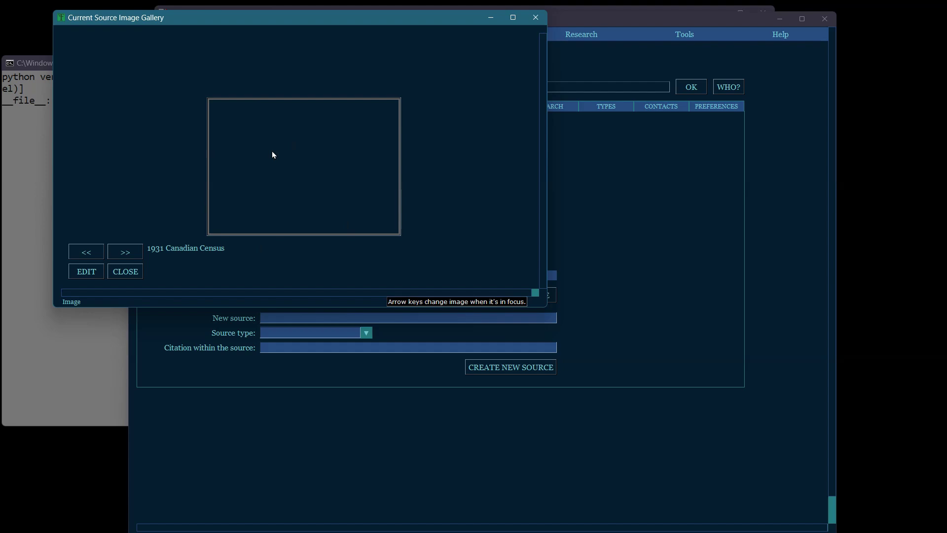
click(125, 272)
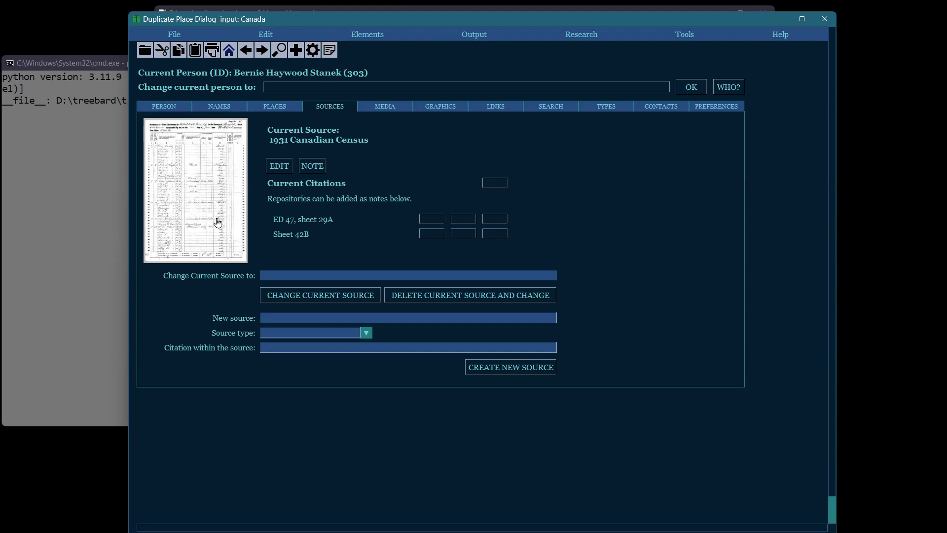
click(204, 176)
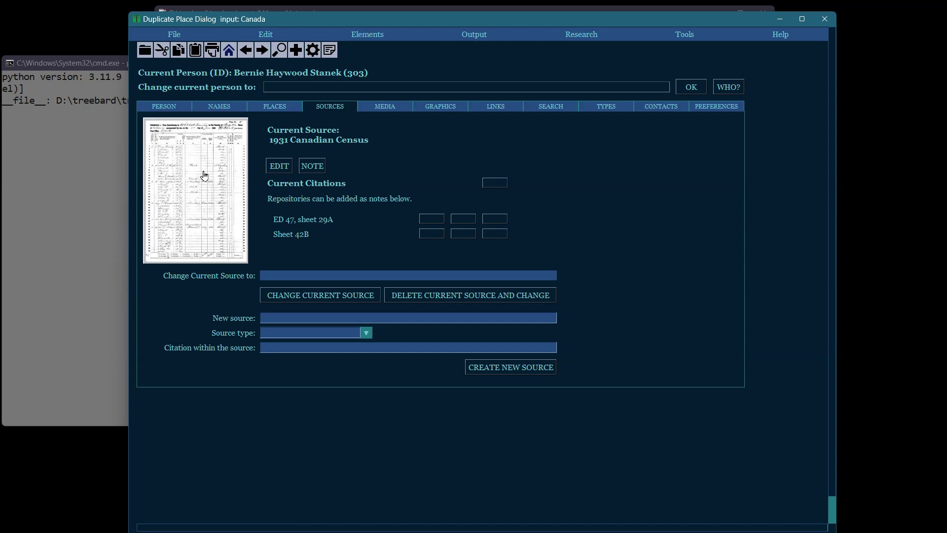
click(126, 273)
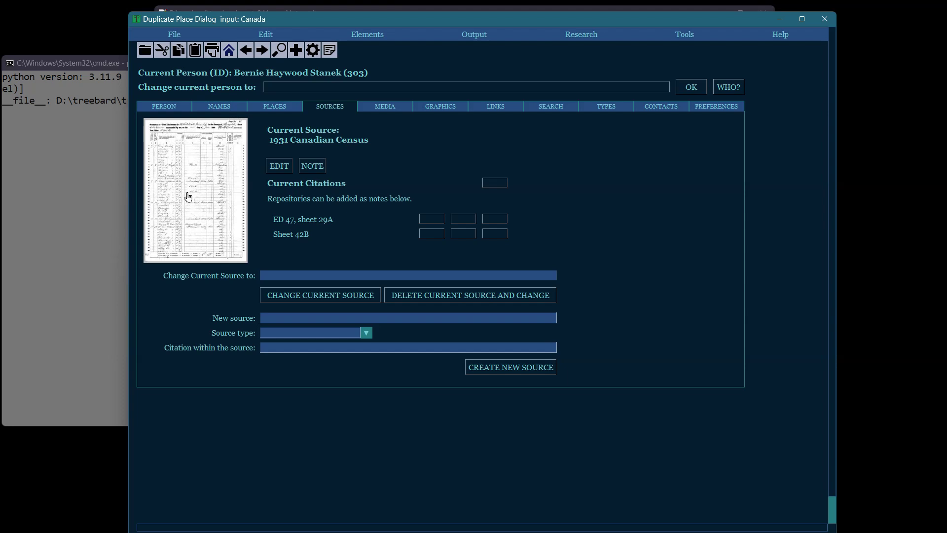
Switch the media settings to "Don't use default images" and apply the choice
click(392, 105)
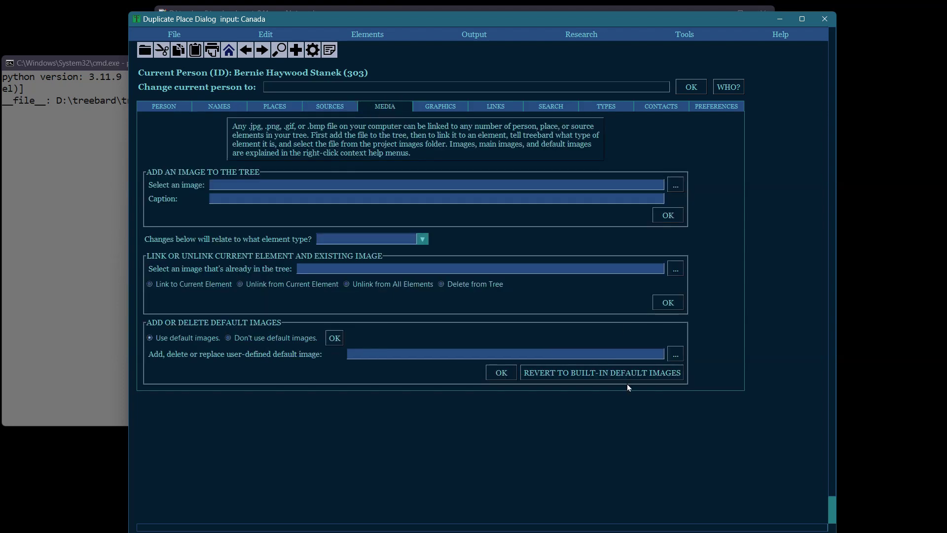
click(228, 338)
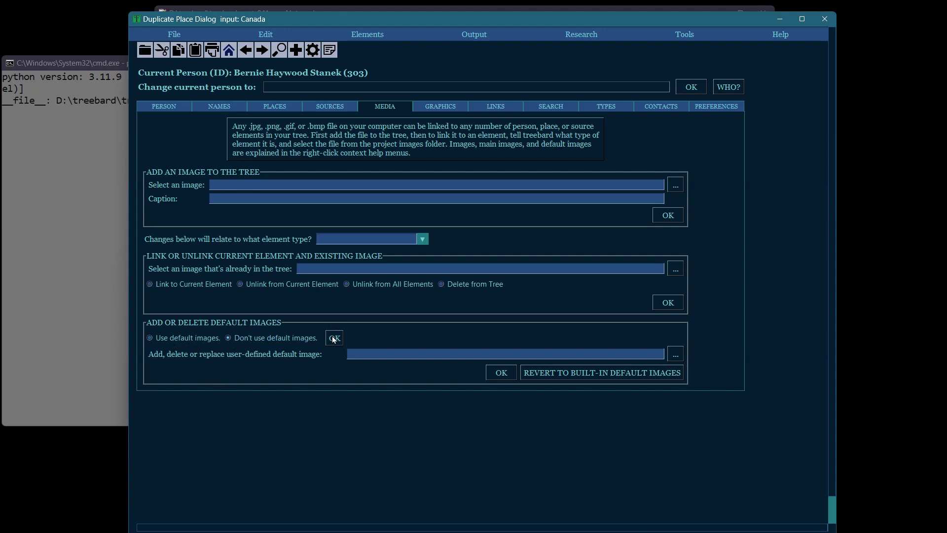
Check the current source's picture area and image gallery with default images turned off
click(321, 107)
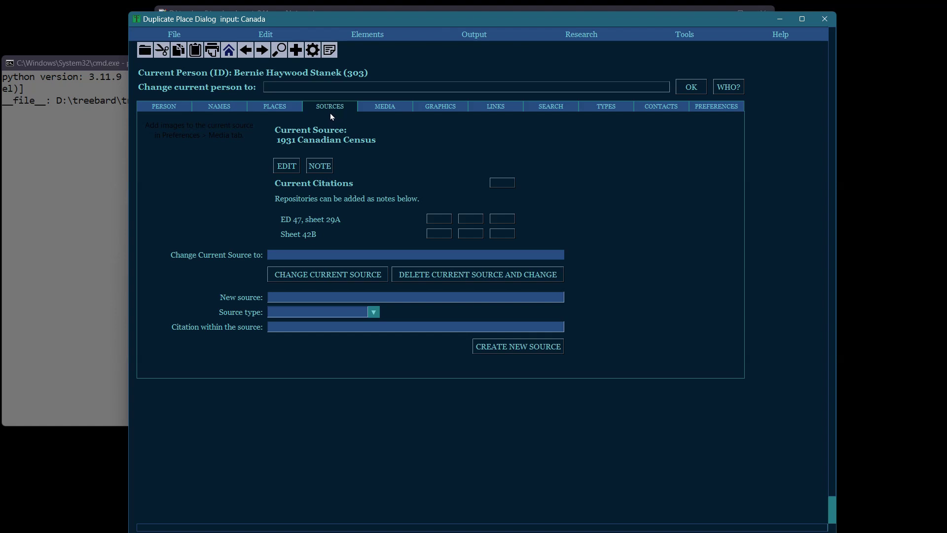
click(182, 147)
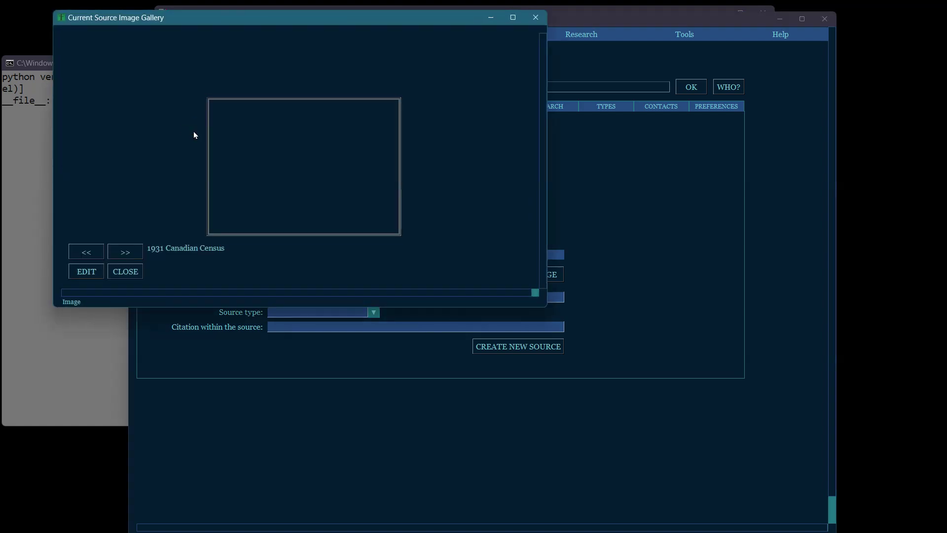
key(Escape)
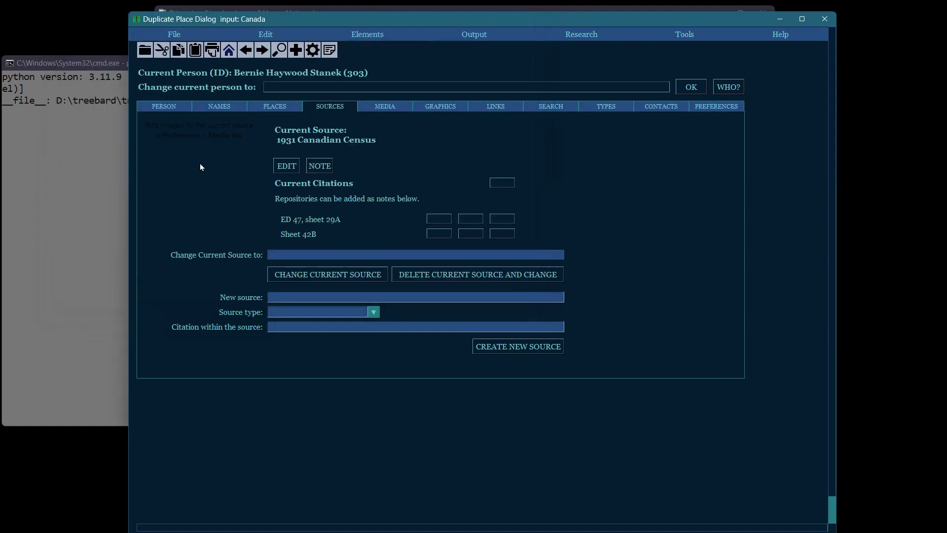
click(201, 131)
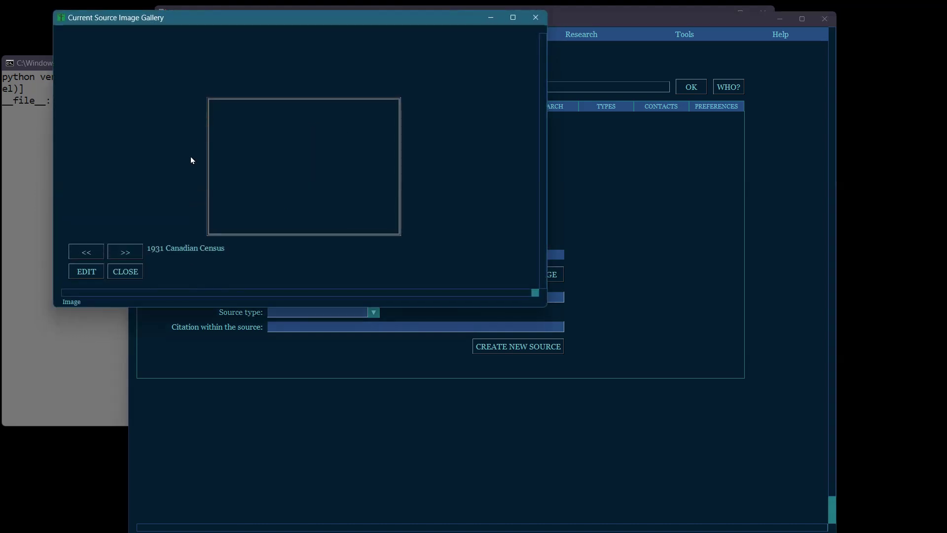
click(116, 270)
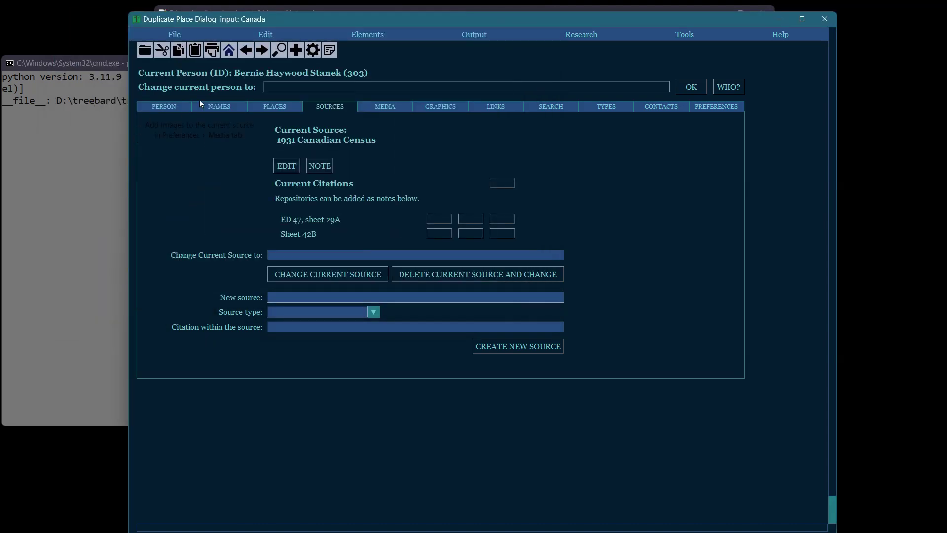
Inspect the current person's image area, alternating it with the prioritized to-do list
click(161, 106)
click(122, 273)
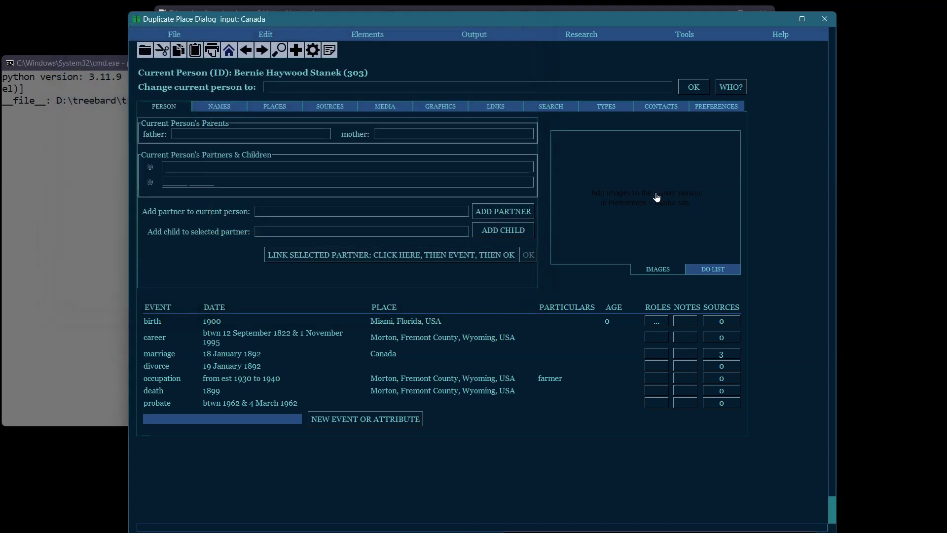
click(707, 274)
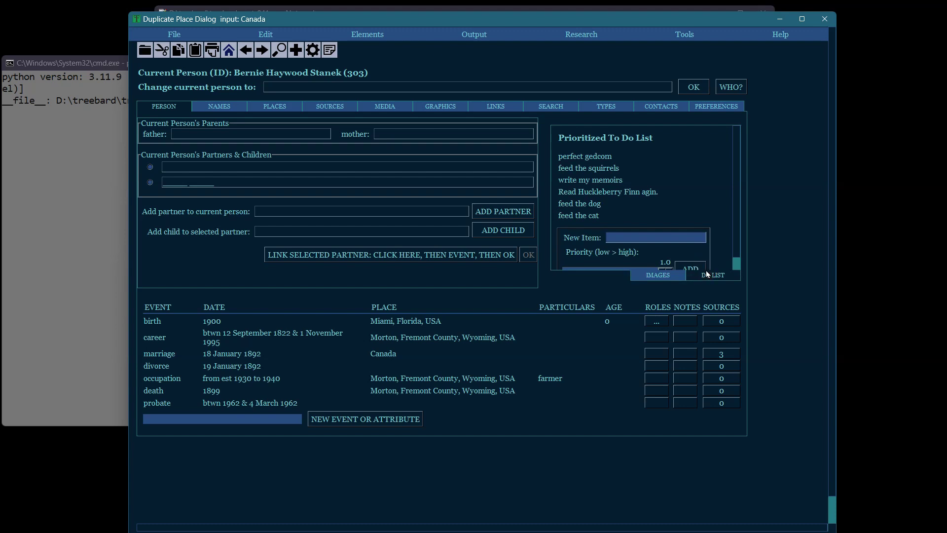
click(651, 278)
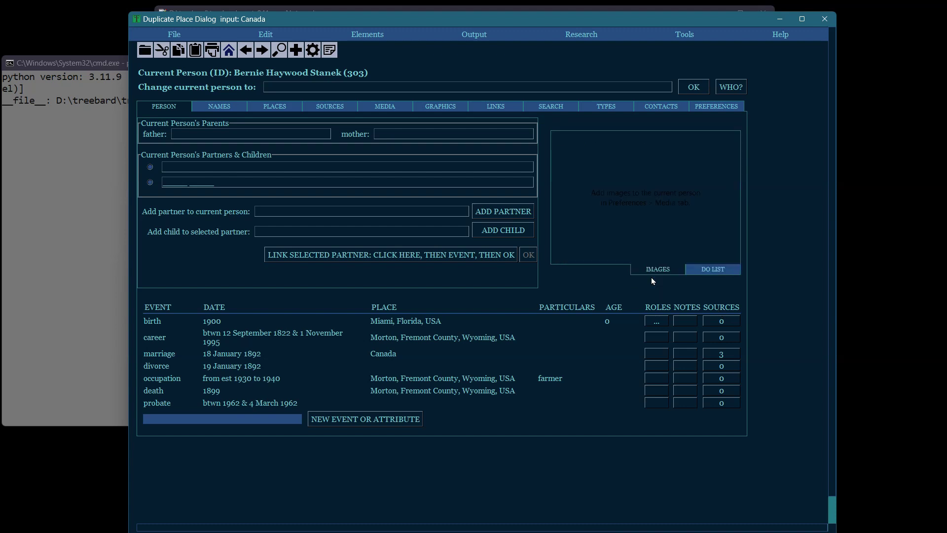
click(713, 270)
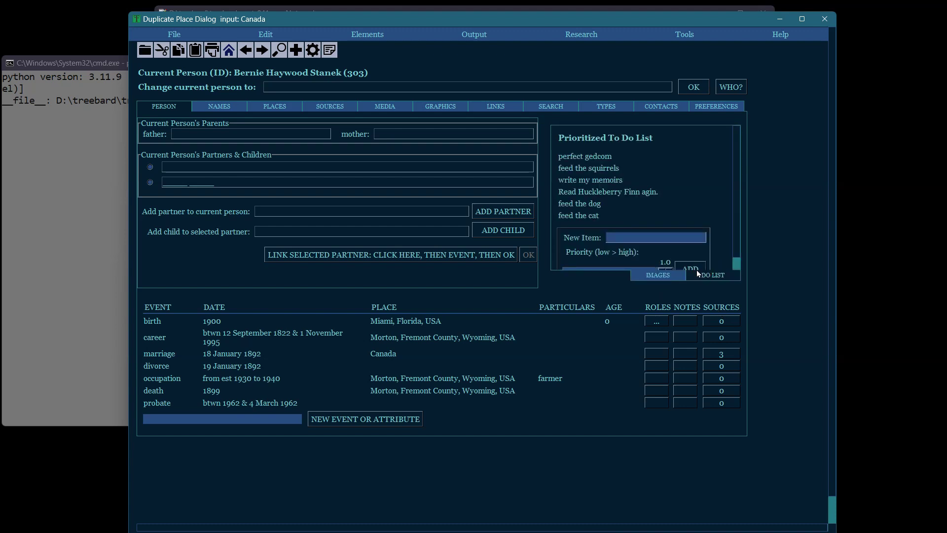
click(663, 275)
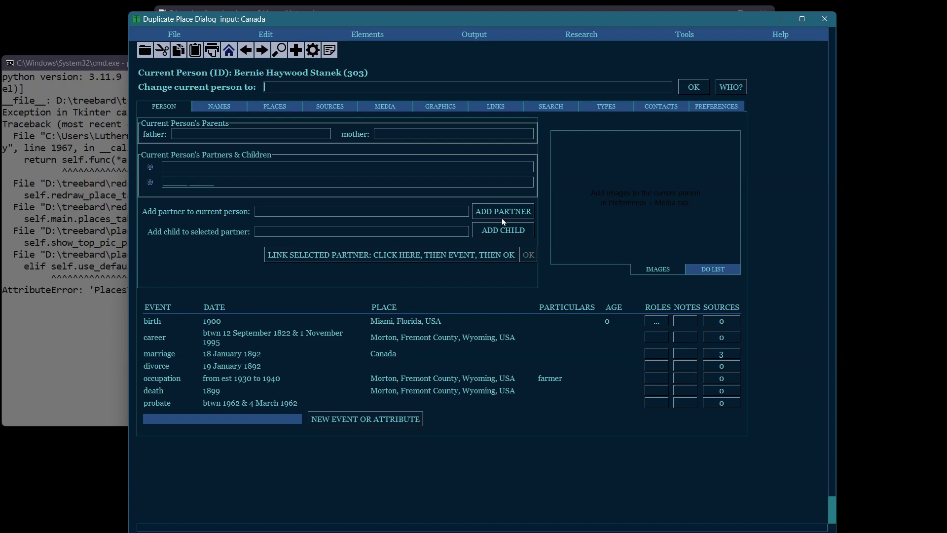
Examine the console traceback, close the console window and rerun treebard_root_041.py from Notepad++
click(77, 62)
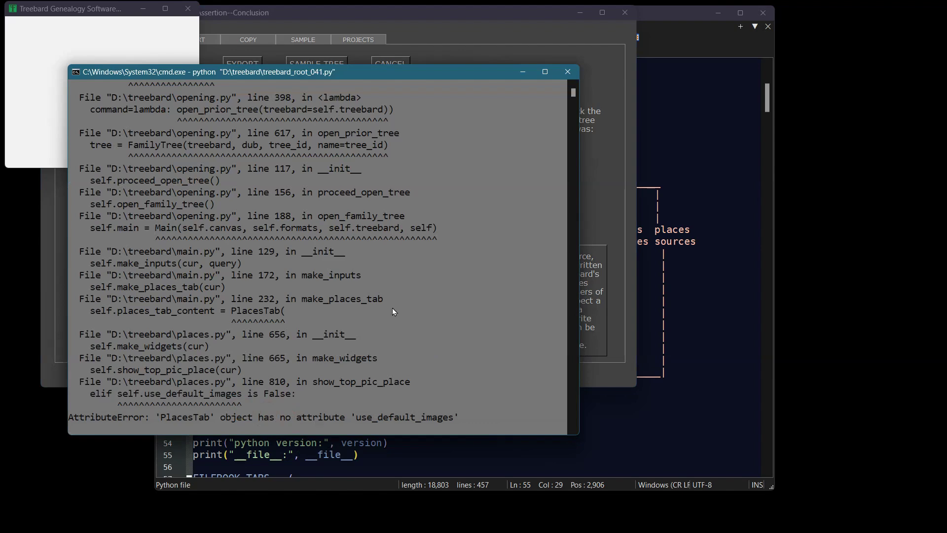
click(568, 72)
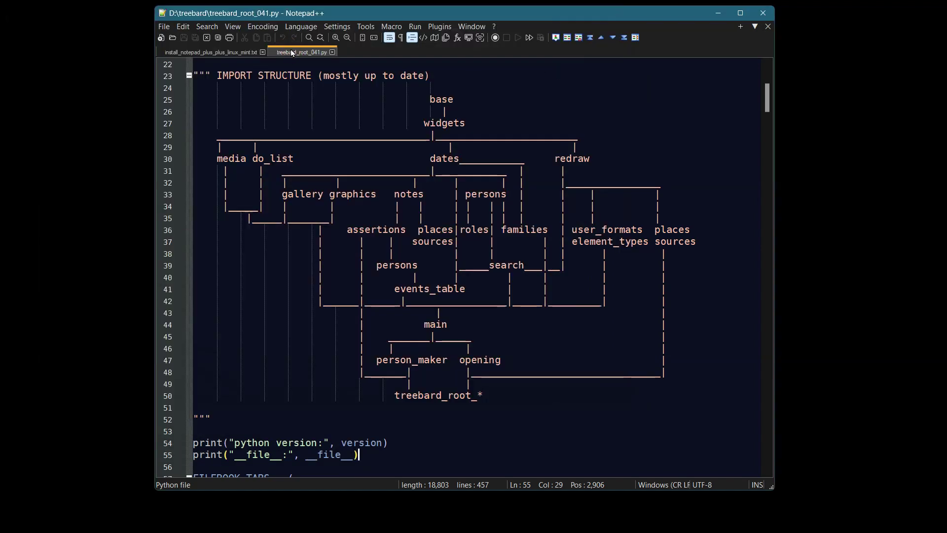
key(ctrl+F5)
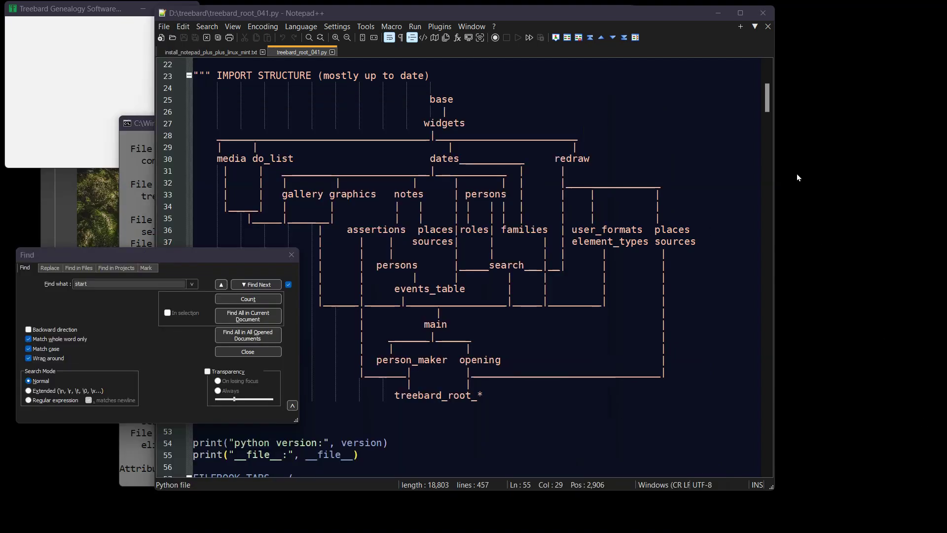
Search the files in D:\treebard for use_default_images and examine the self.main reference in the media.py match on line 40
text(use_default_image)
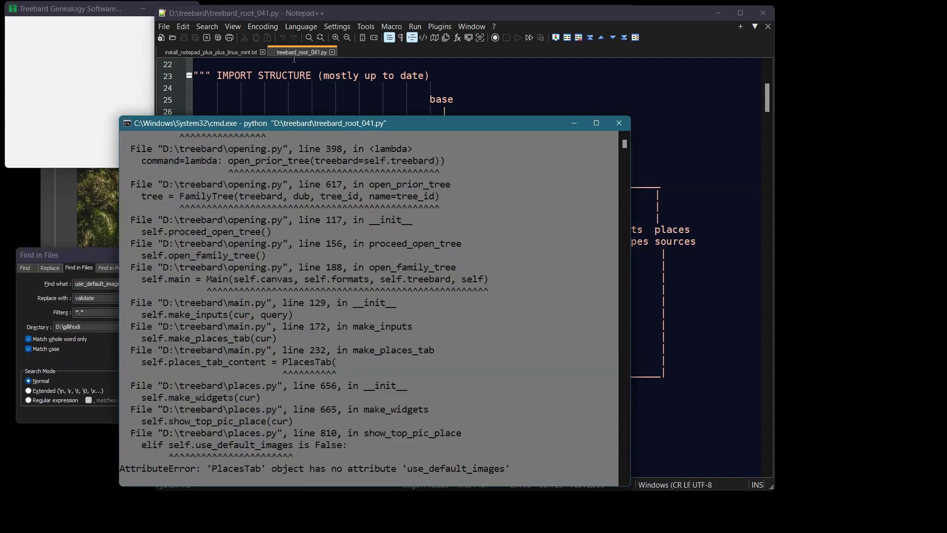
click(40, 327)
click(205, 327)
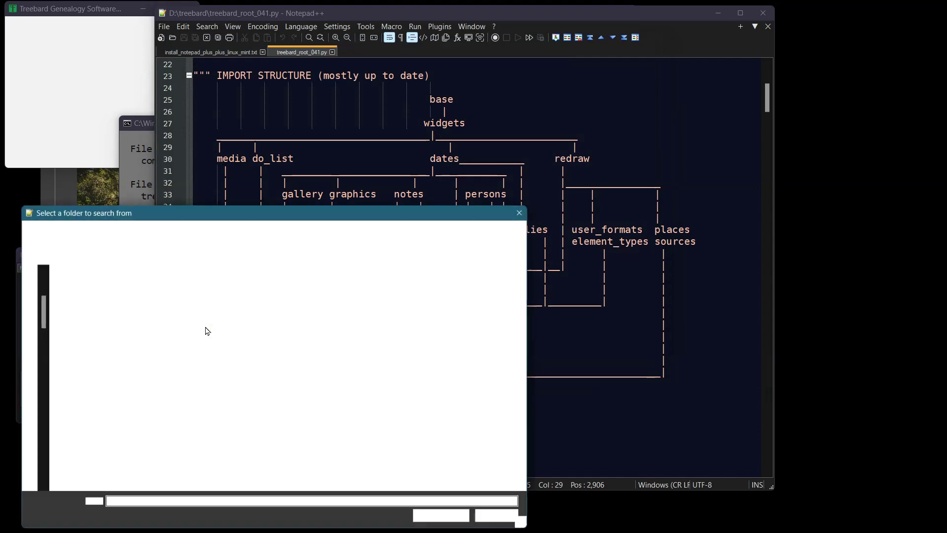
key(Return)
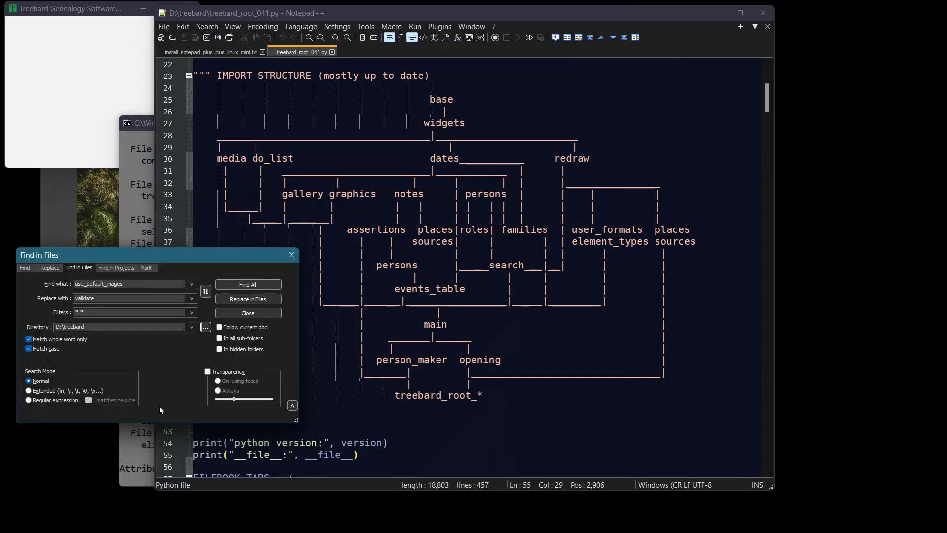
click(243, 283)
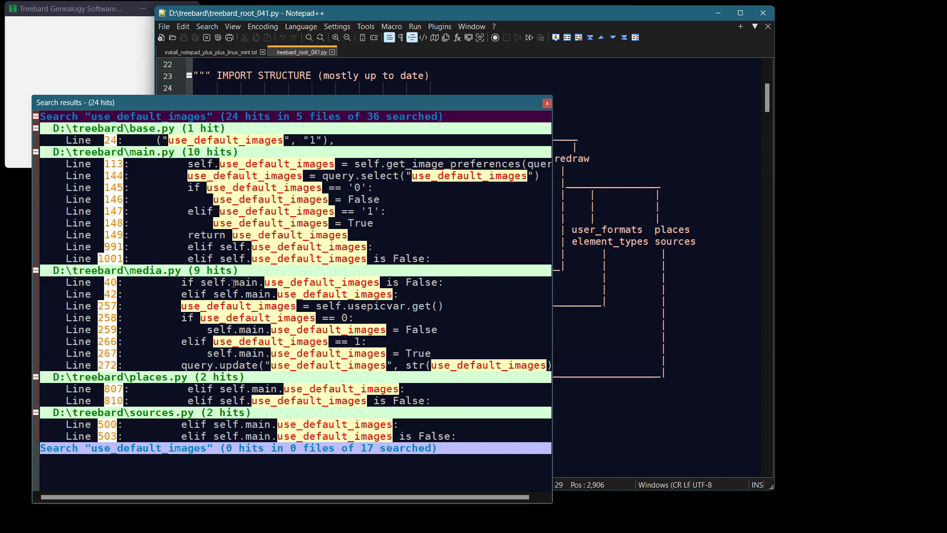
drag(200, 283, 258, 282)
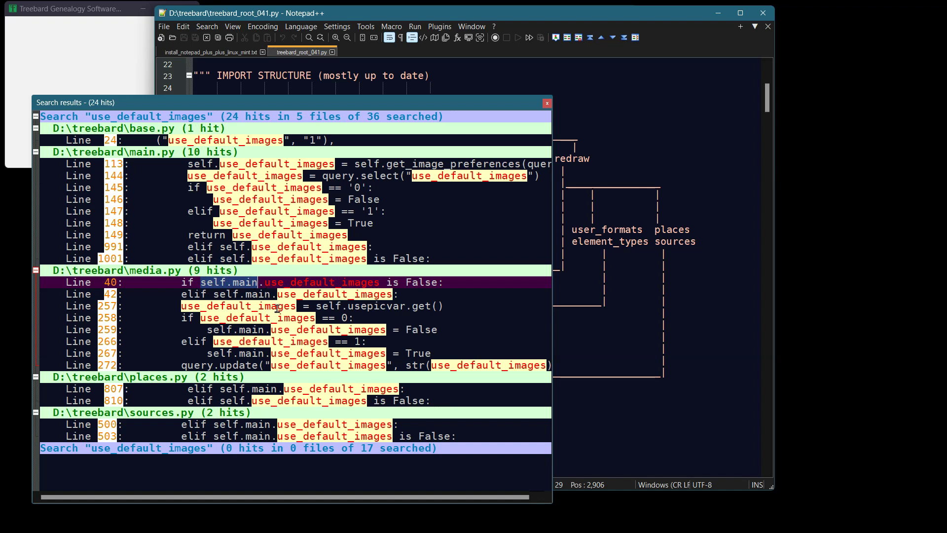
click(203, 283)
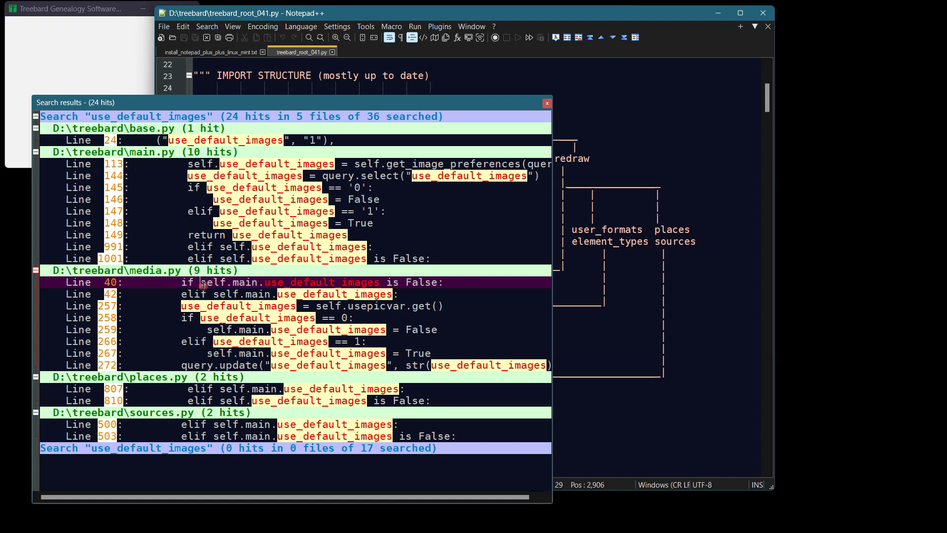
Insert main. before use_default_images in line 810 of places.py so the condition reads self.main.use_default_images is False
drag(203, 283, 259, 282)
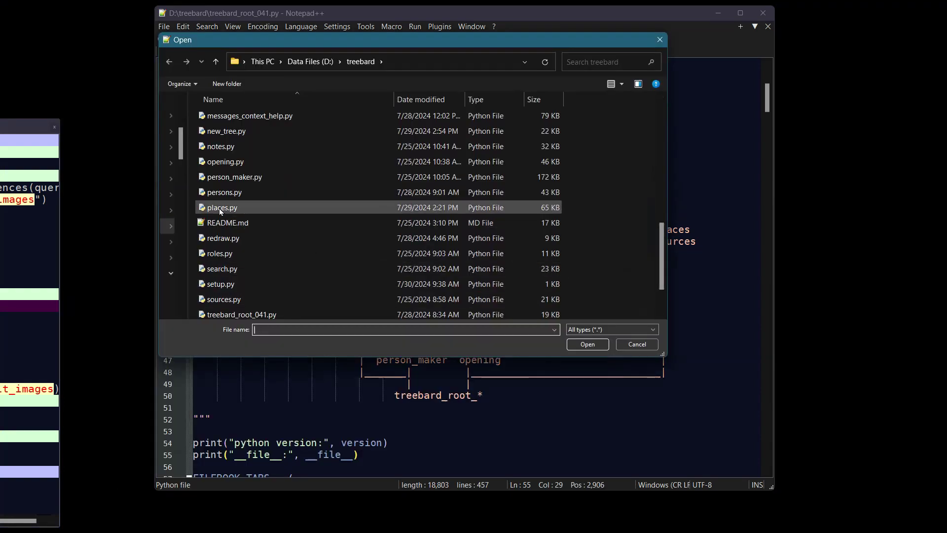
double_click(220, 208)
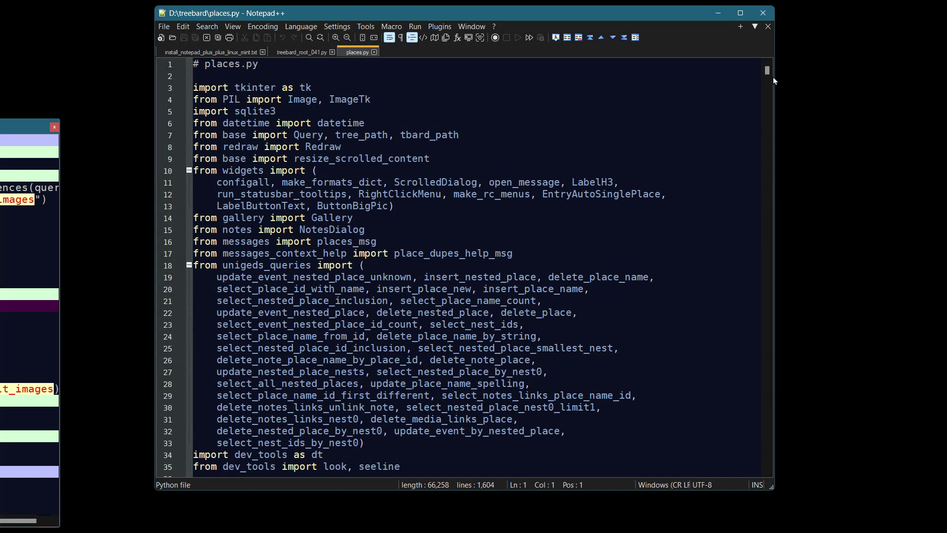
drag(768, 69, 773, 267)
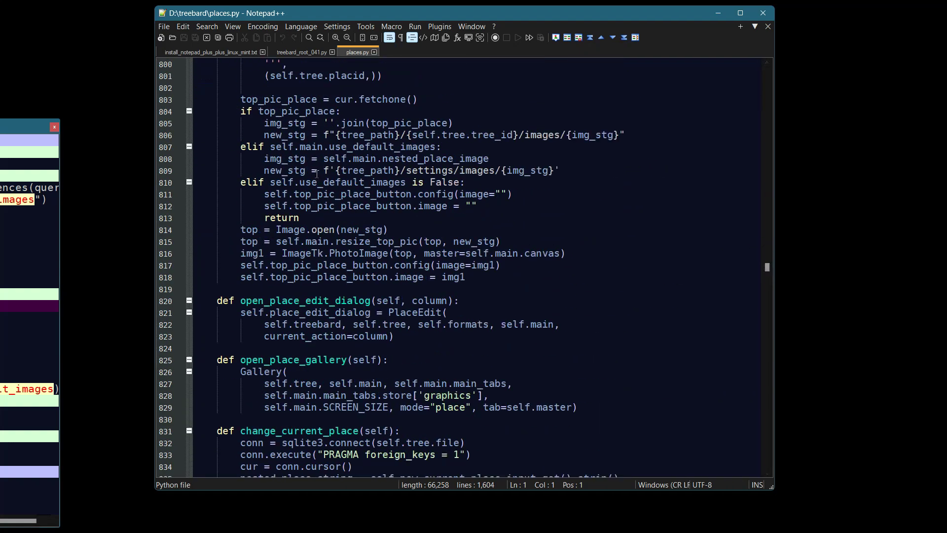
click(299, 182)
text(main.)
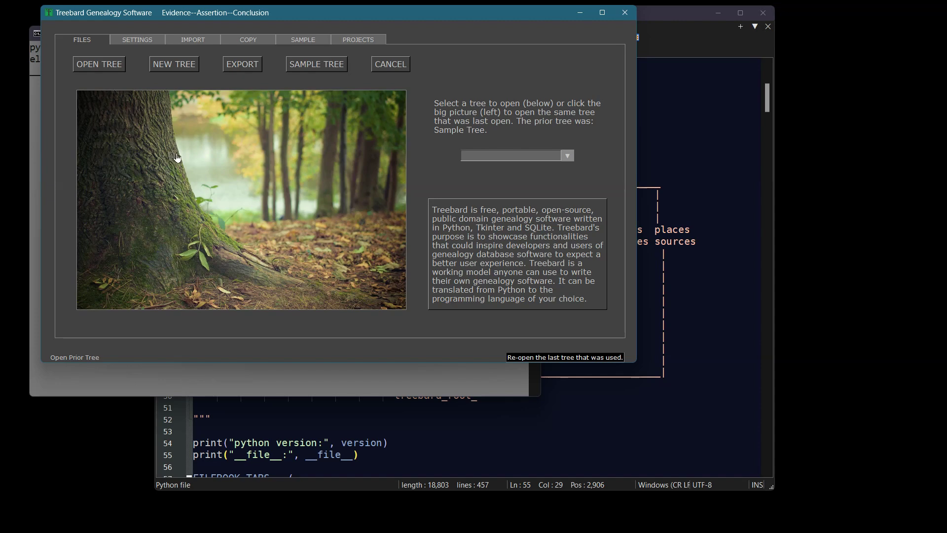
Switch to Treebard, reopen the prior tree and check its default-image setting in the media preferences
click(178, 157)
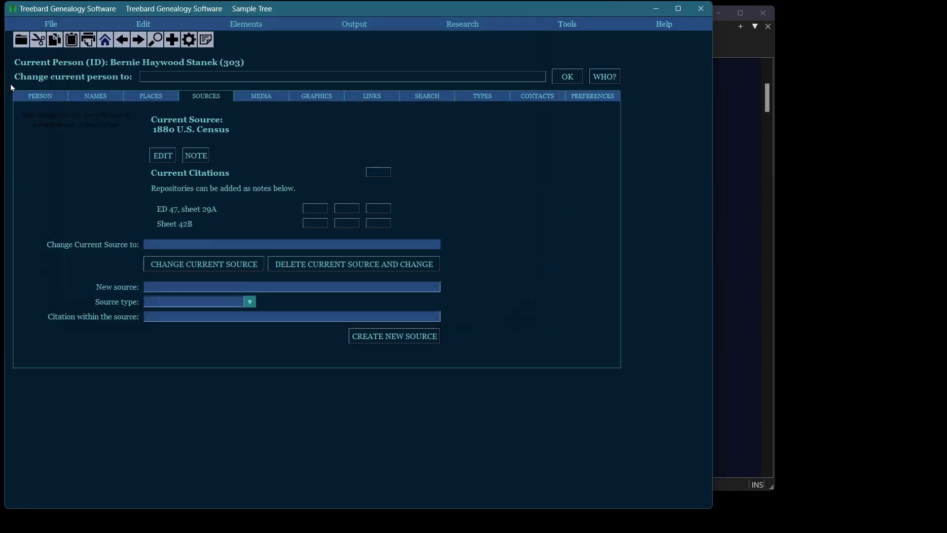
click(431, 193)
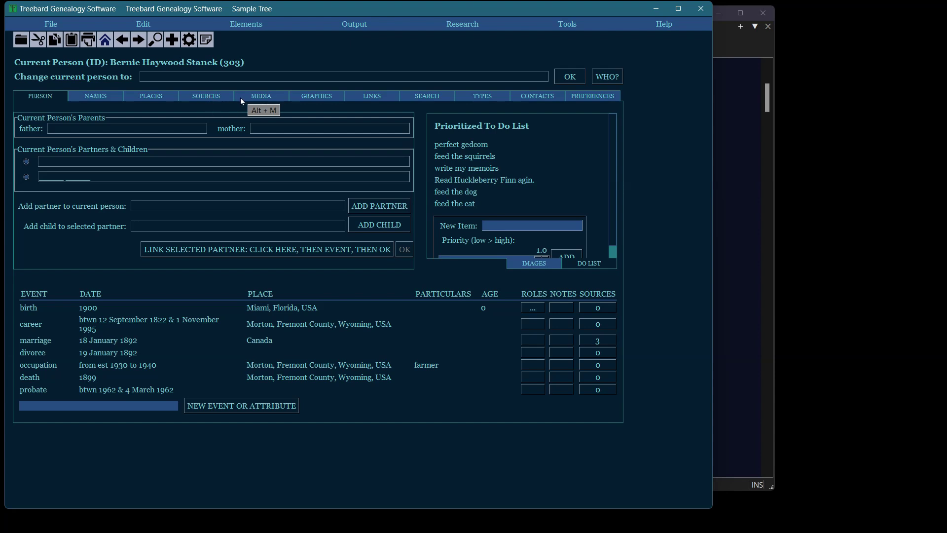
click(254, 96)
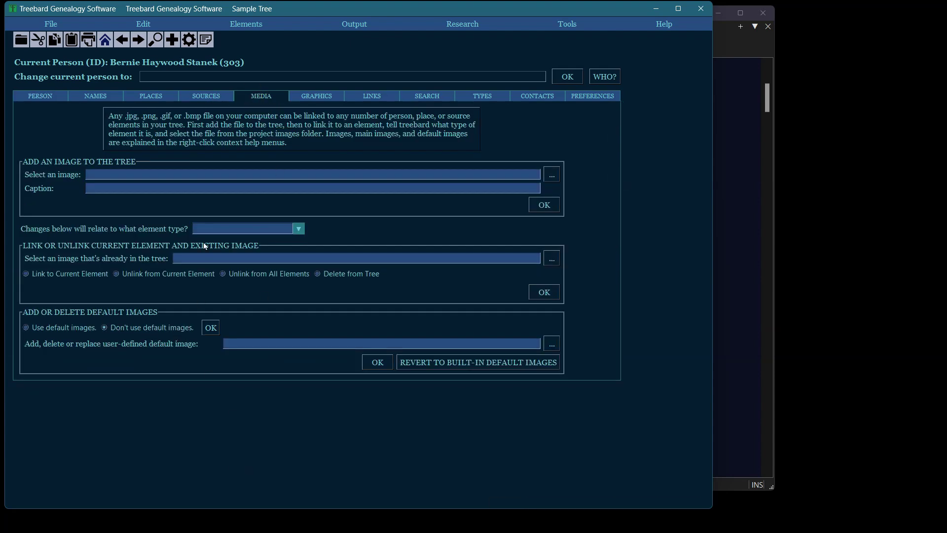
Inspect the current person's image area with default images off, alternating it with the prioritized to-do list
click(49, 95)
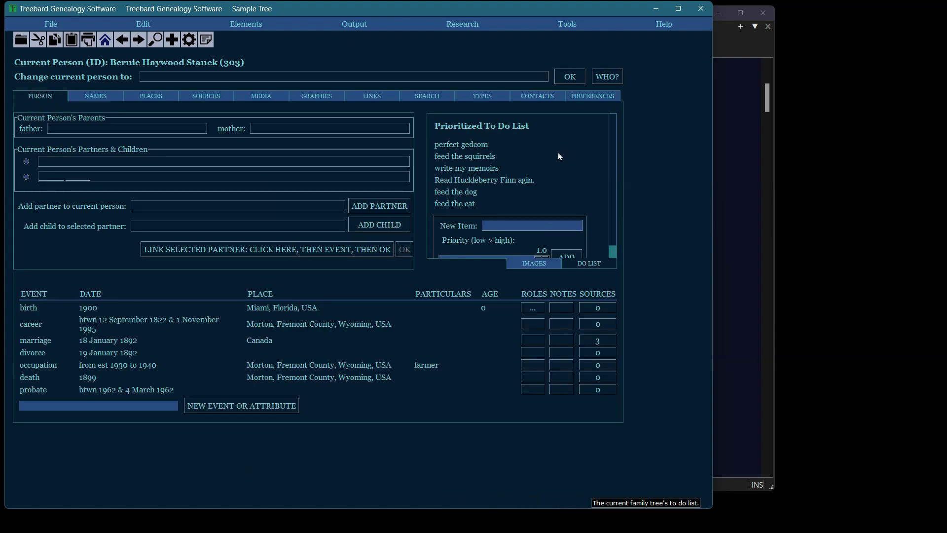
click(524, 263)
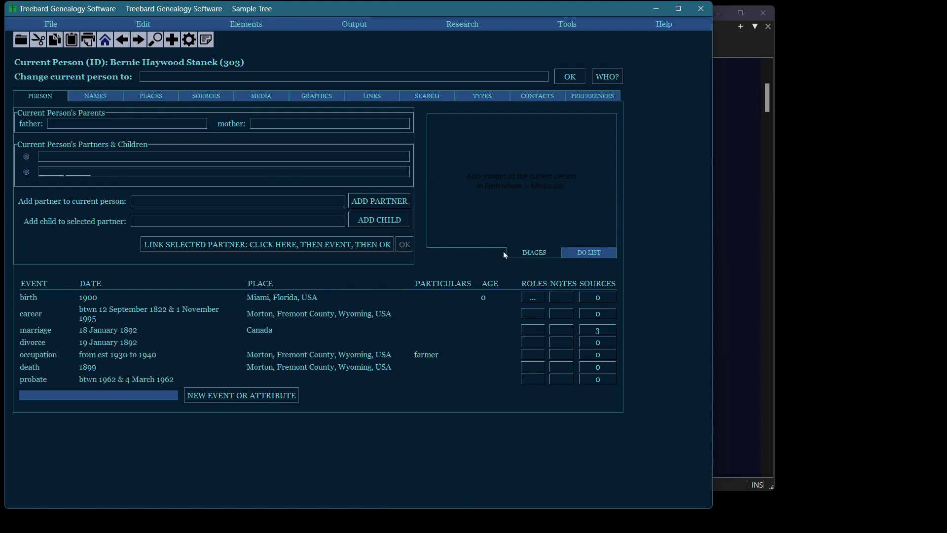
key(alt+d)
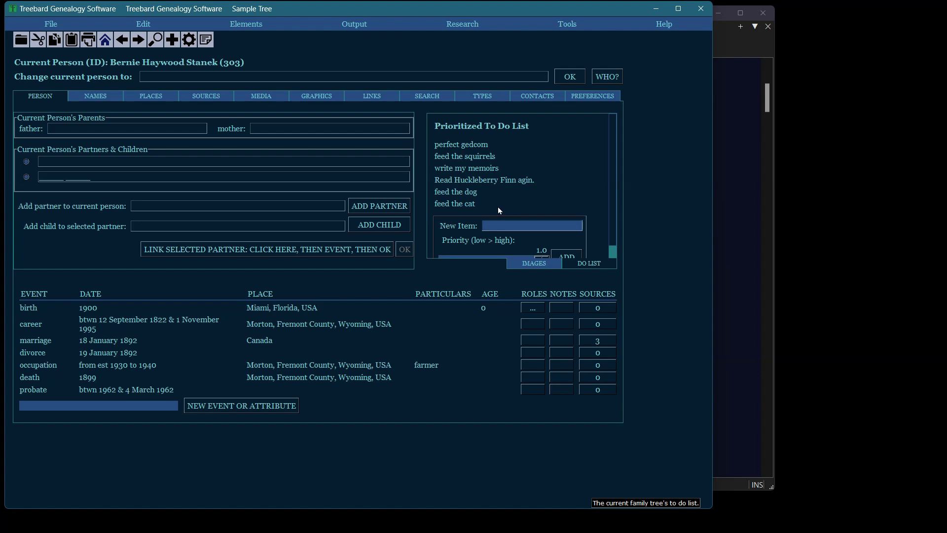
click(525, 267)
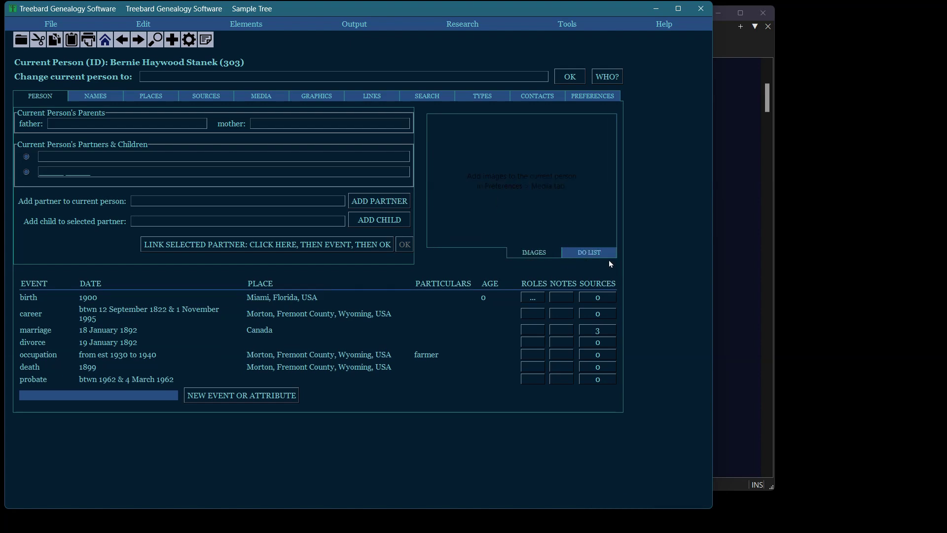
click(589, 253)
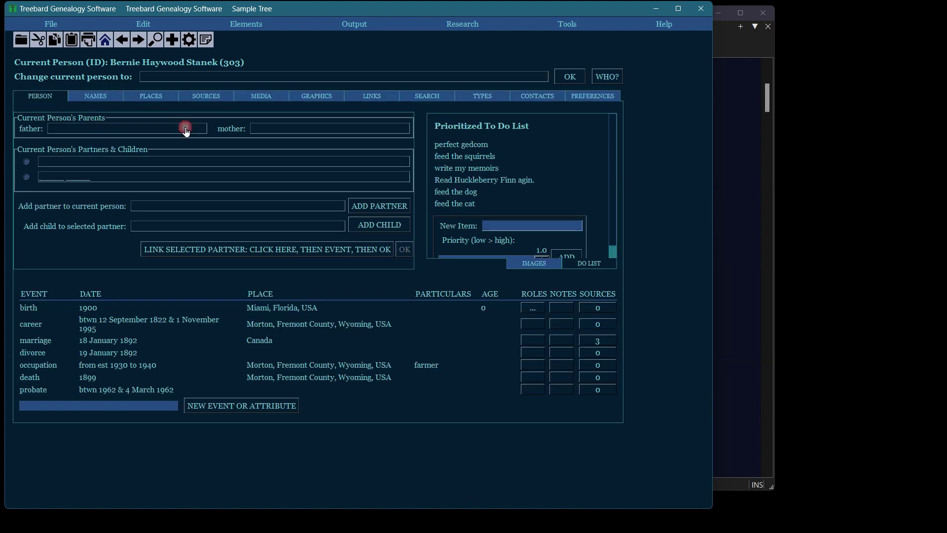
click(536, 247)
Check the picture areas of the current place and current source, and return to the current person's details
click(151, 96)
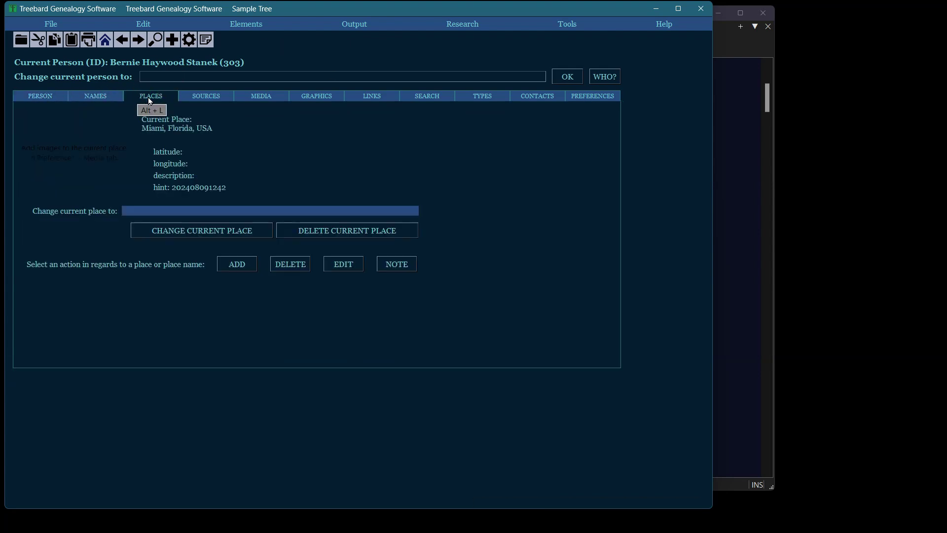
click(205, 98)
click(38, 98)
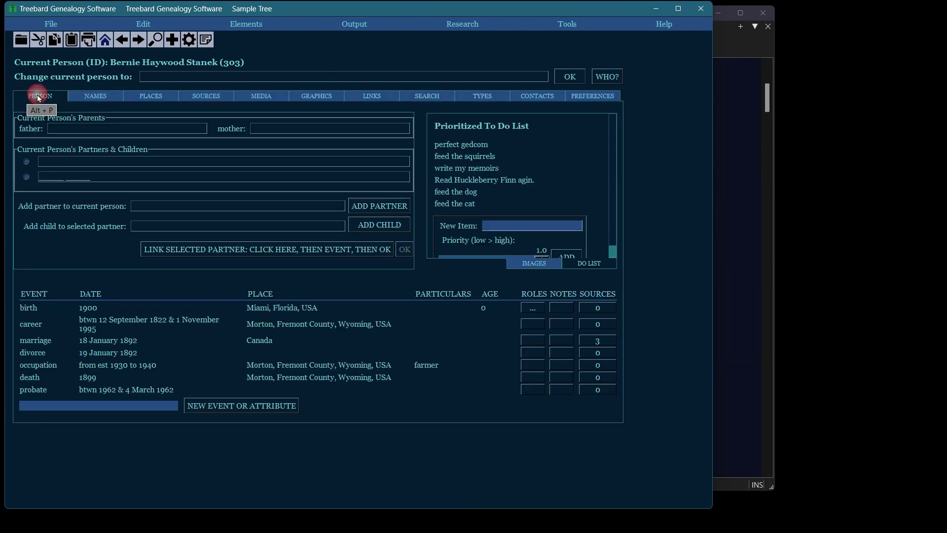
Change the current person to the one with ID #1
click(175, 78)
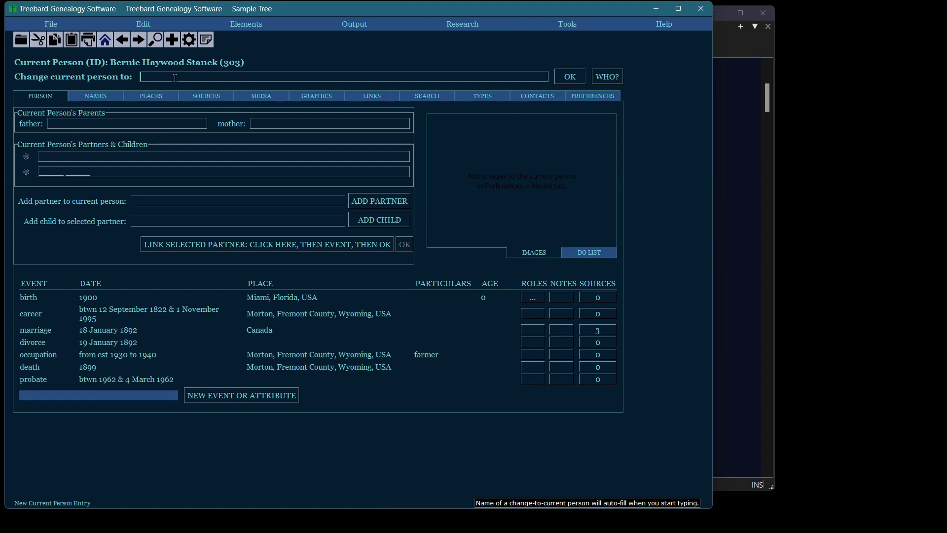
text(#1)
key(Return)
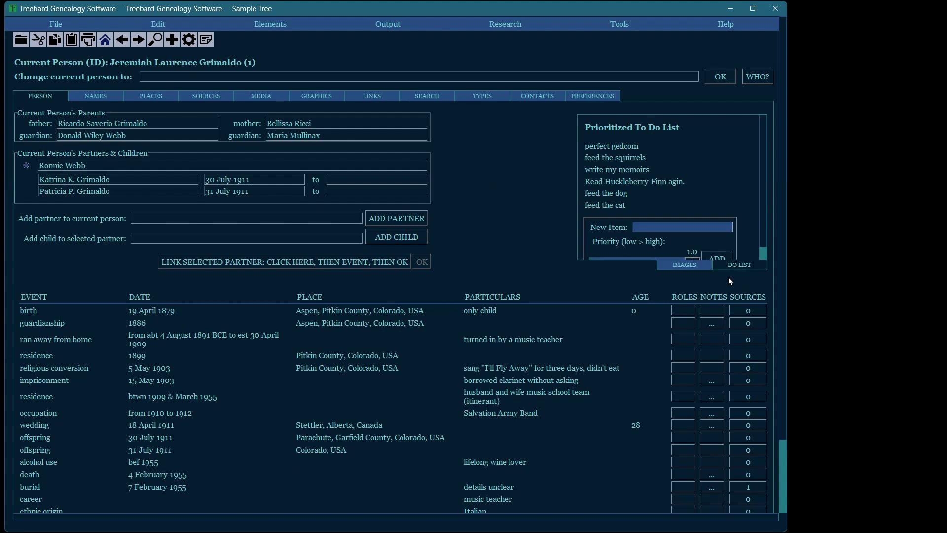
Turn on the use of default images and check the pictures shown for the current source and place
click(262, 95)
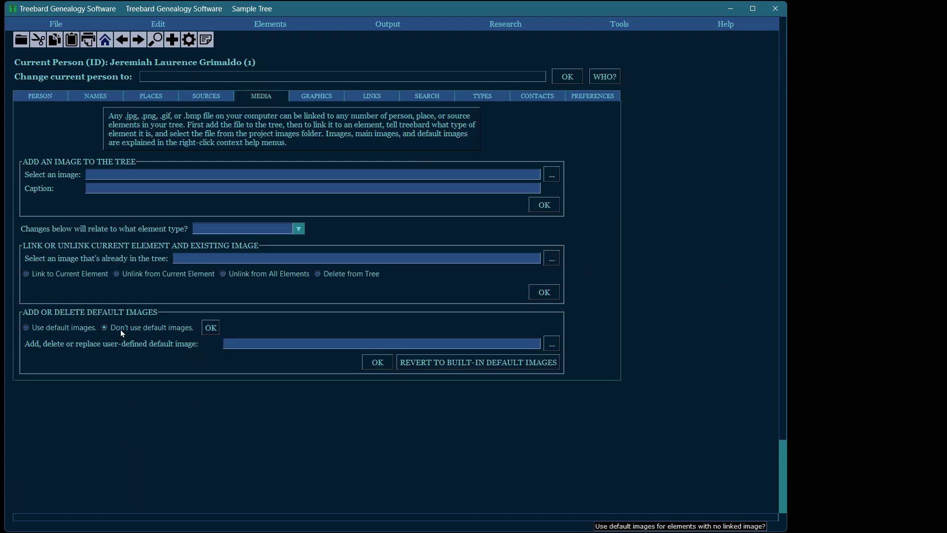
click(211, 328)
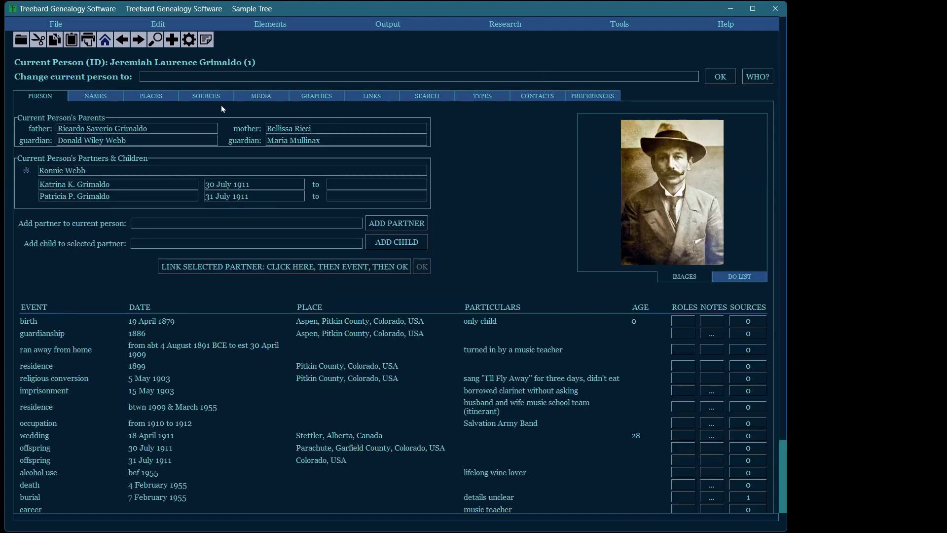
click(213, 95)
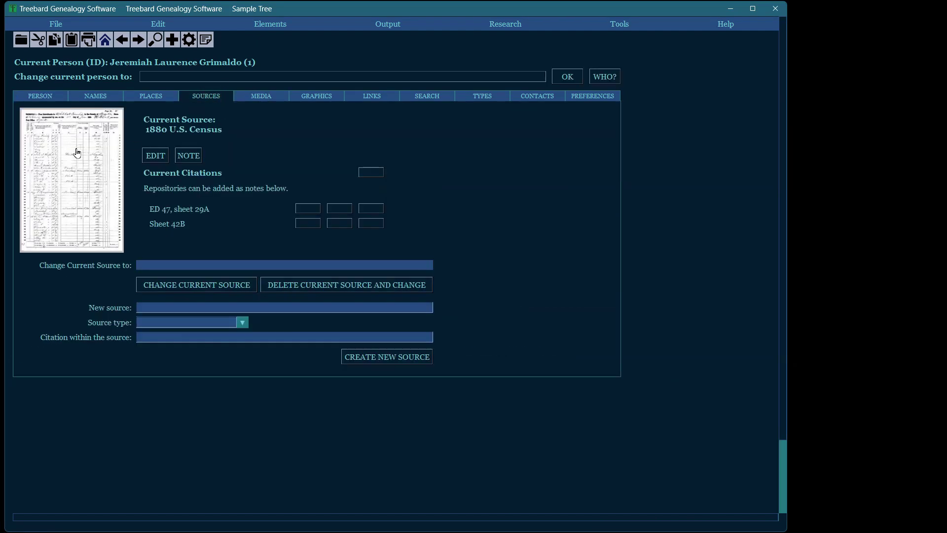
click(151, 97)
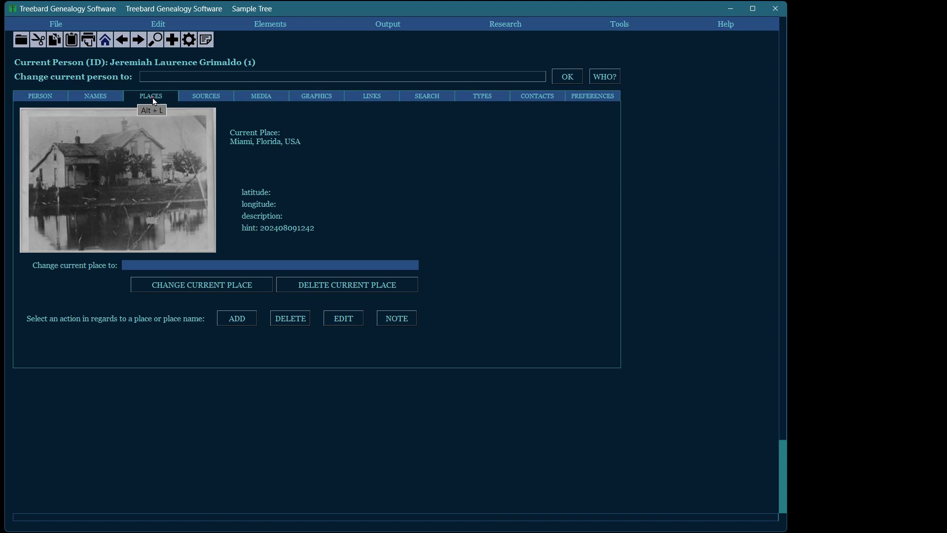
click(120, 157)
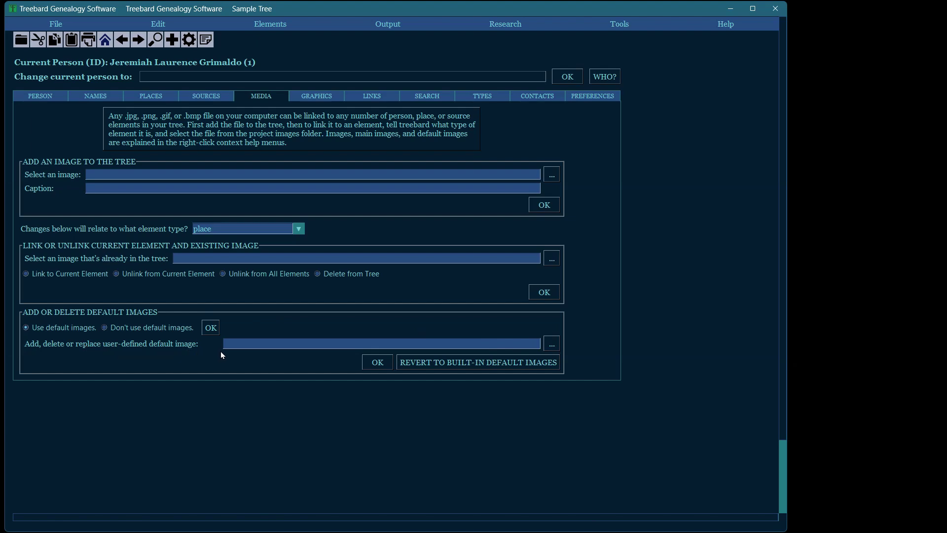
Set 1941_georgia_tax_collector_by_jack_delano_publ_dom_loc.jpg from the graphics folder as the user-defined default image for the male element type
click(551, 344)
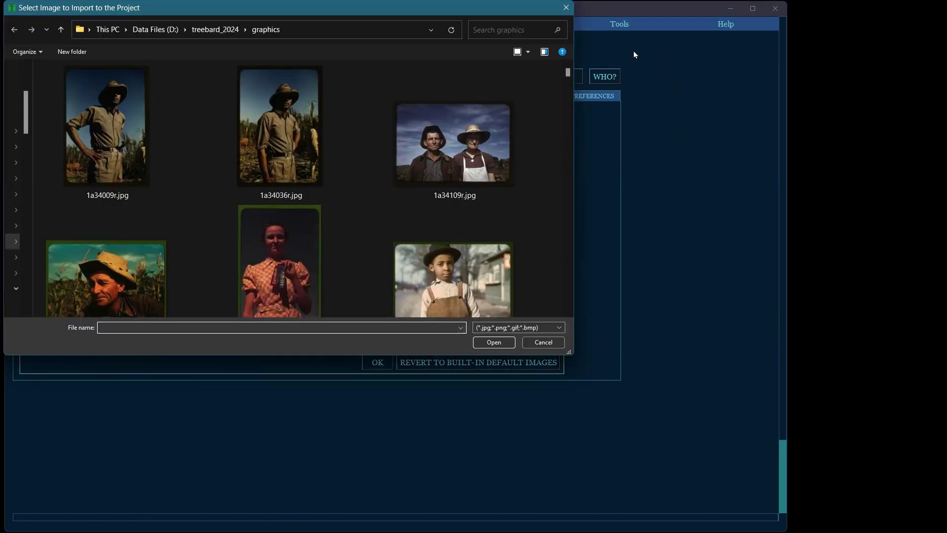
drag(569, 72, 568, 155)
click(446, 134)
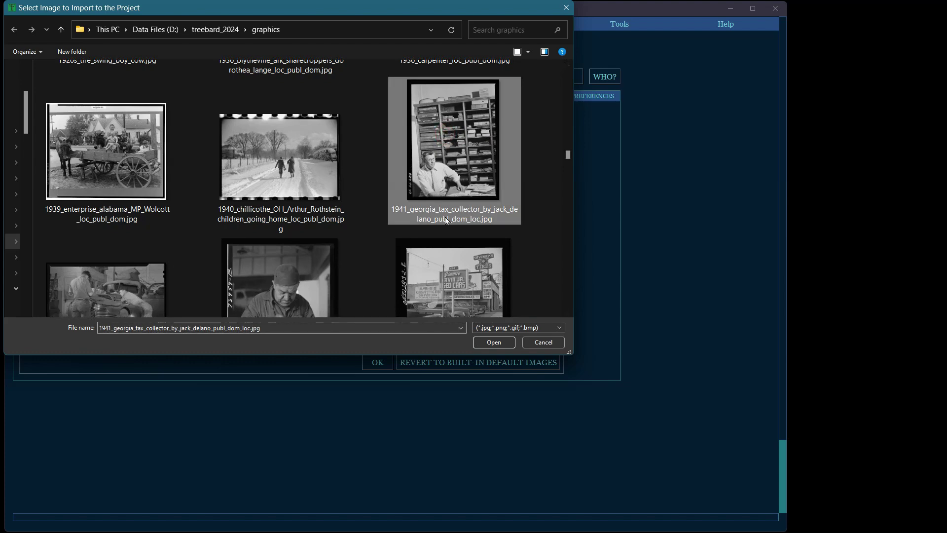
click(491, 343)
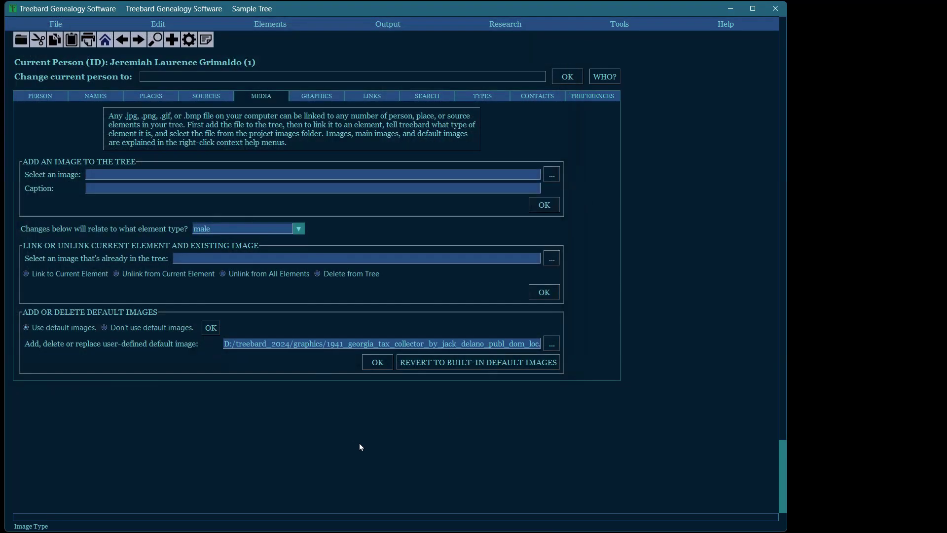
click(377, 361)
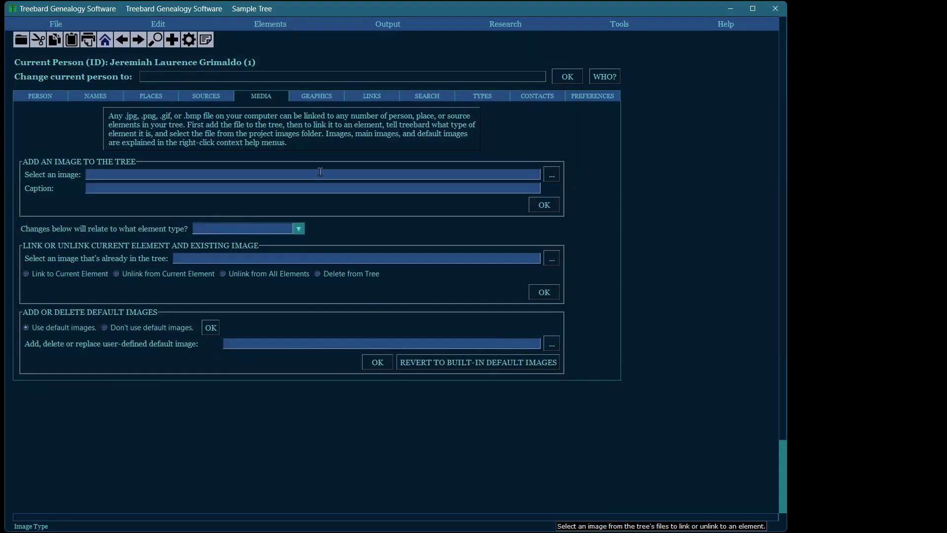
Search the people for "ane" and make the matching person with ID 303 the current person
click(40, 96)
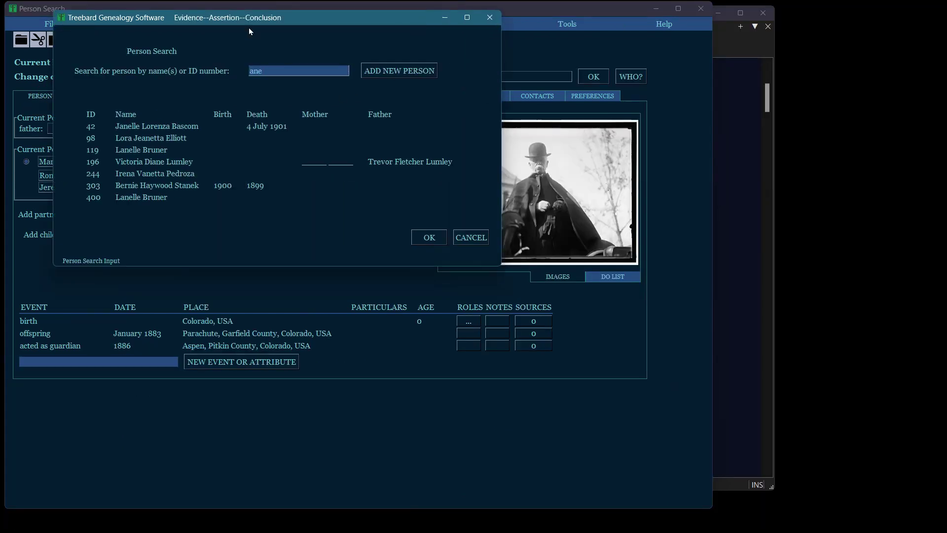
click(139, 186)
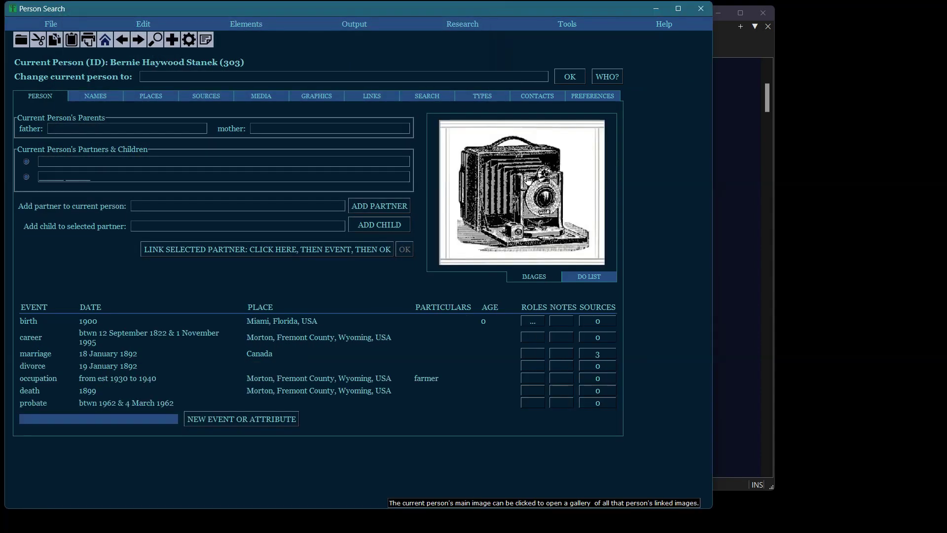
drag(245, 15, 304, 31)
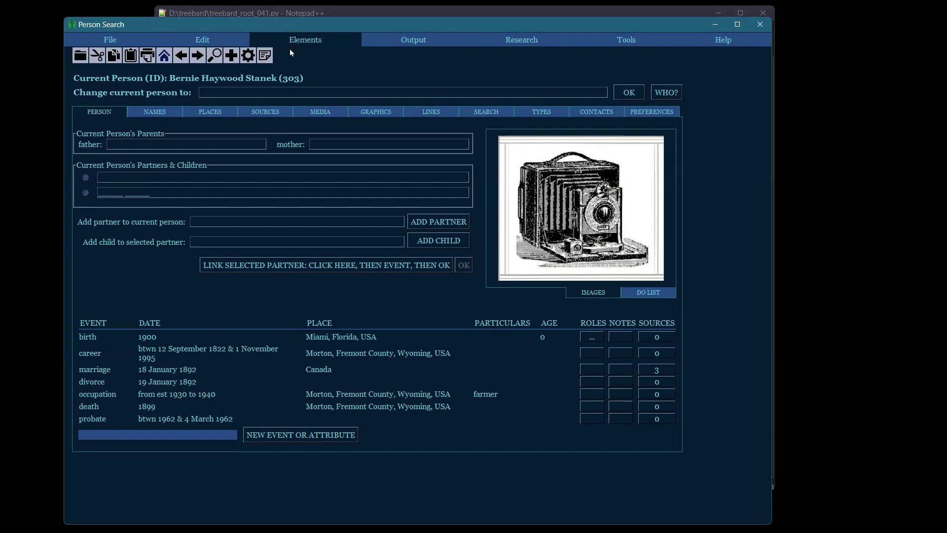
Set the current person's gender to male and inspect the default image used as the main picture
click(286, 78)
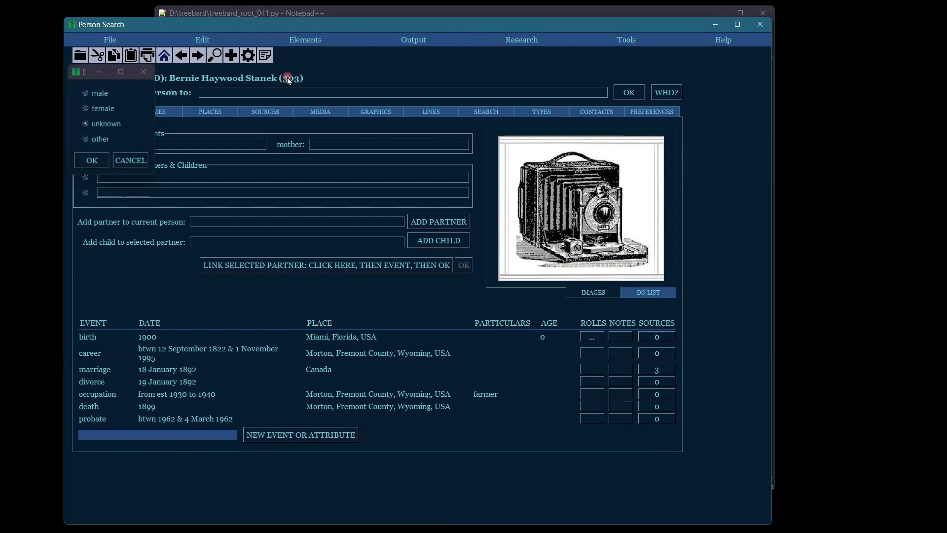
click(86, 93)
click(85, 160)
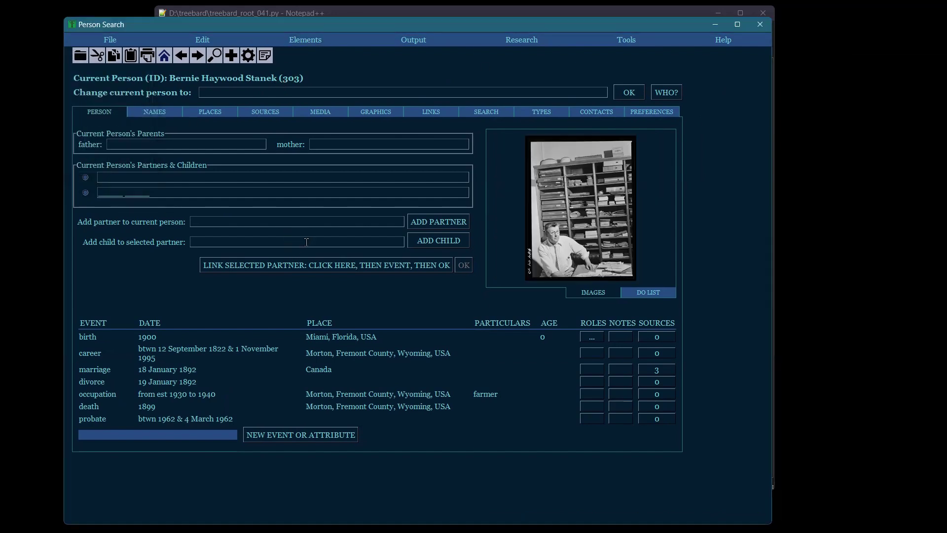
click(575, 200)
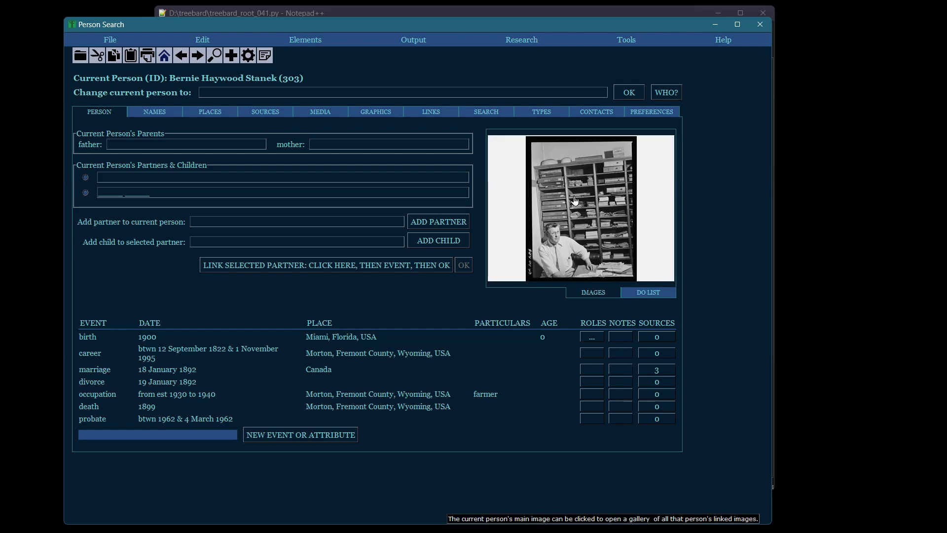
click(126, 272)
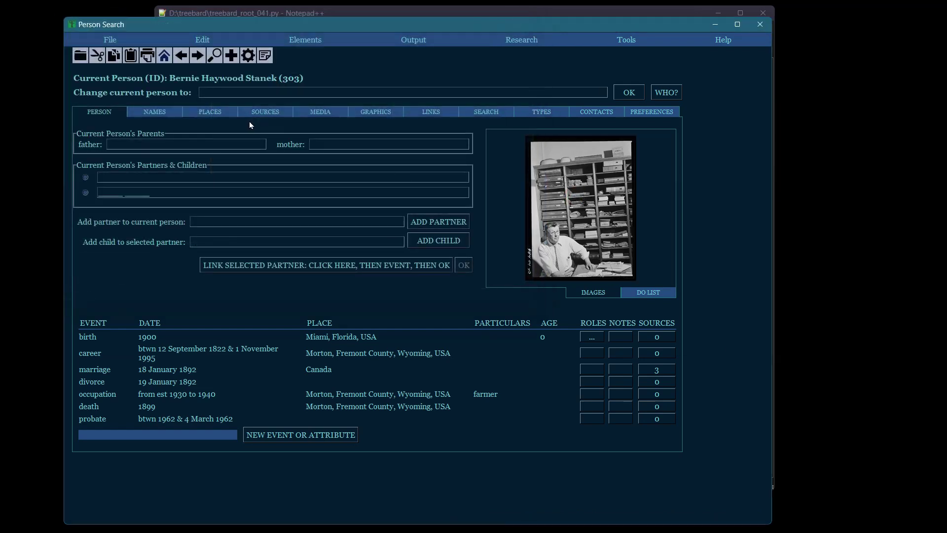
Revert the media settings to the built-in default images and check the current person's main picture
click(326, 113)
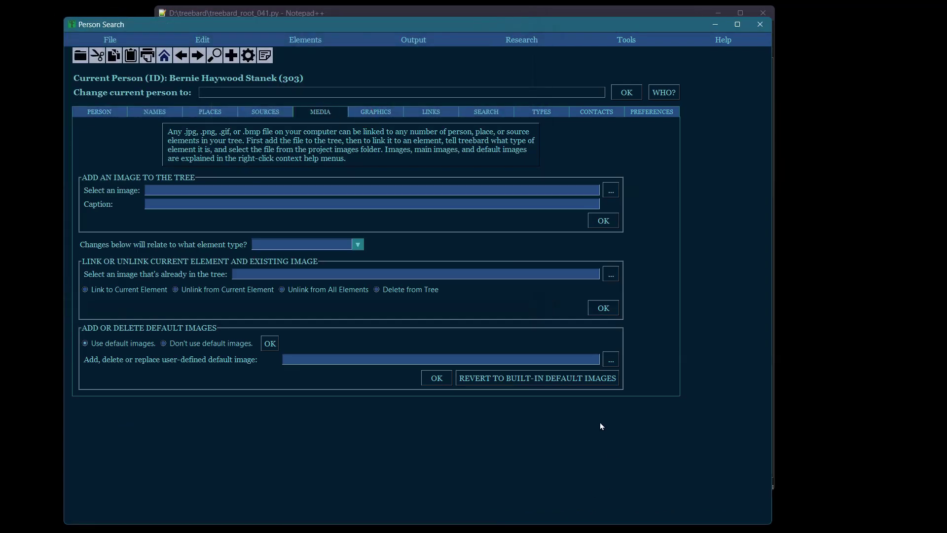
click(496, 374)
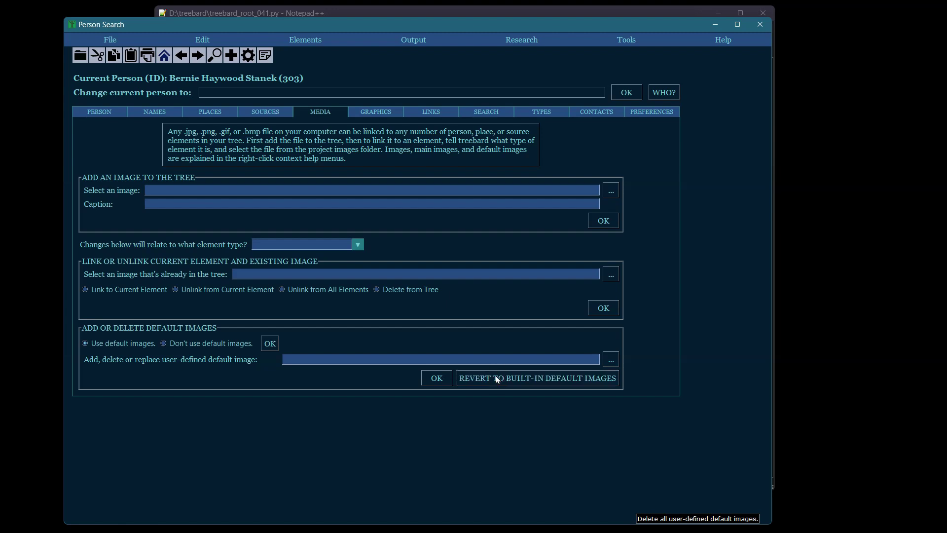
click(84, 118)
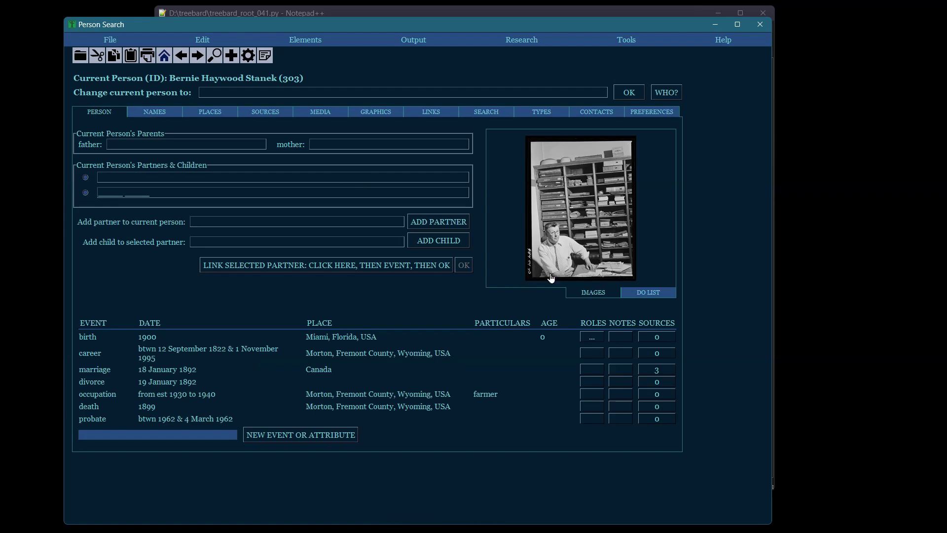
Restart Treebard, reopen the prior Sample Tree and check the current person's main picture
click(562, 248)
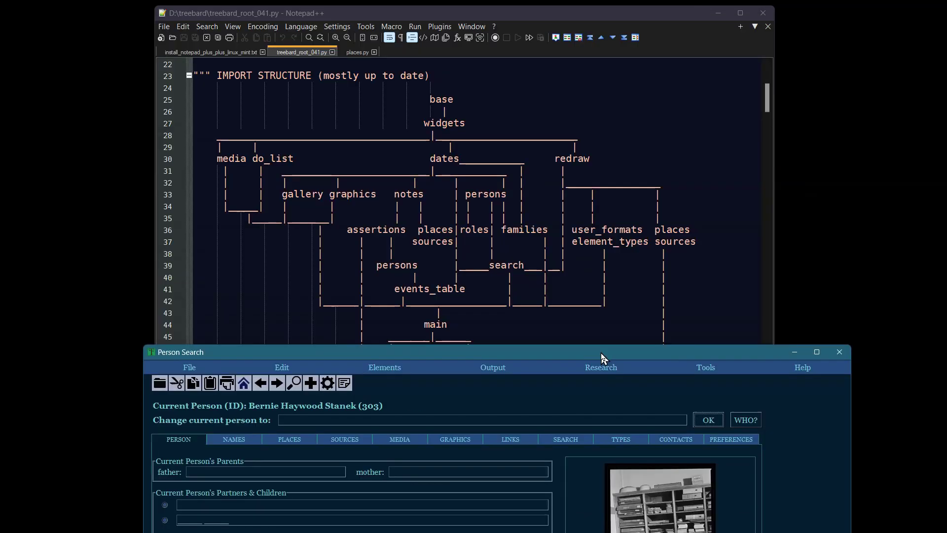
click(537, 131)
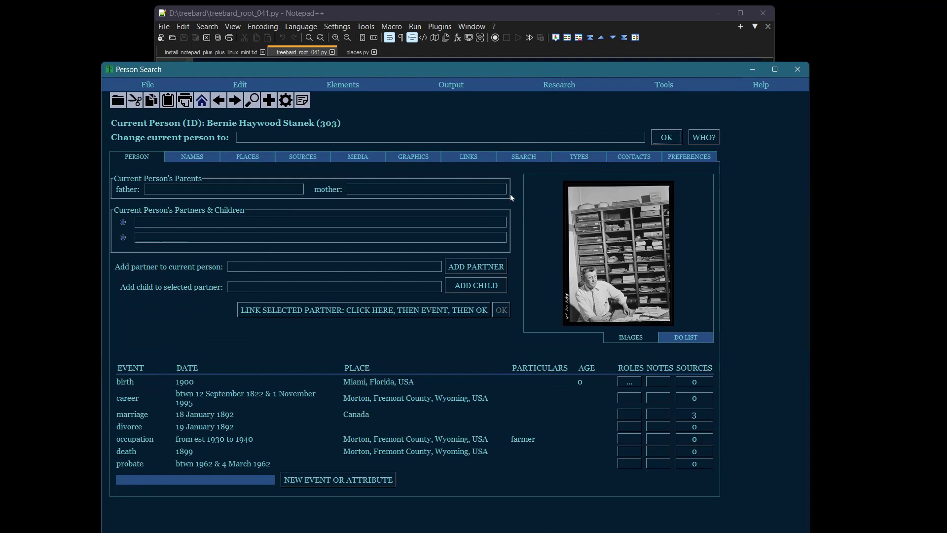
drag(529, 69, 512, 7)
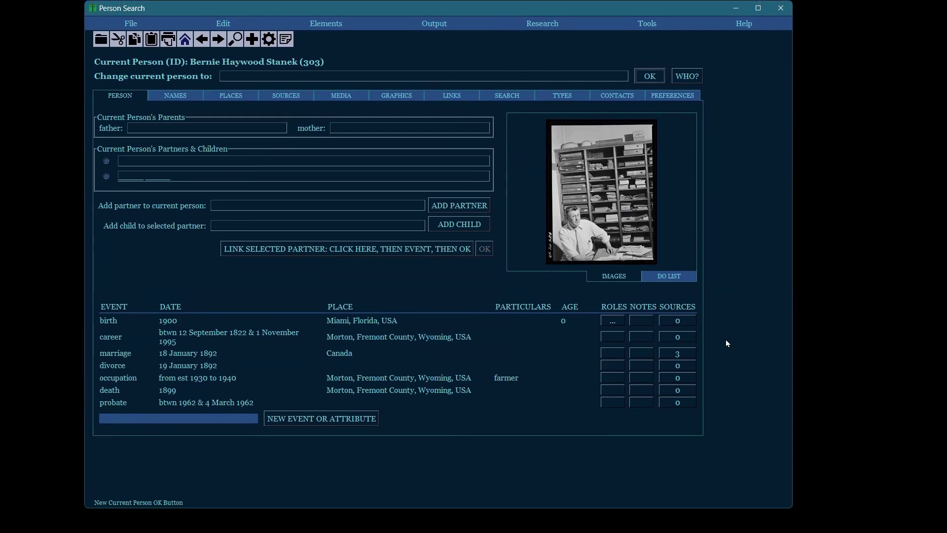
click(777, 10)
click(743, 529)
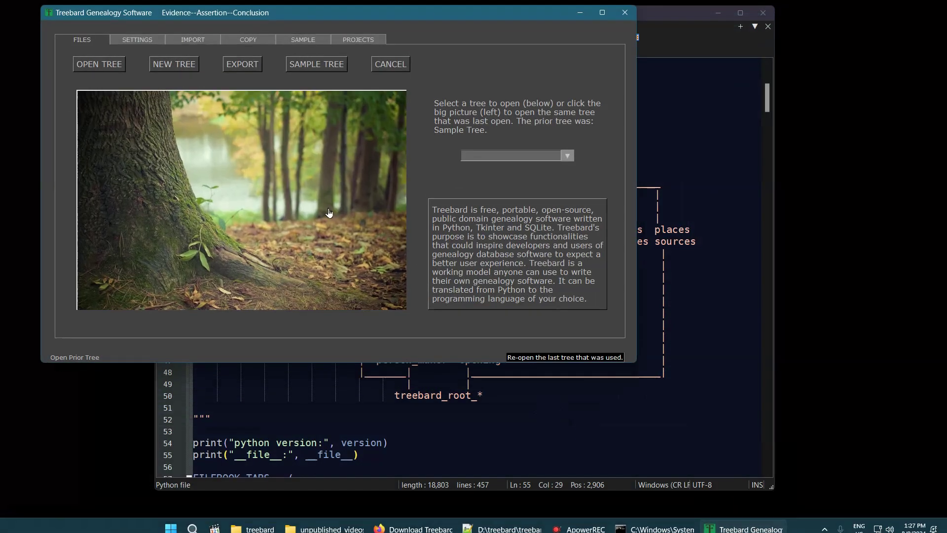
click(326, 213)
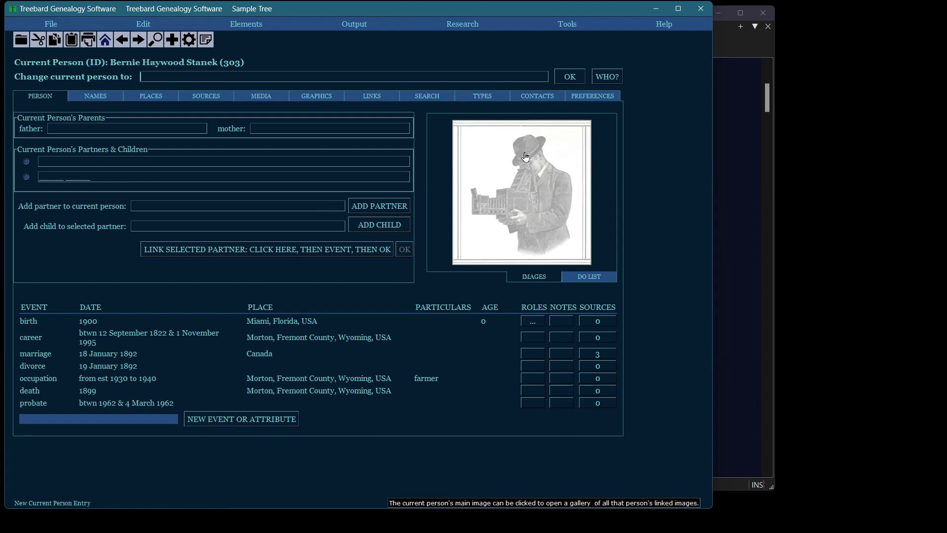
click(530, 199)
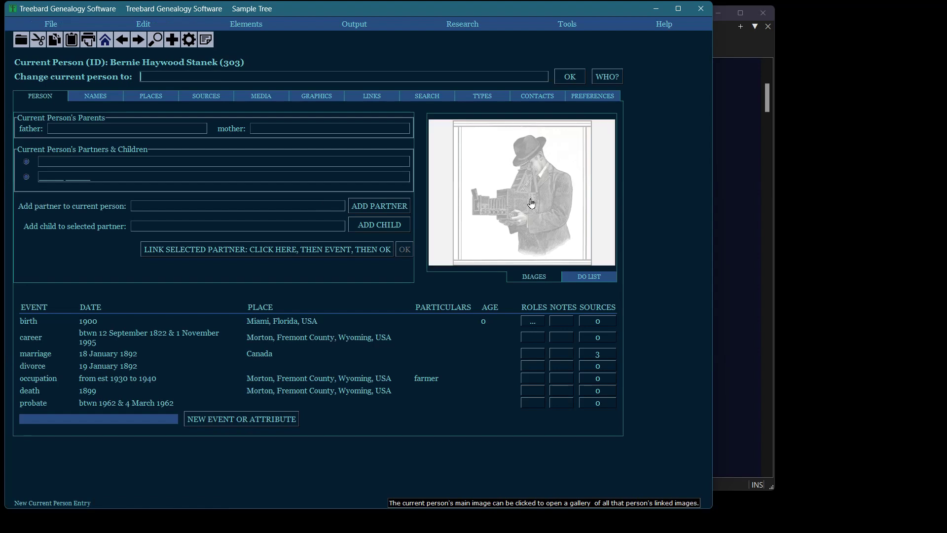
click(129, 268)
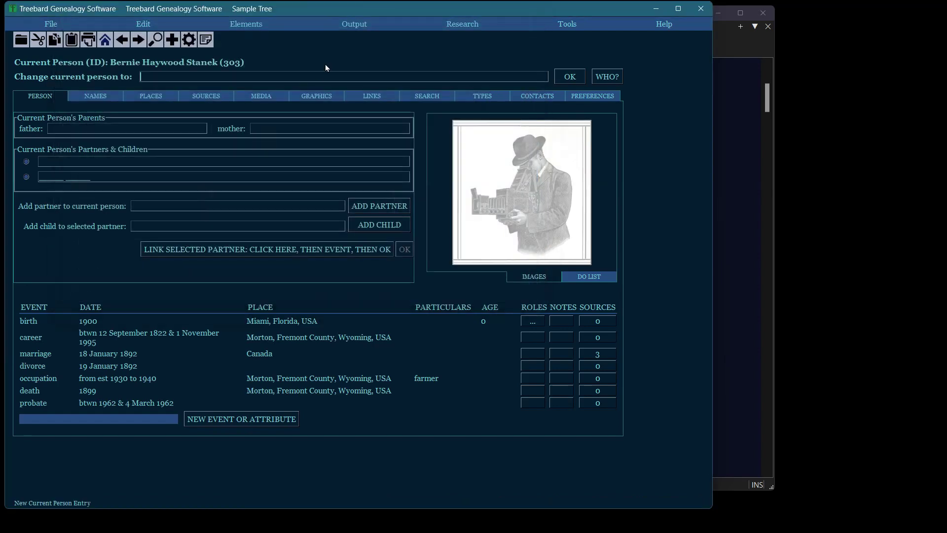
Review the element types offered in the media settings and look through the tree's images available for linking, choosing none
click(261, 95)
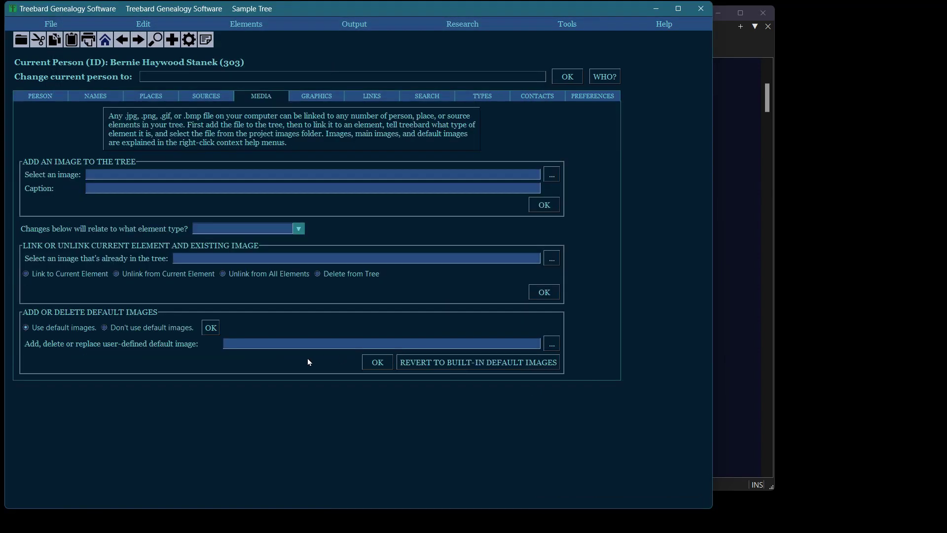
click(298, 228)
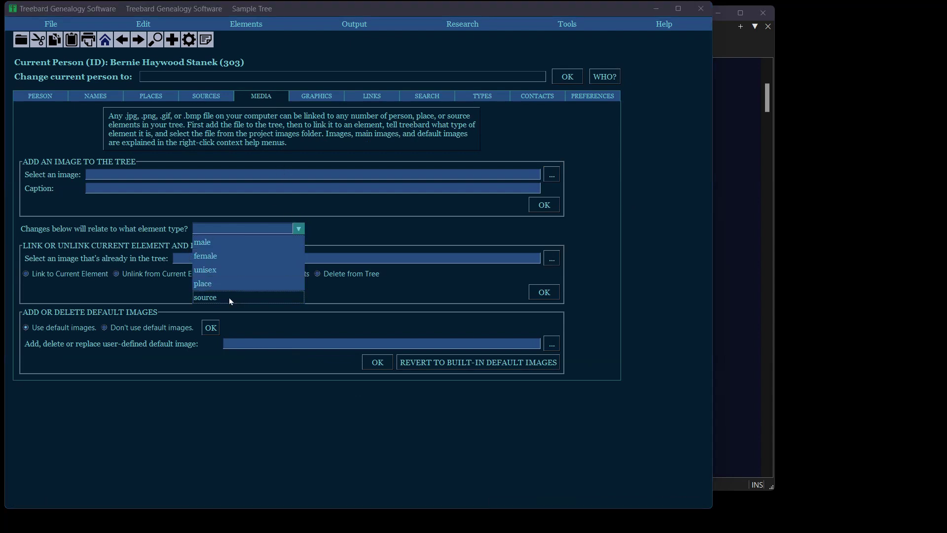
click(299, 229)
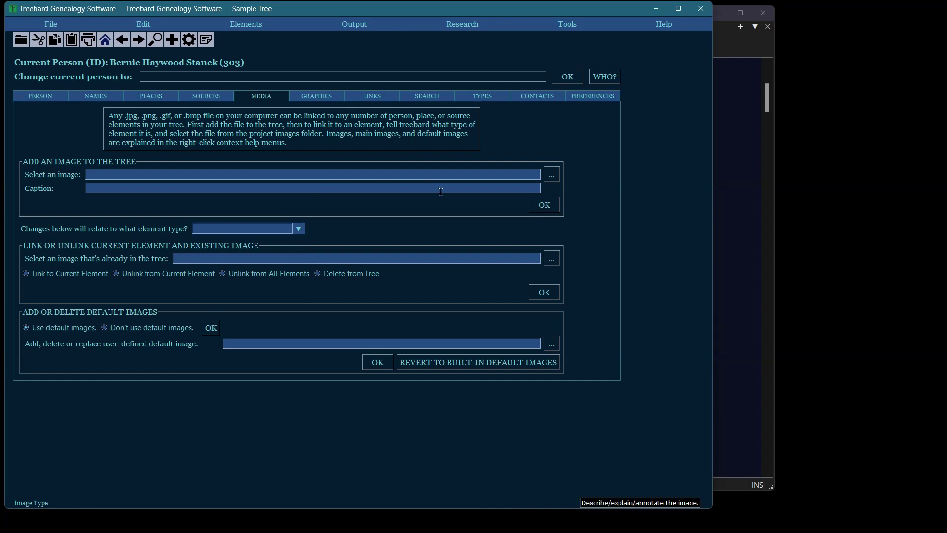
click(553, 260)
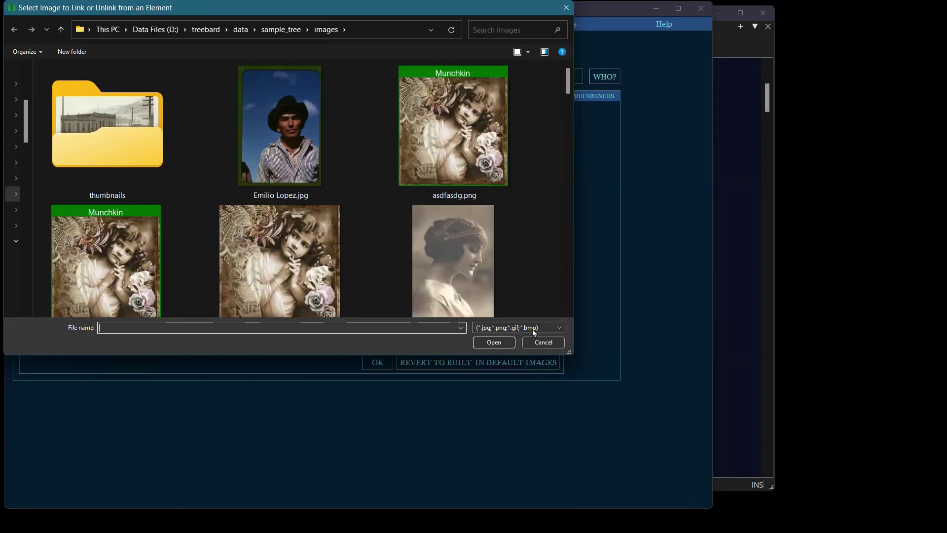
click(542, 342)
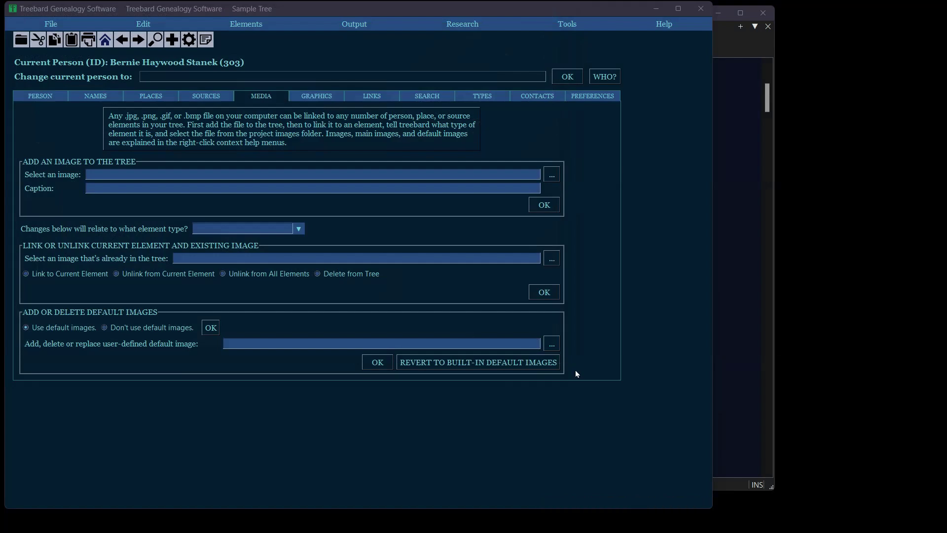
Open the date preferences and examine the format options for the Estimated, Approximate, Calculated and Before/After prefixes
click(587, 96)
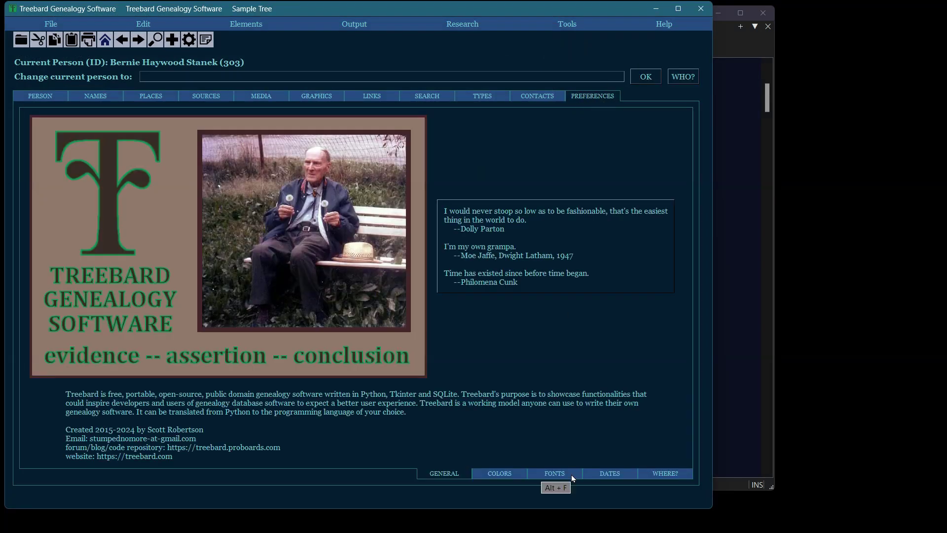
click(610, 476)
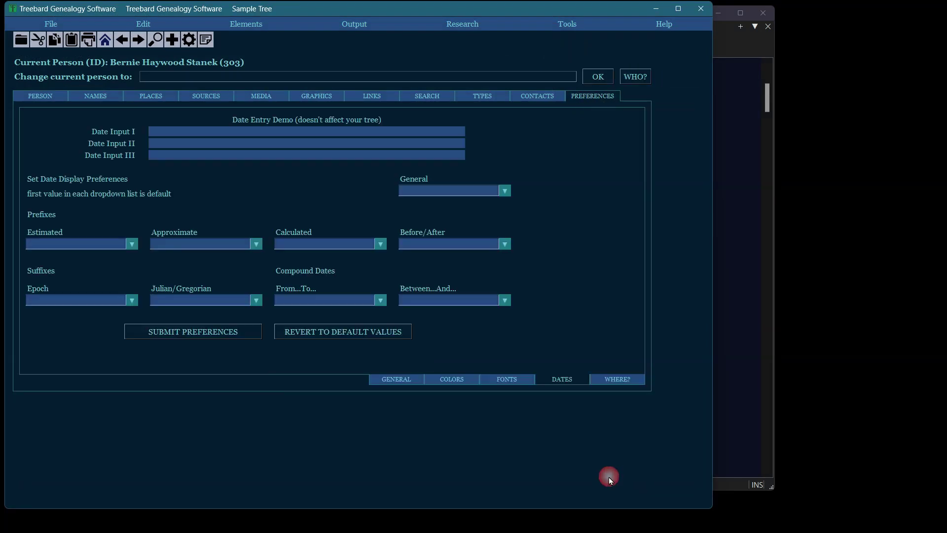
click(182, 130)
click(131, 244)
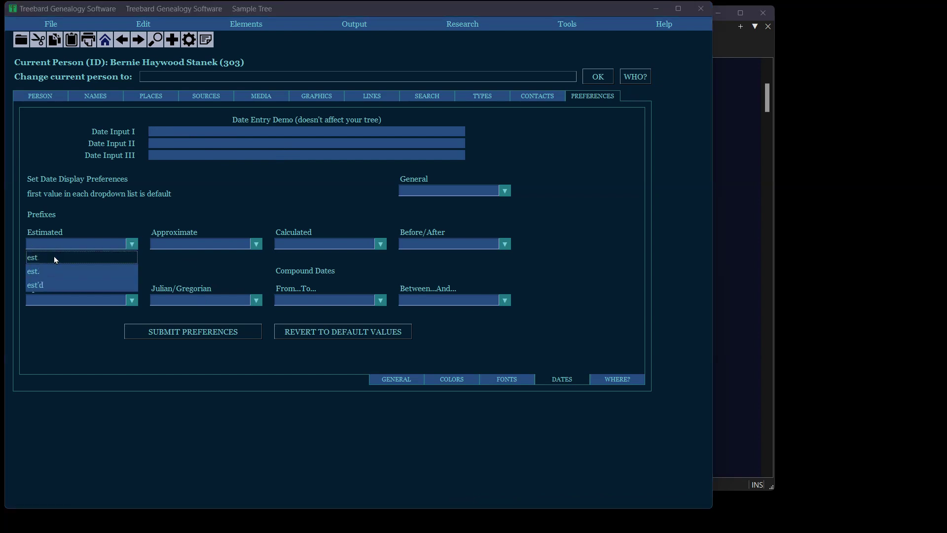
click(256, 244)
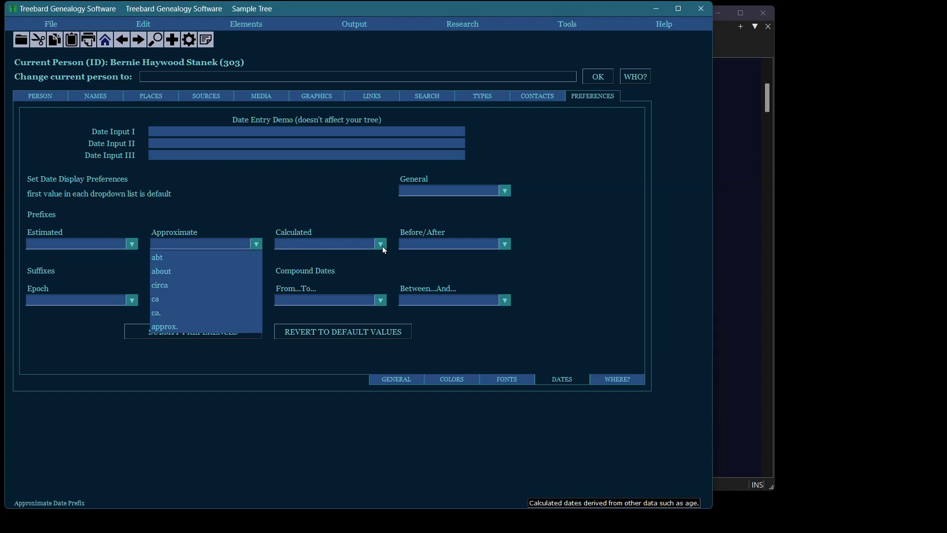
click(382, 245)
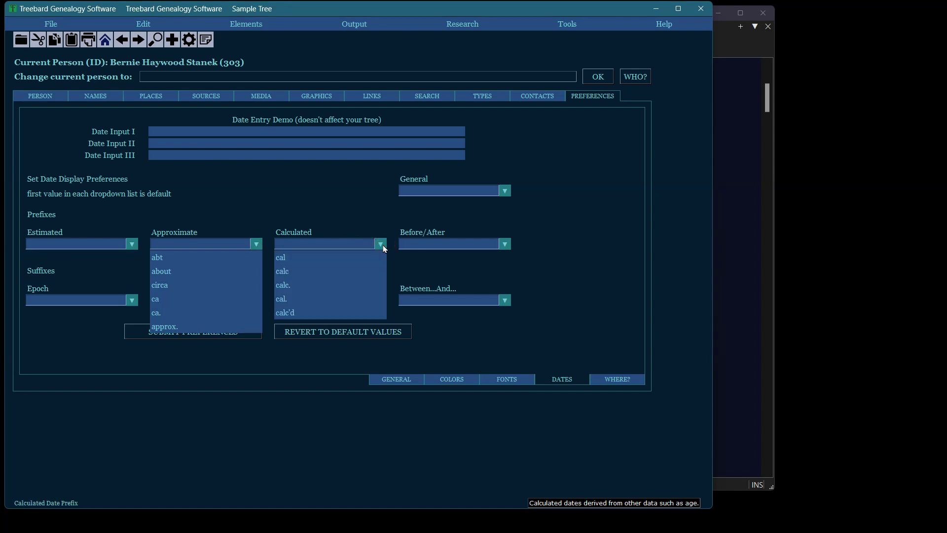
click(505, 243)
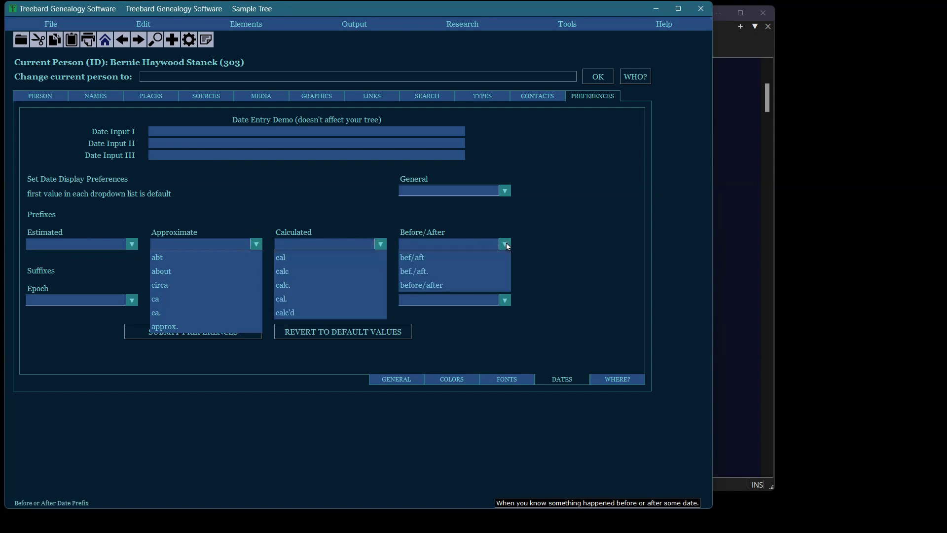
click(588, 288)
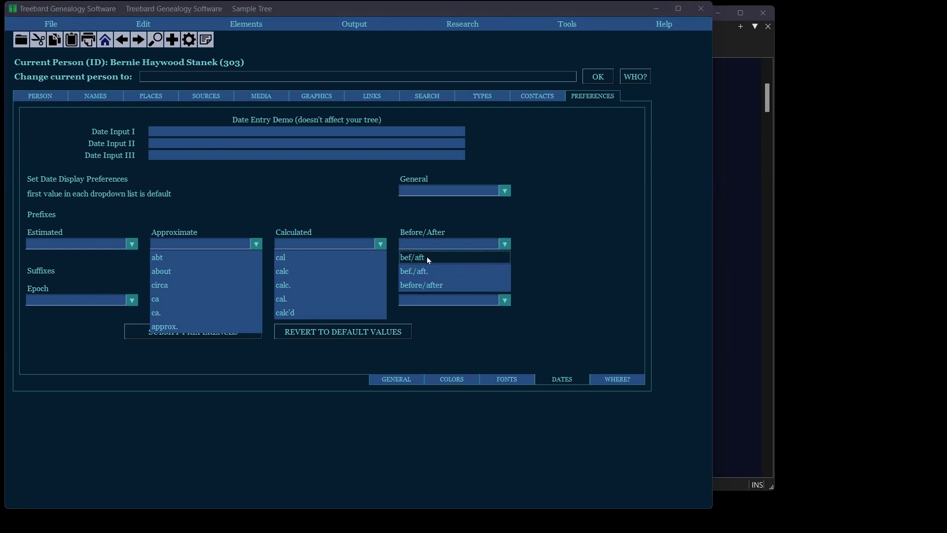
click(377, 243)
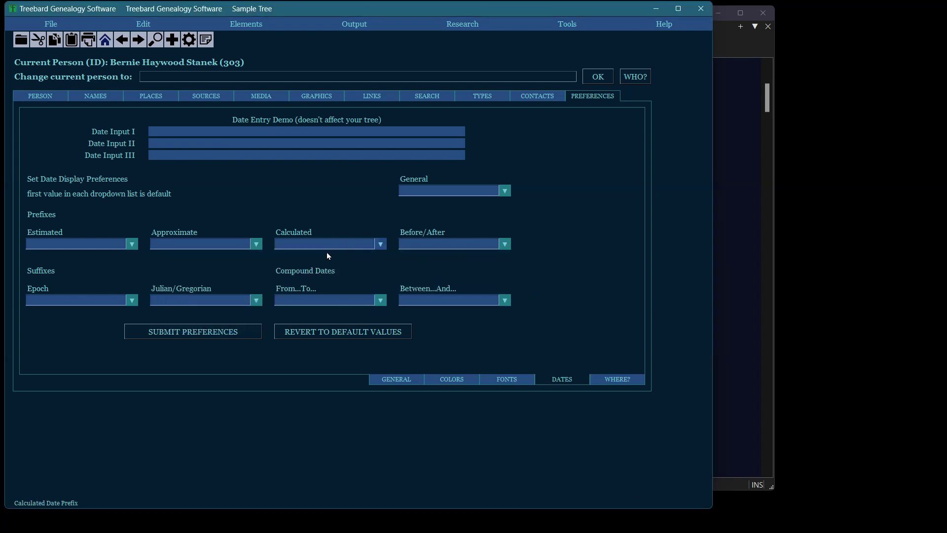
Examine the display options for the Epoch and Julian/Gregorian suffixes and for the From...To and Between...And compound dates
click(122, 299)
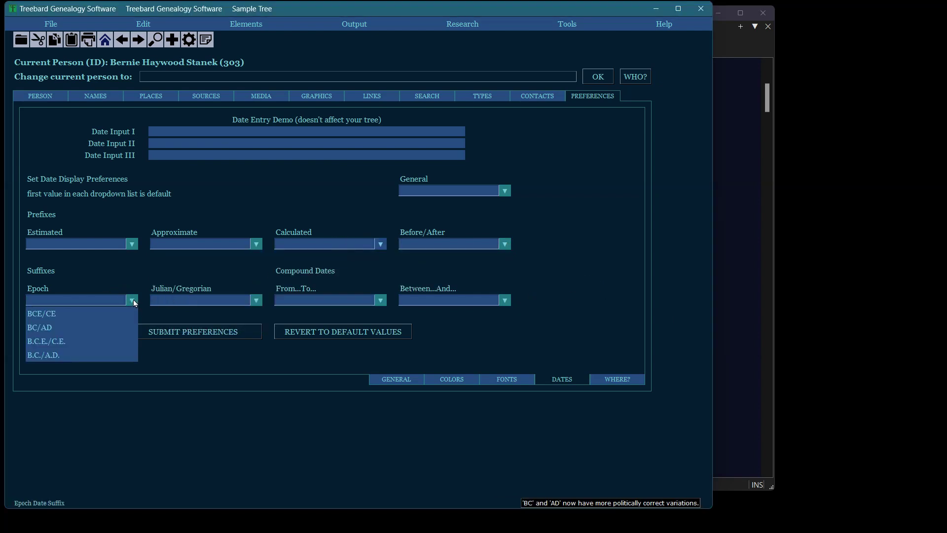
click(133, 300)
click(259, 300)
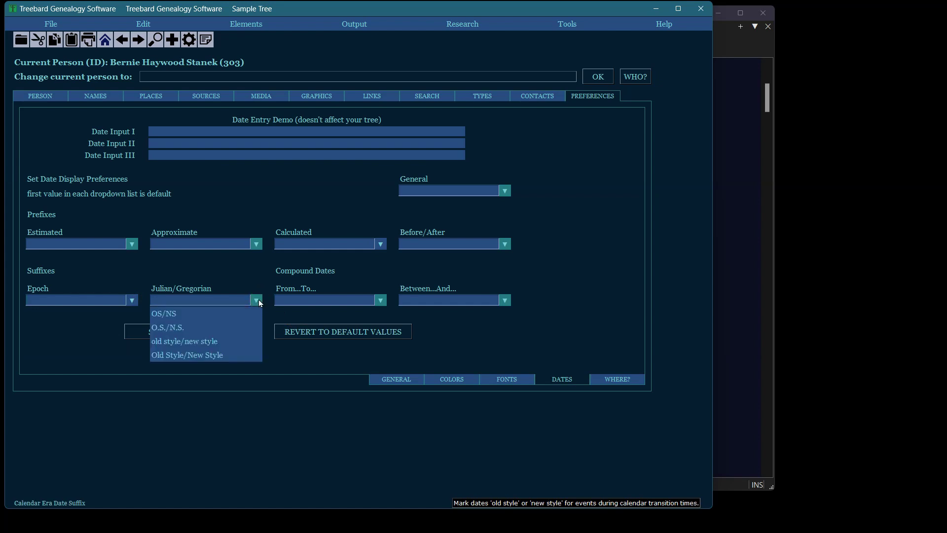
click(257, 299)
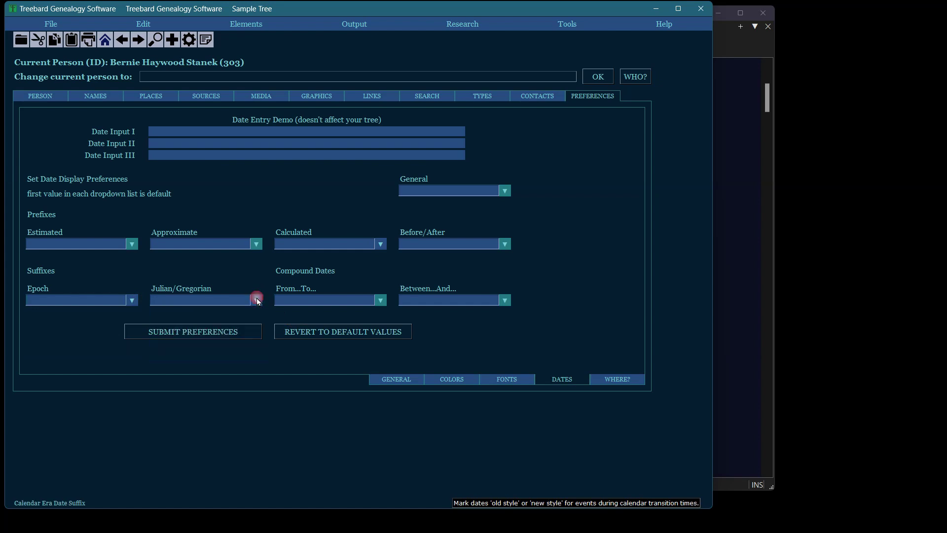
click(379, 300)
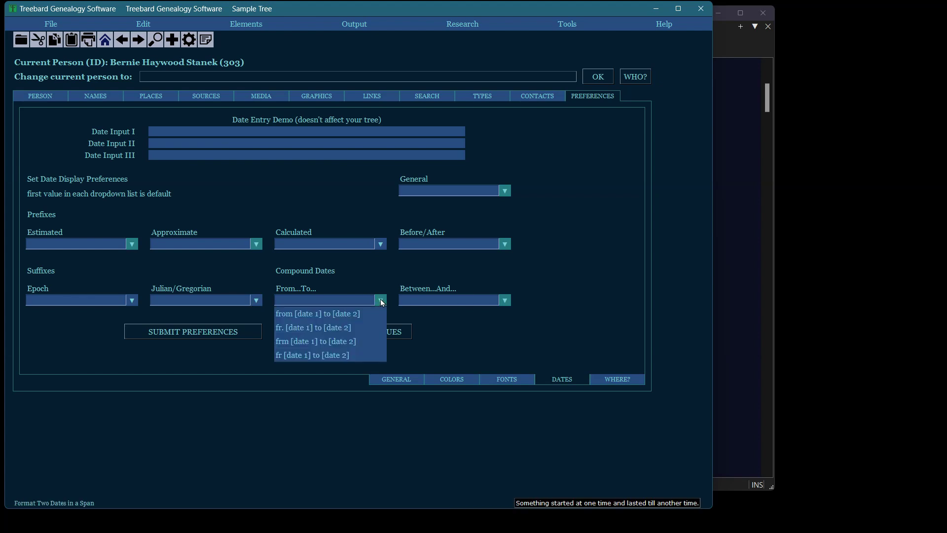
click(381, 300)
click(381, 300)
click(380, 300)
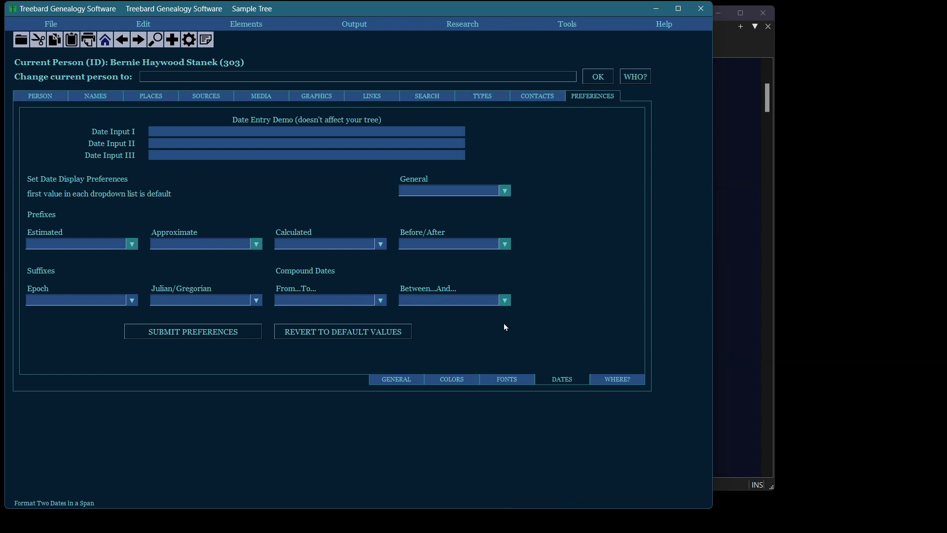
click(505, 301)
click(505, 302)
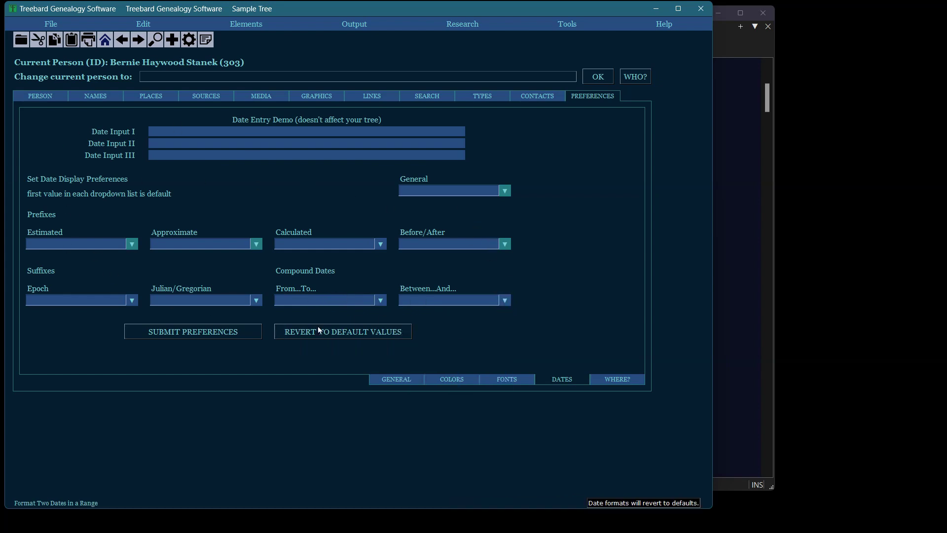
Test the date entry demo by submitting "est ja 15 1888 ad" as Date Input I
click(169, 131)
text(e)
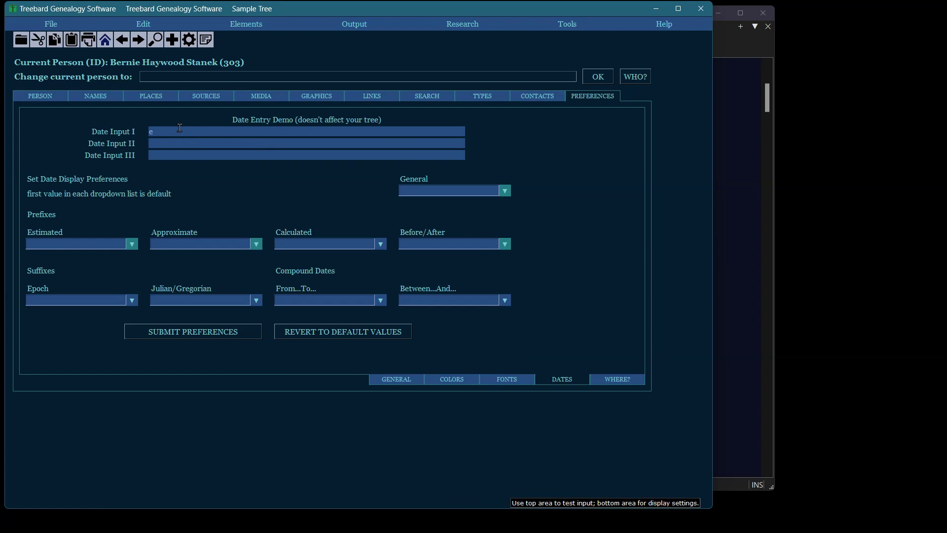
text(st jas)
key(BackSpace)
text(15 1888 ad)
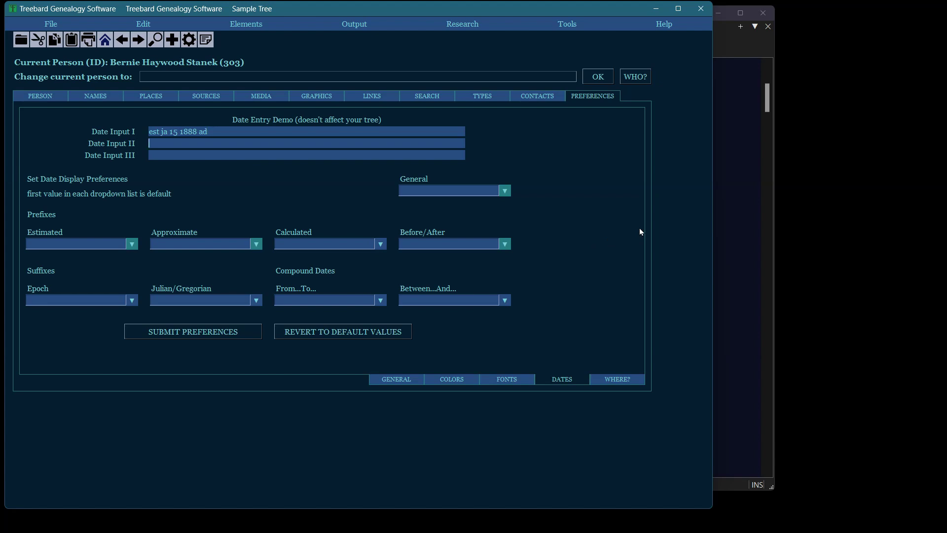
key(Tab)
Switch to the Python command window, read the traceback from the date test, and close that window
click(439, 348)
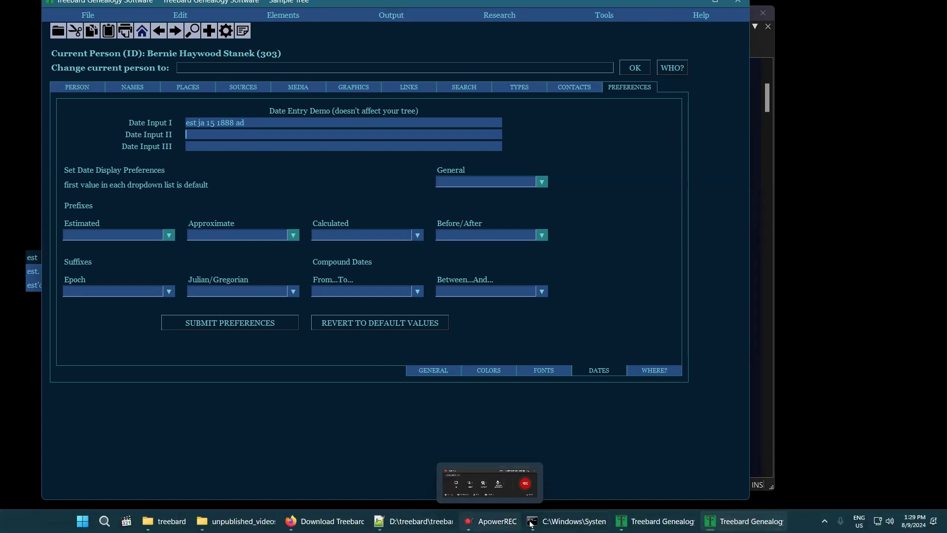
click(553, 526)
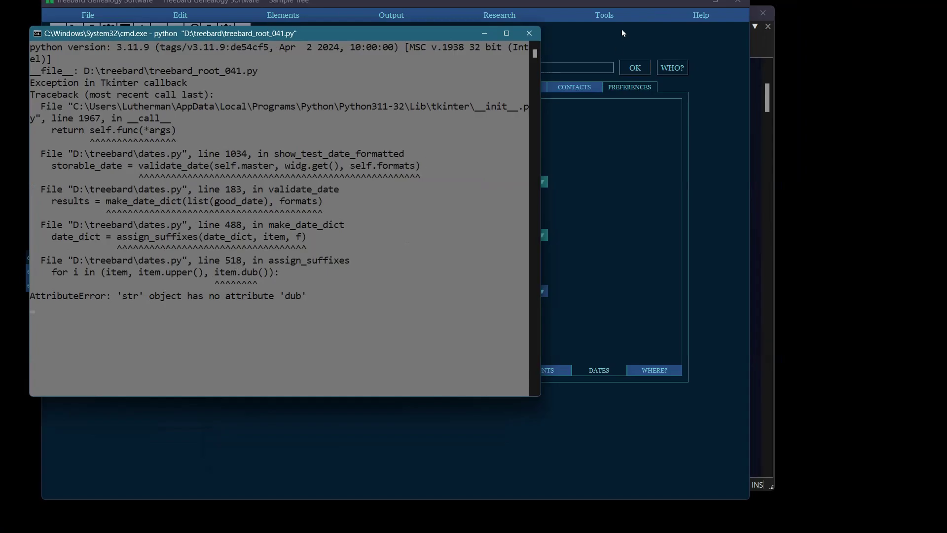
click(530, 33)
In Notepad++, replace item.dub() with item.title() in the assign_suffixes function of dates.py and save the file
scroll(758, 250, up, 15)
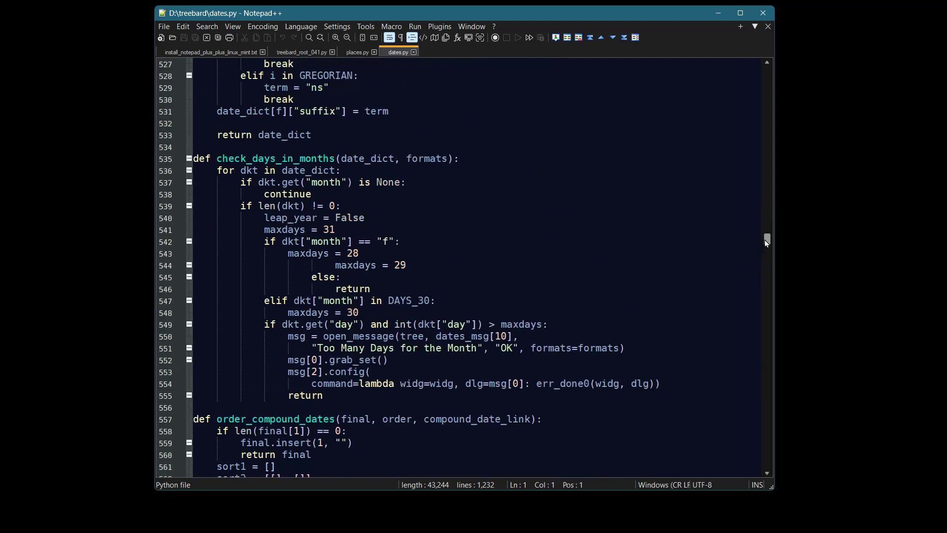
drag(767, 242, 765, 232)
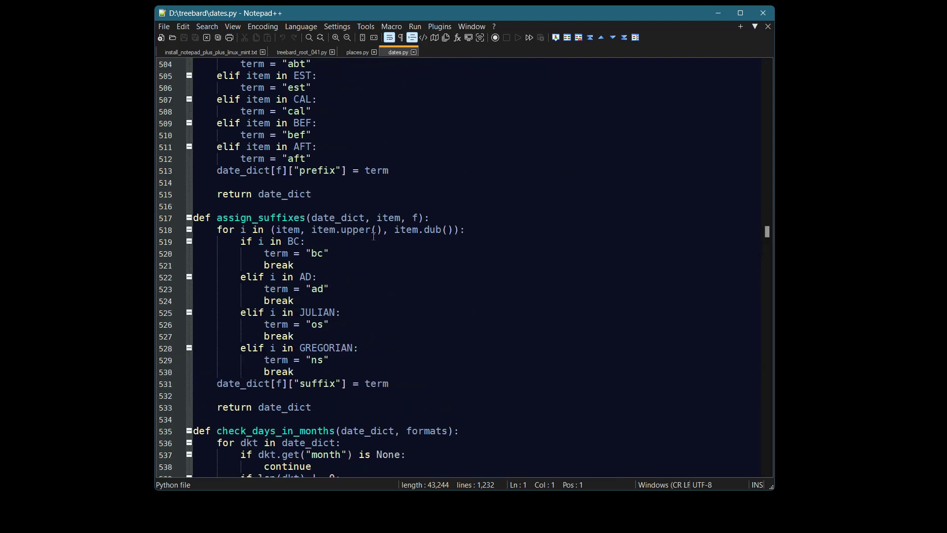
double_click(439, 230)
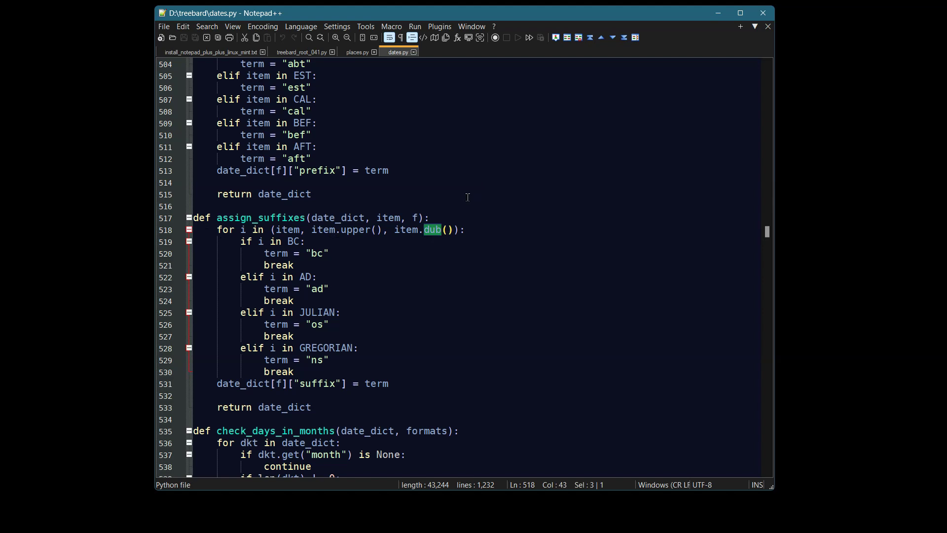
text(title)
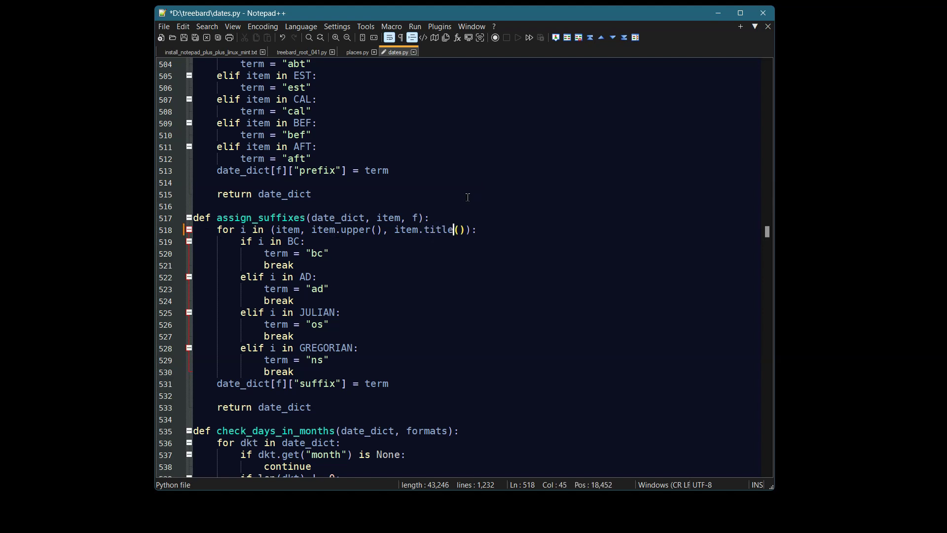
key(ctrl+s)
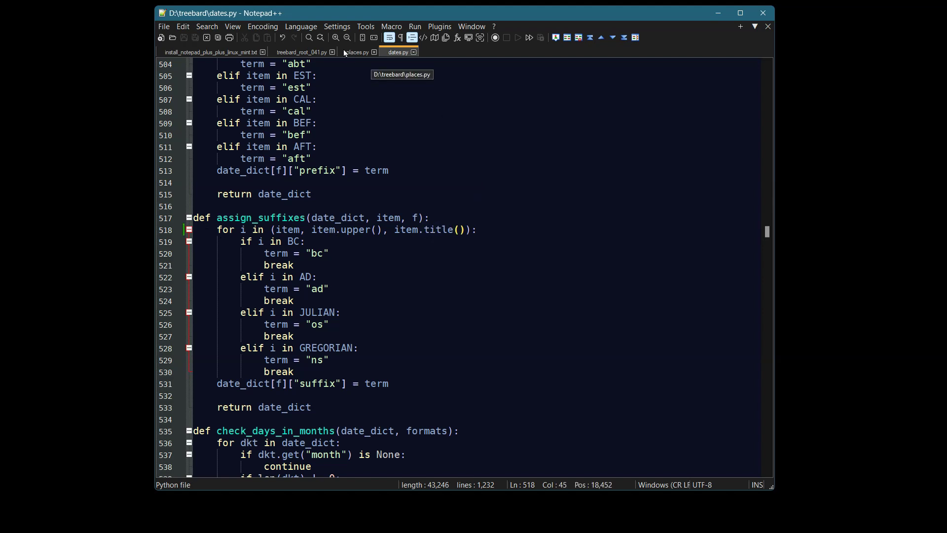
Run treebard_root_041.py from Notepad++ to restart Treebard, and go to its date preferences
click(313, 51)
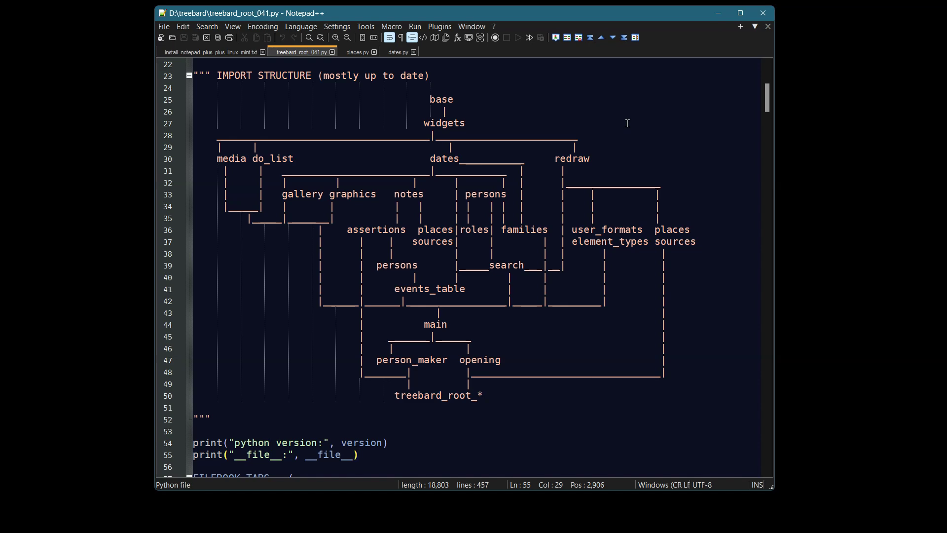
key(F5)
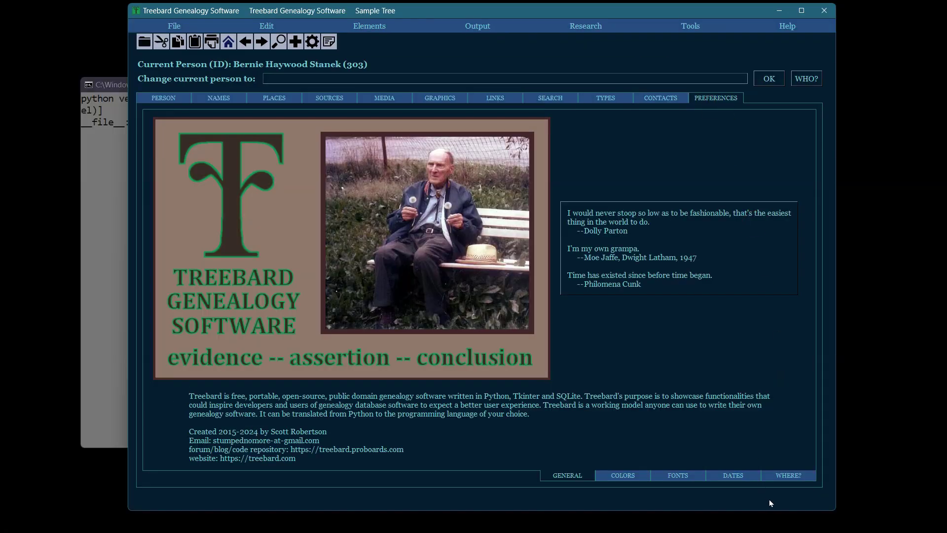
click(733, 476)
Test the date entry demo by submitting "est d 2 1823 ad" as Date Input I
click(344, 130)
text(est)
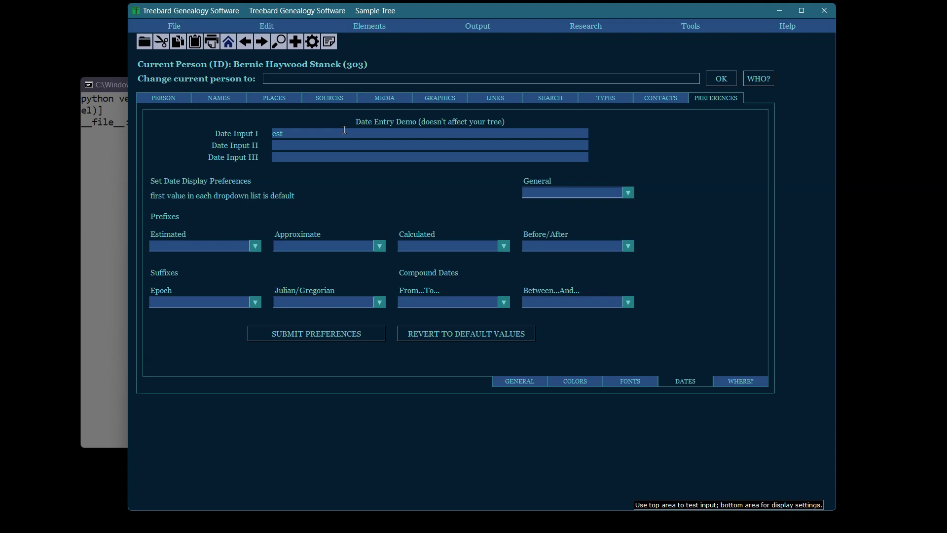
text( d 2 1823 ad)
key(Tab)
click(363, 131)
Submit "1844 30 oc" as Date Input II and look over the Julian/Gregorian suffix options
click(366, 145)
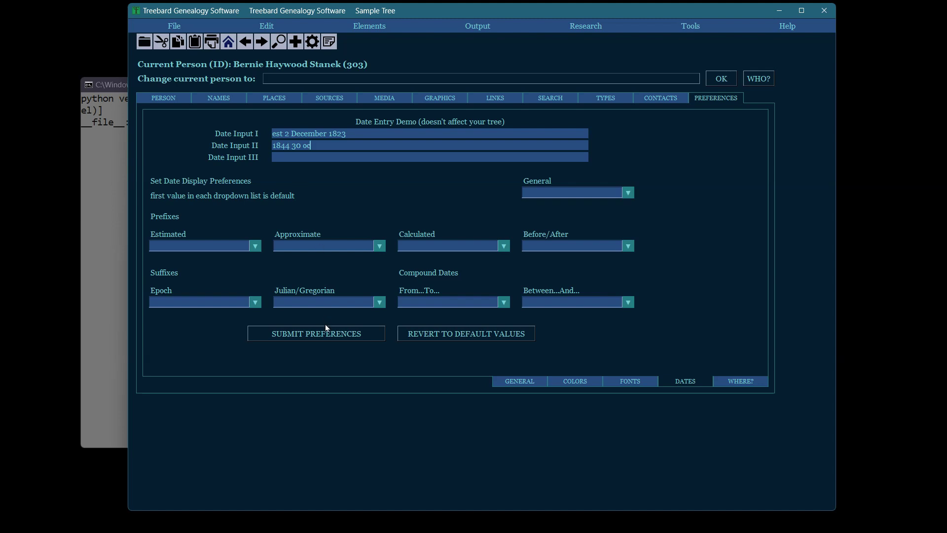
click(379, 302)
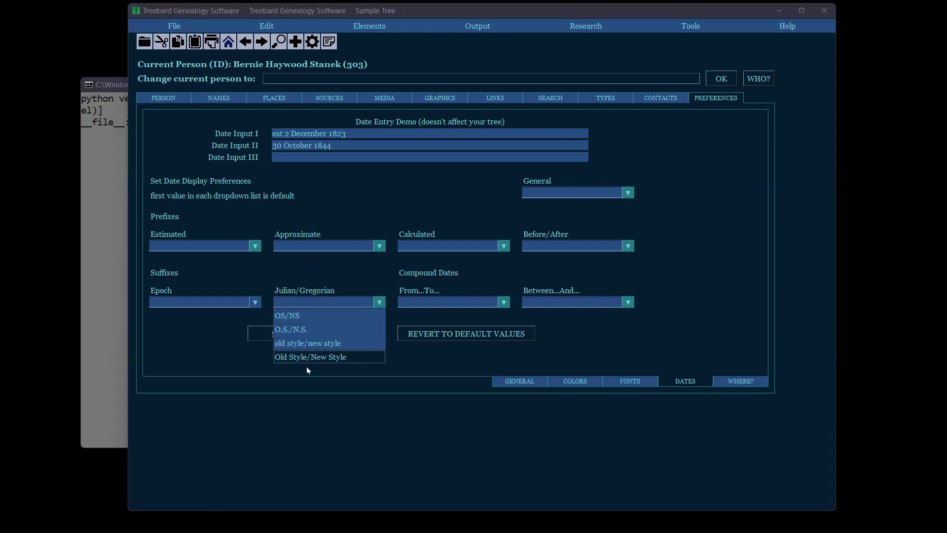
click(293, 145)
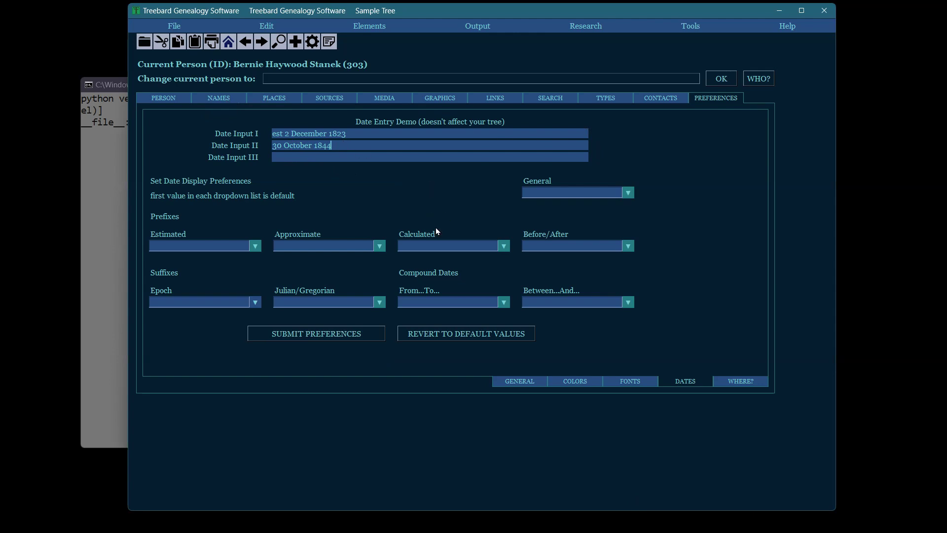
click(291, 156)
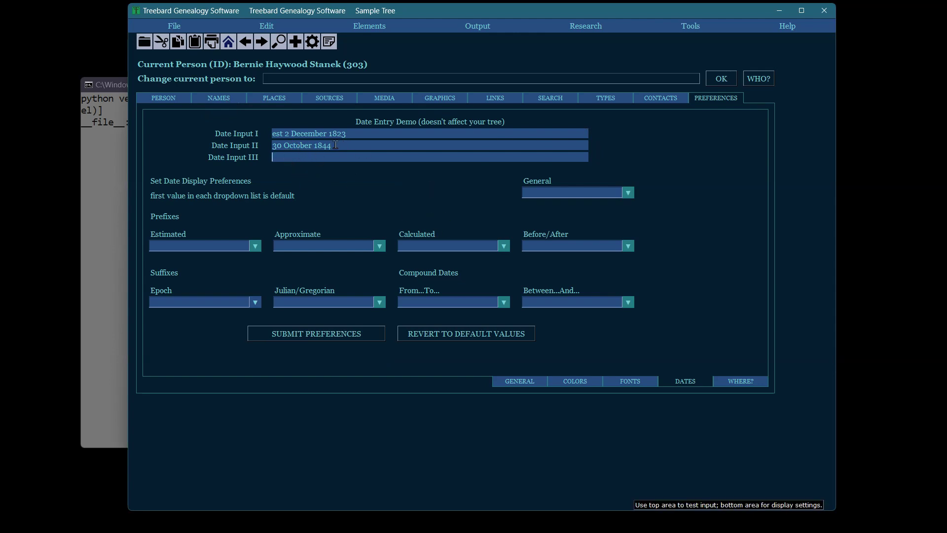
drag(338, 145, 268, 142)
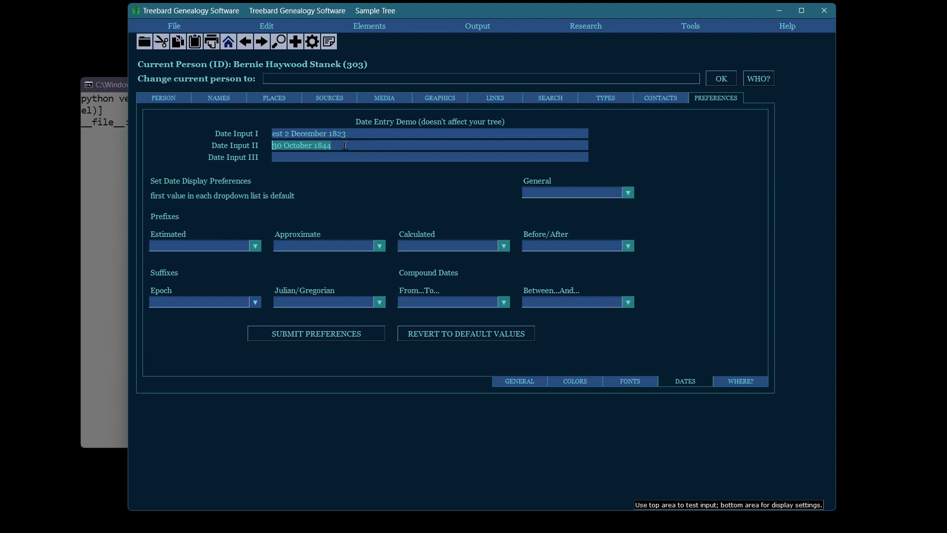
click(304, 157)
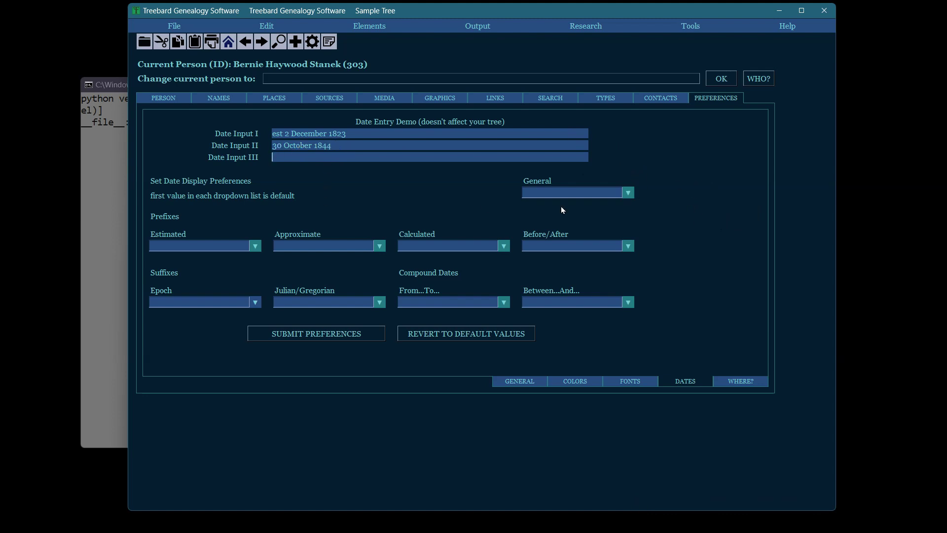
Set the general date format to "April 18, 1906" and submit the preferences
click(629, 193)
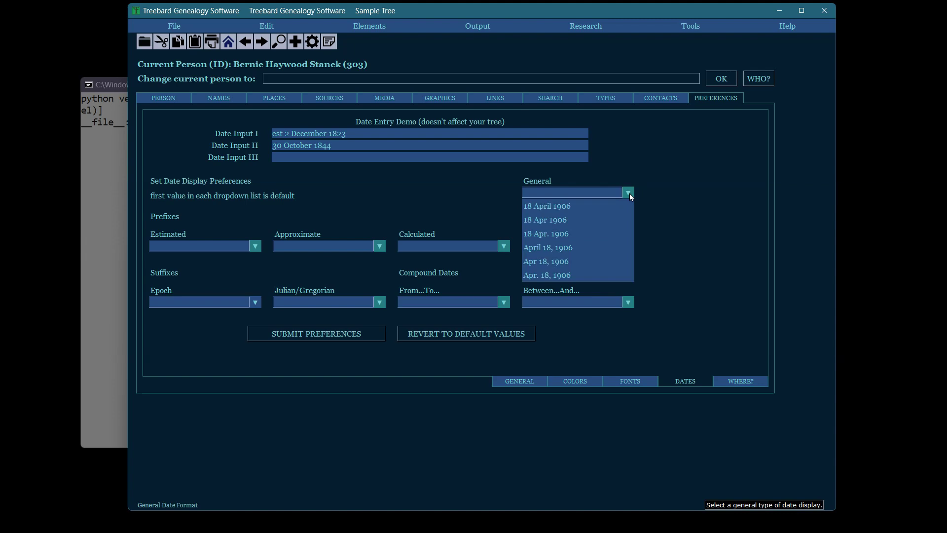
click(549, 248)
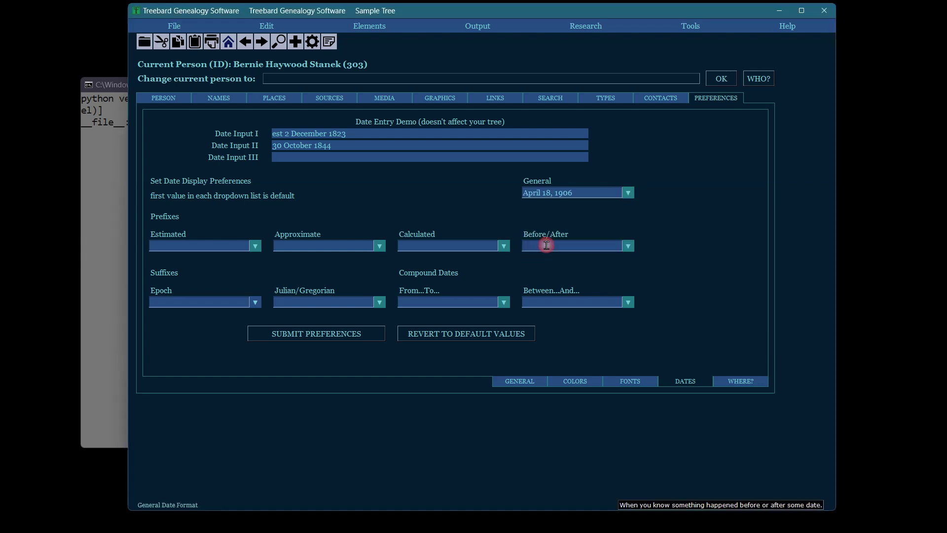
click(305, 334)
Test the general date format by submitting "oc 30 1844" as Date Input III
click(292, 157)
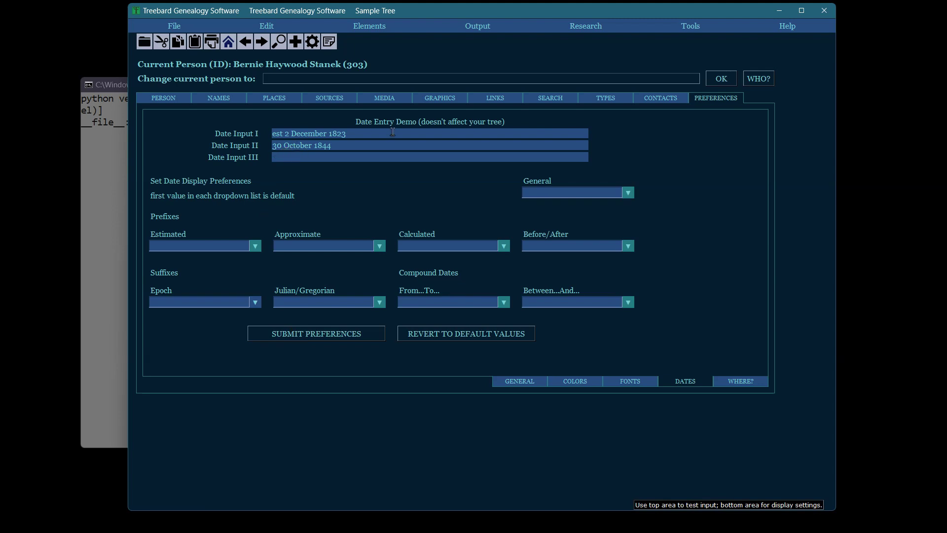
text(oc 30 1844)
key(Tab)
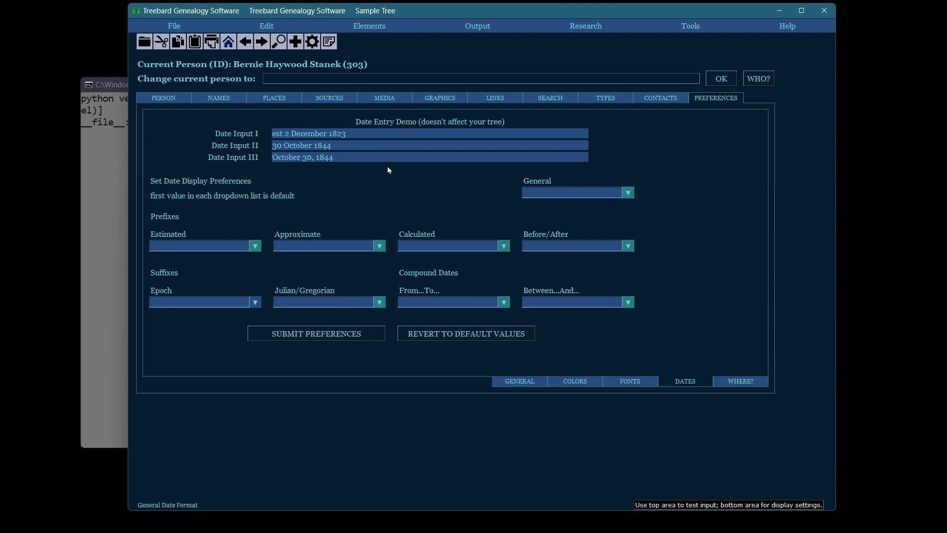
Set the Estimated prefix to "est'd" and the Approximate prefix to "circa", and submit the preferences
click(255, 246)
click(190, 287)
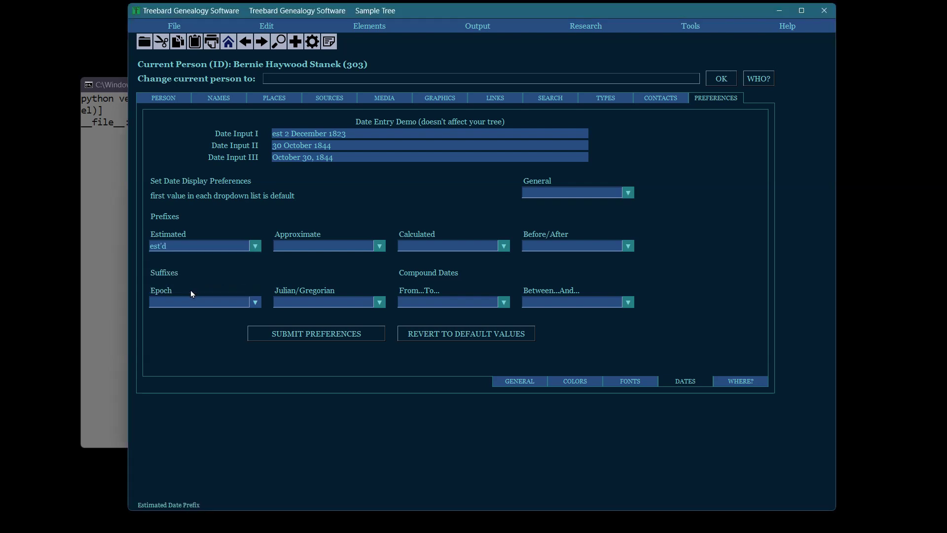
click(379, 246)
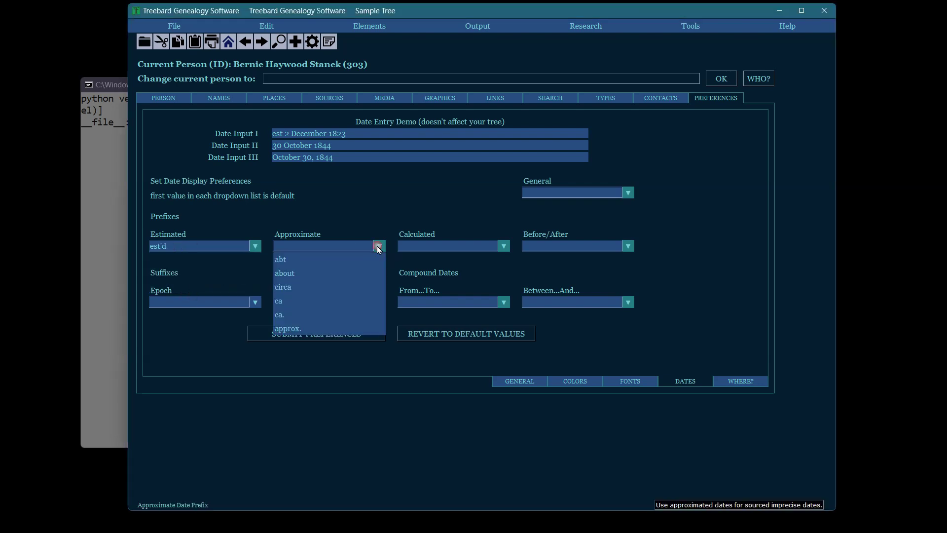
click(291, 287)
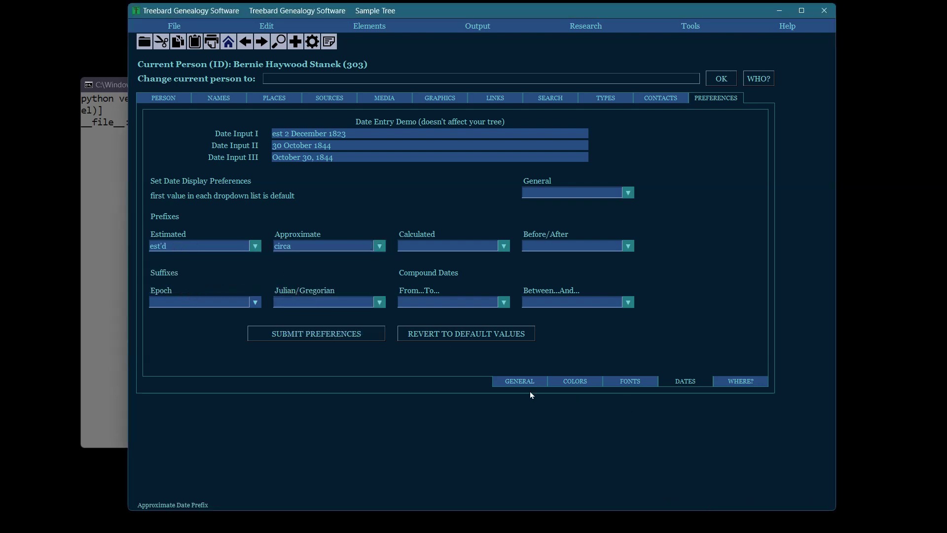
click(291, 336)
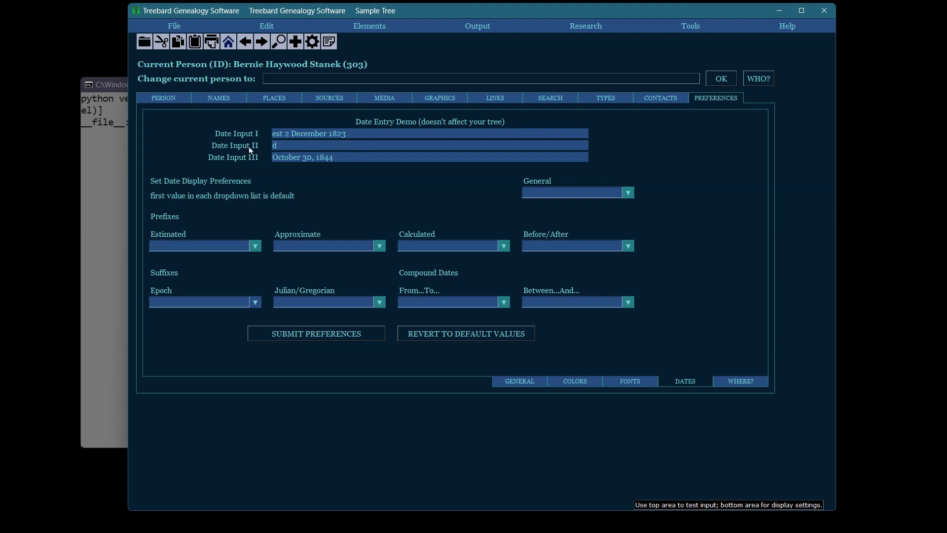
Submit the compound date "d est 2 1823 and s ca 1921" as Date Input II and highlight its two prefixes
text(est 2 1823 and s ca 1921)
key(Tab)
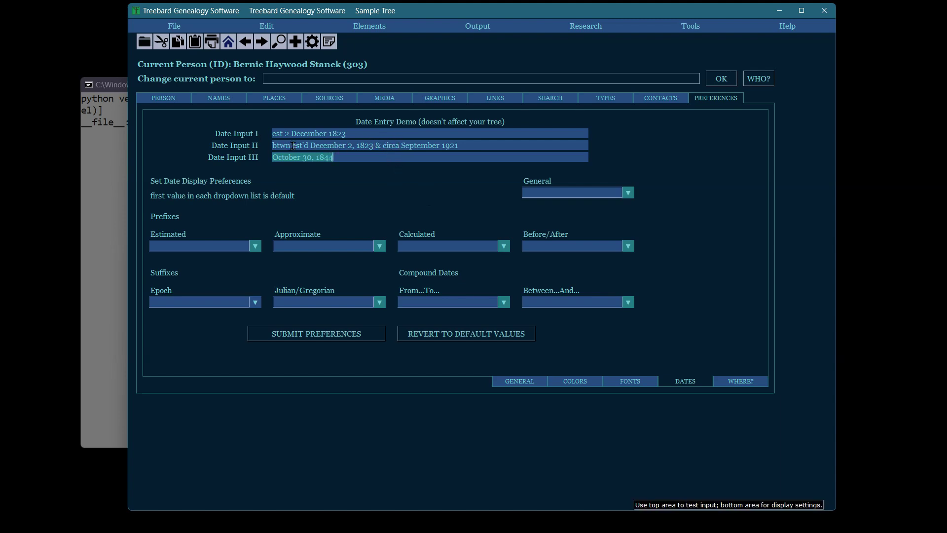
drag(292, 145, 309, 146)
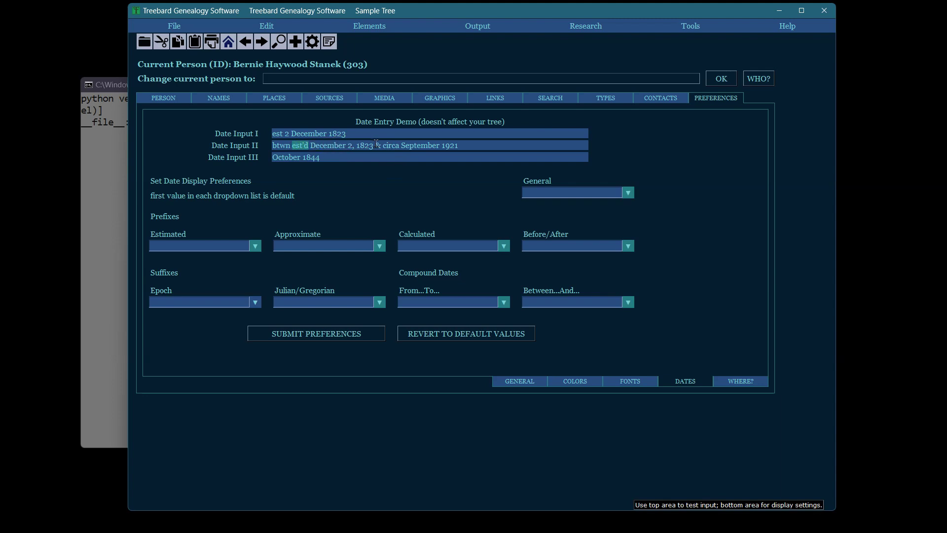
drag(386, 146, 401, 146)
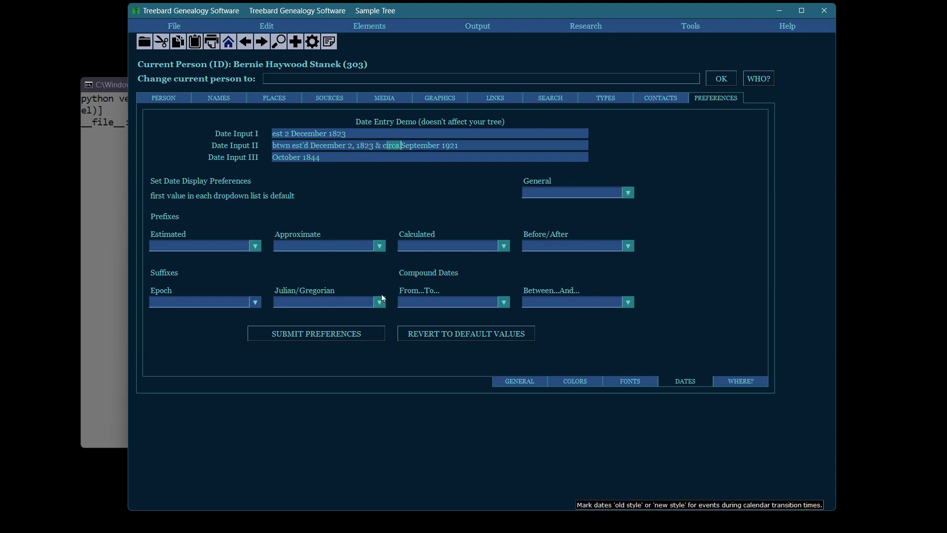
From the person page, examine the file and edit commands and the trees offered in the opening window, including today_016
click(164, 97)
click(178, 26)
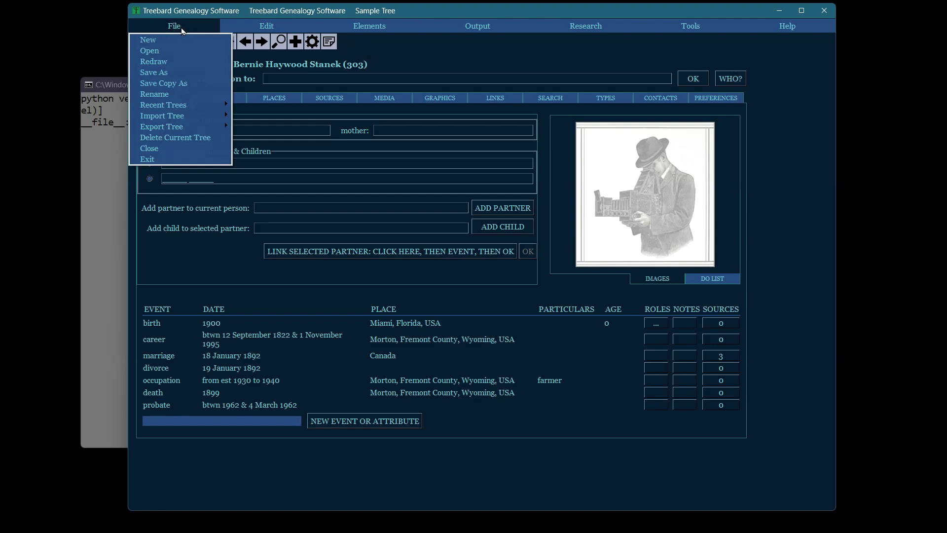
click(266, 23)
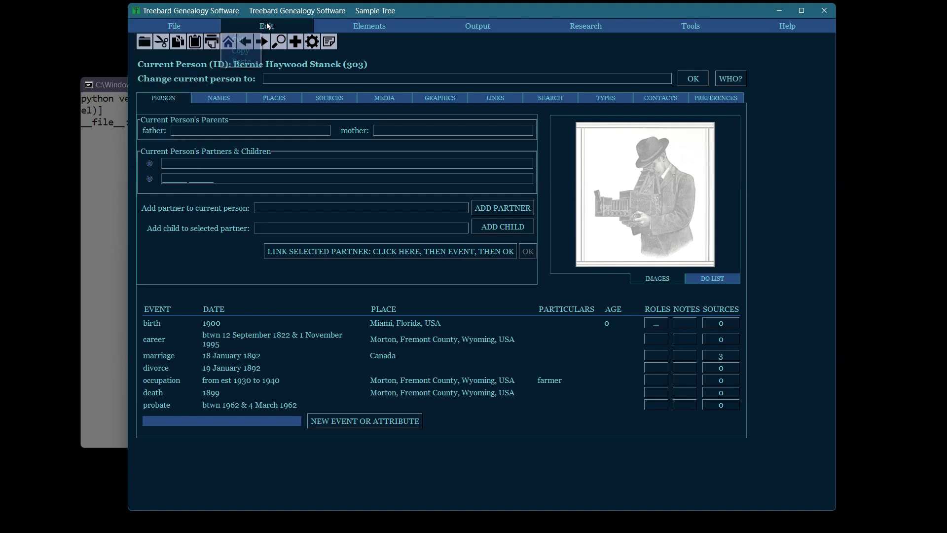
click(145, 42)
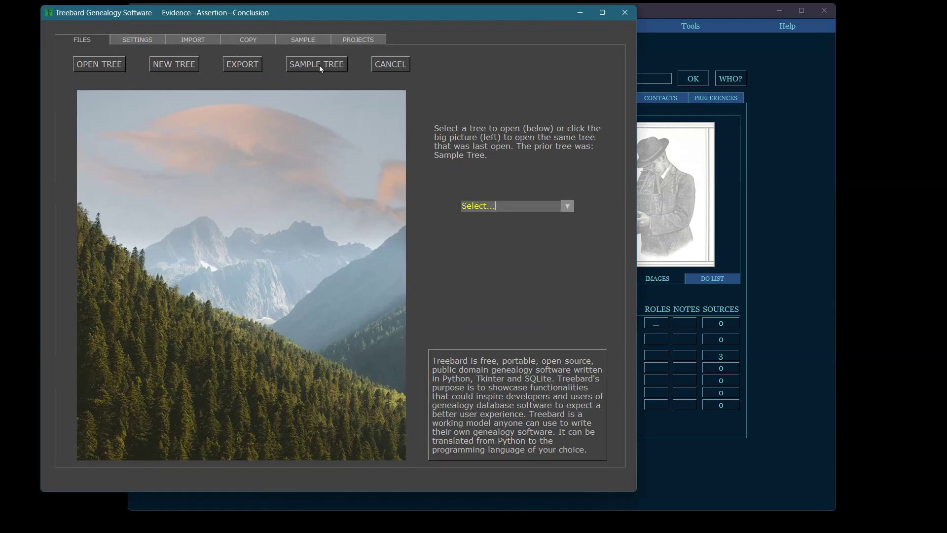
click(566, 206)
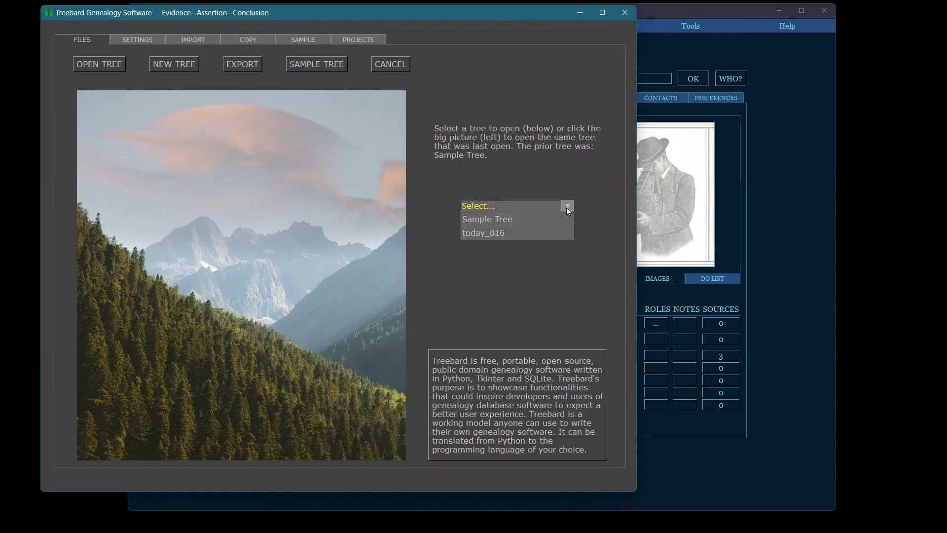
click(542, 235)
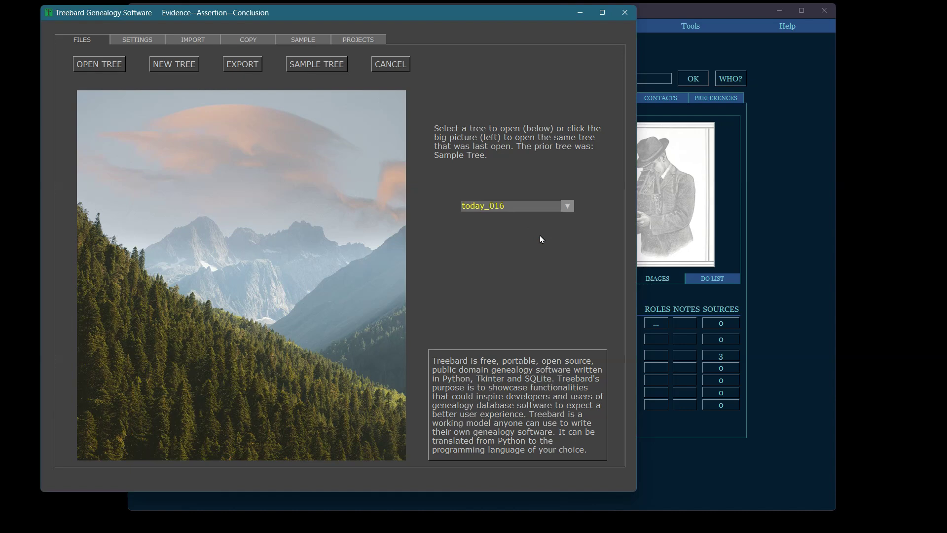
Look over the commands for genealogy elements, and try Add Person before cancelling it
click(269, 31)
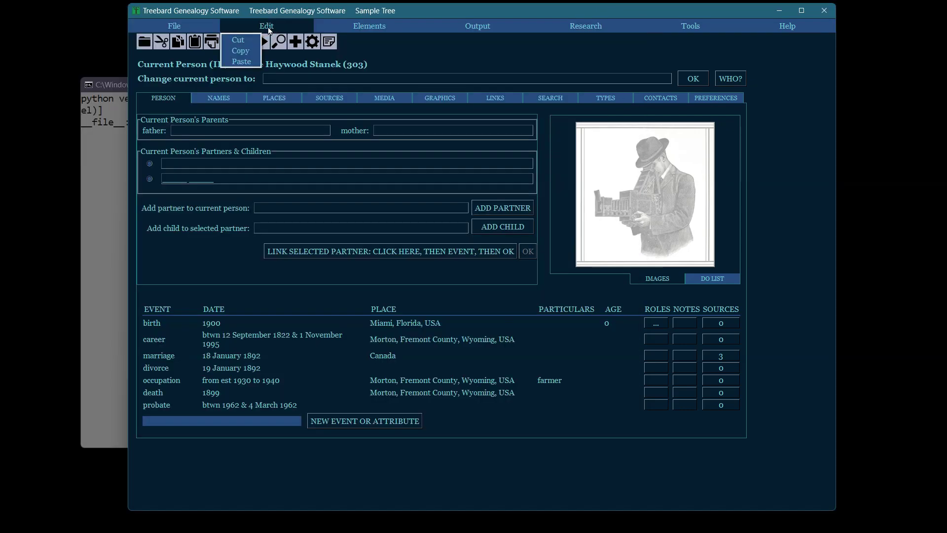
click(369, 27)
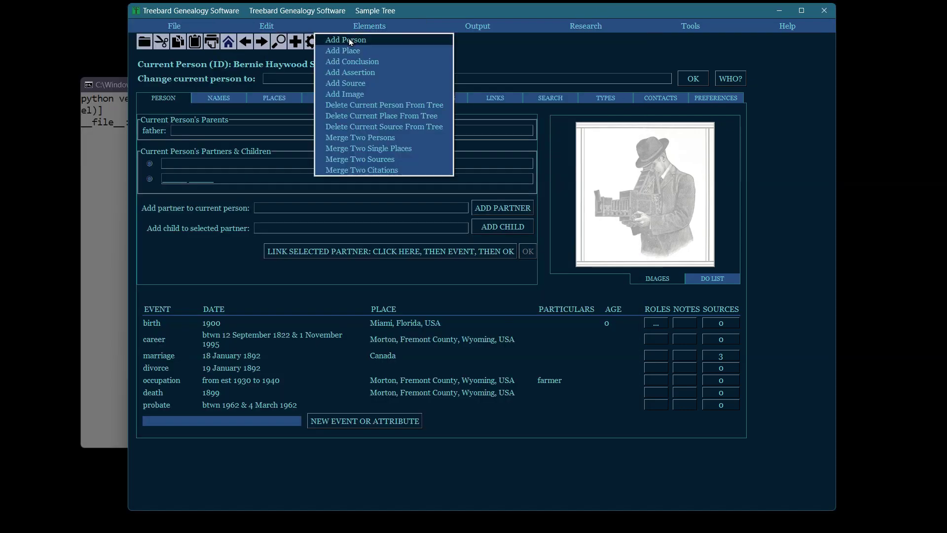
click(348, 39)
key(Escape)
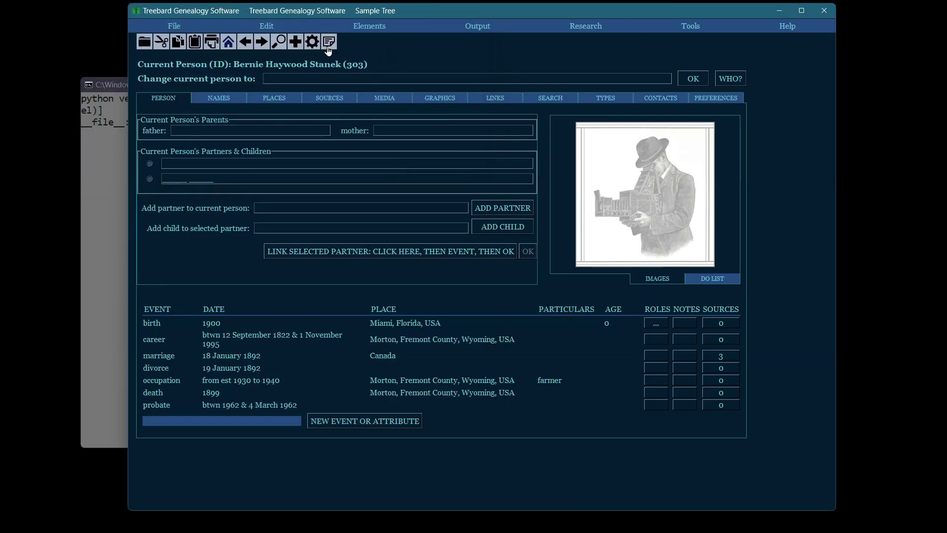
click(295, 43)
click(490, 16)
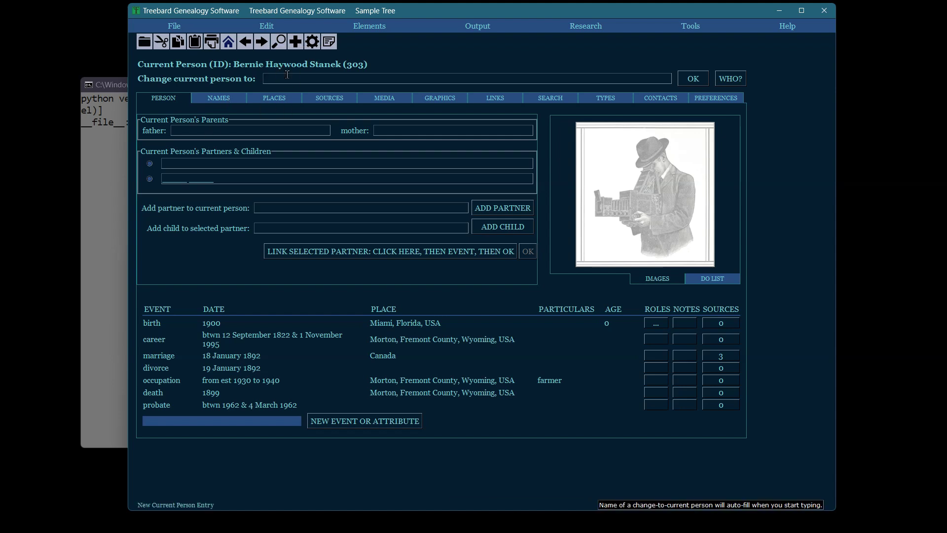
Search for persons by a partial surname and make the first match the current person
key(Tab)
key(Tab)
key(Return)
text(lum)
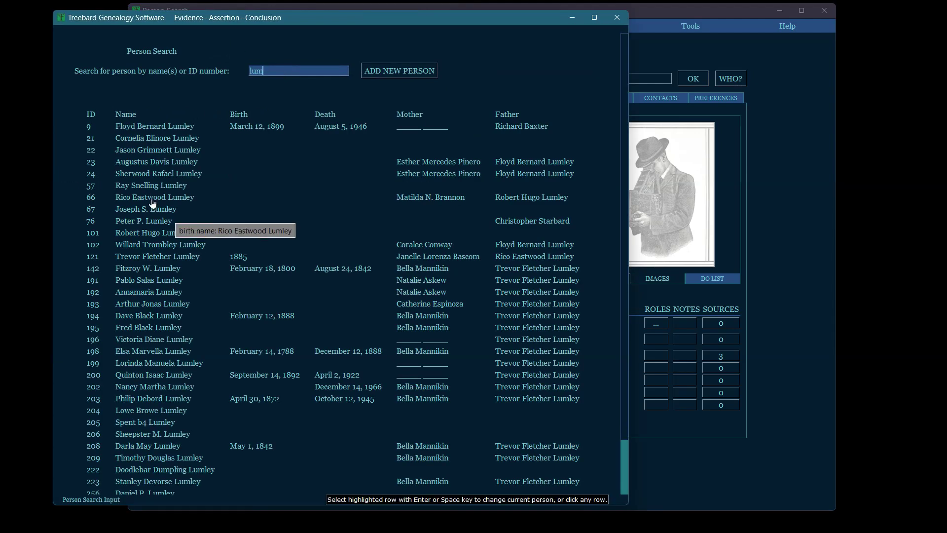
click(156, 129)
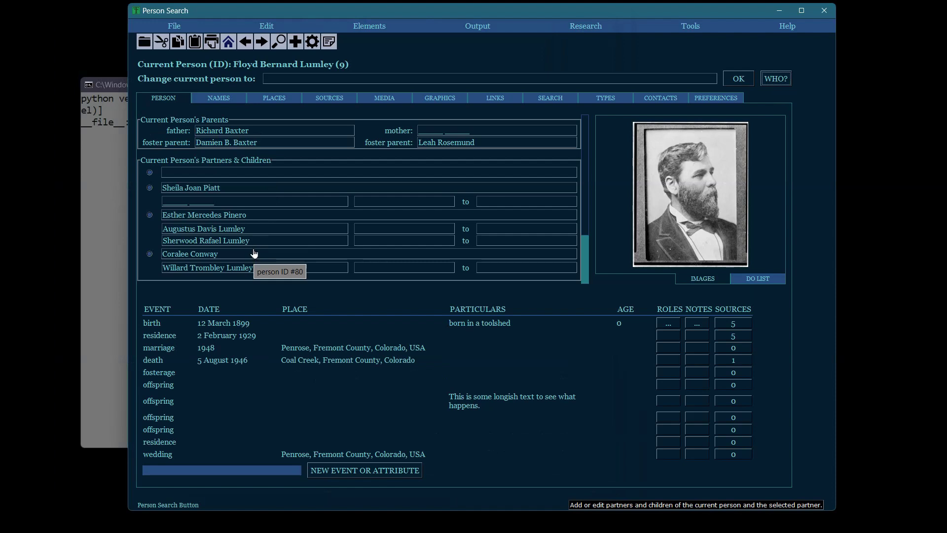
Follow the family links from the current person's foster father to his adopted child and on to that child's male guardian
mouse_move(265, 63)
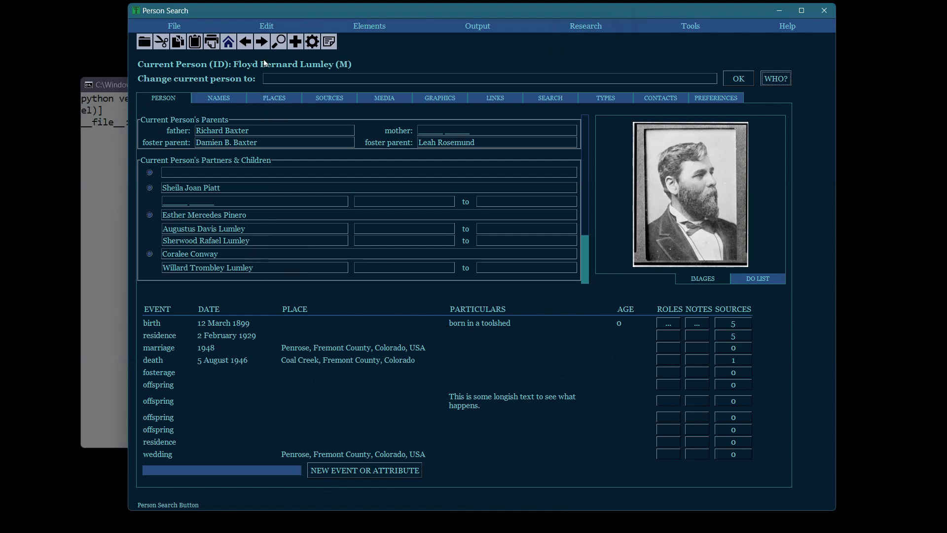
click(221, 144)
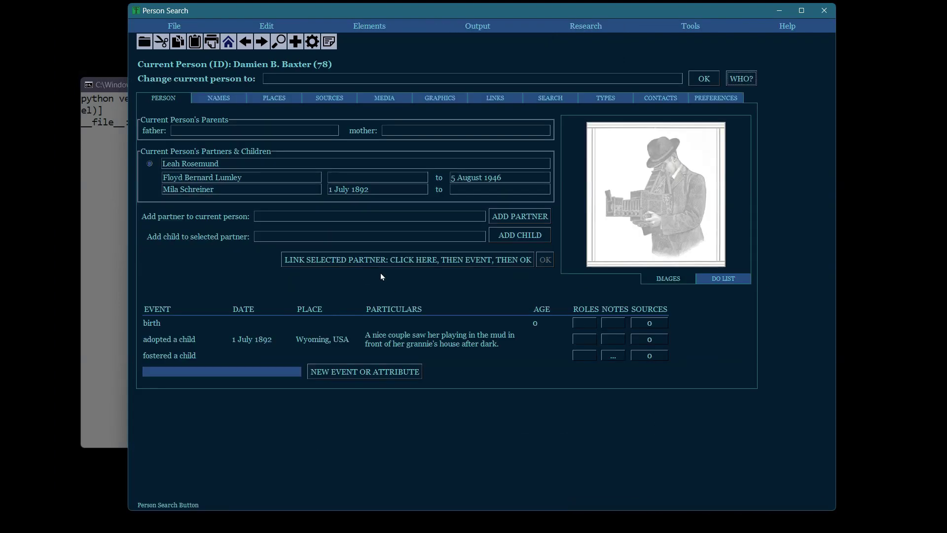
click(186, 191)
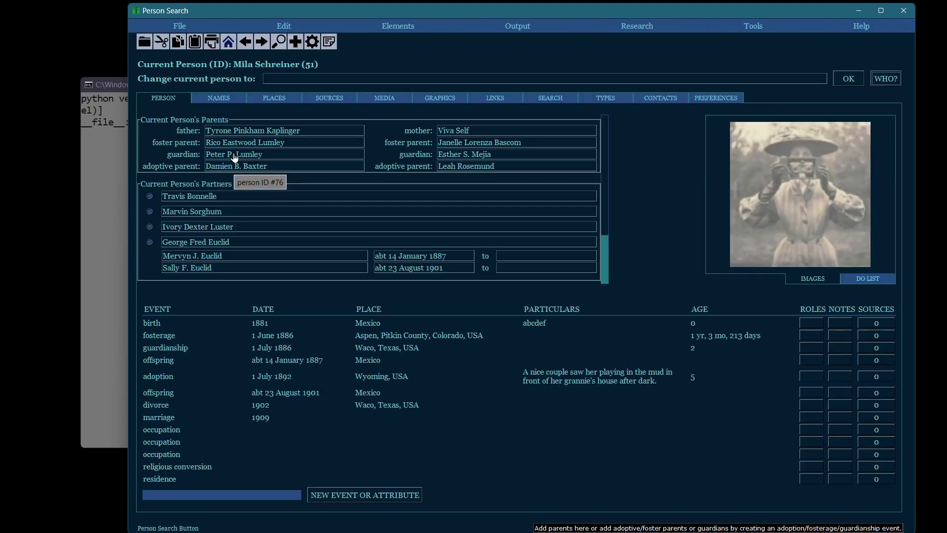
click(234, 155)
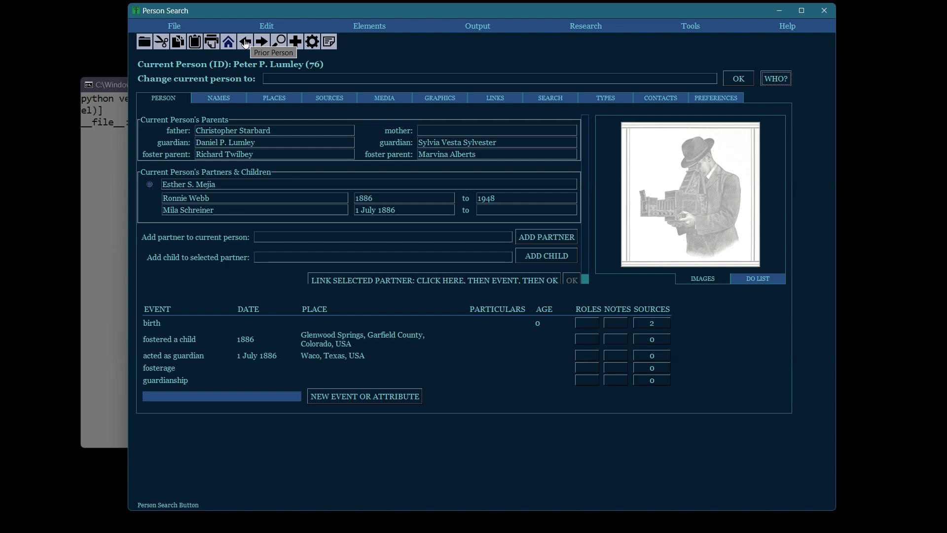
Step back through three previously viewed persons and forward again through the same three
click(245, 43)
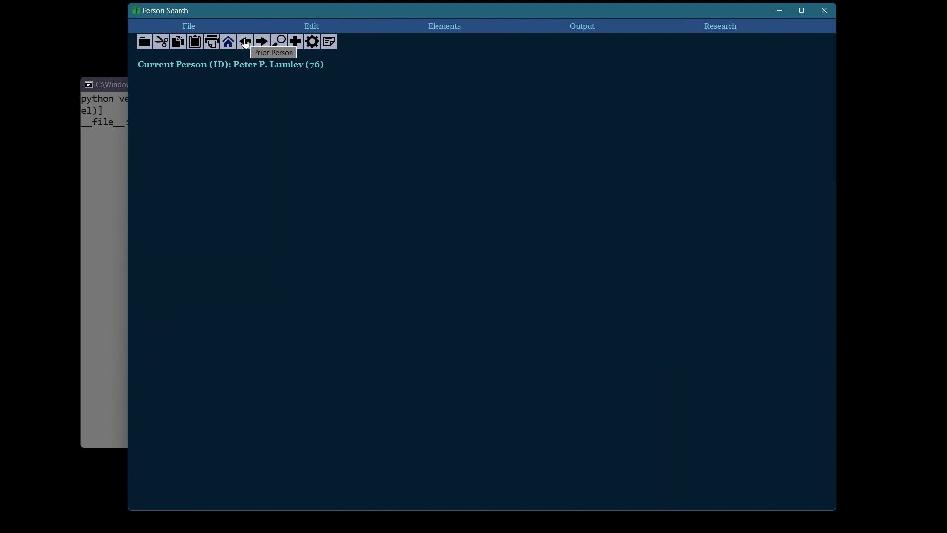
click(245, 43)
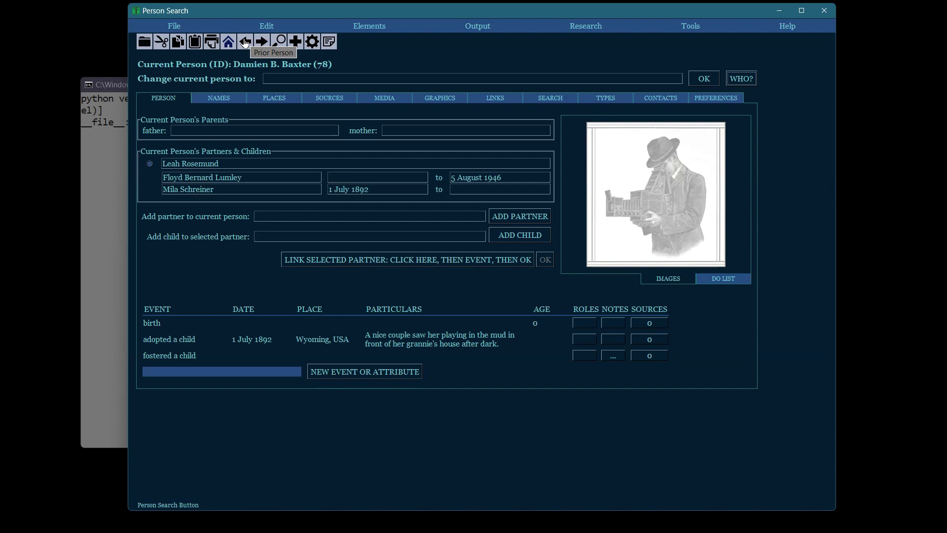
click(245, 43)
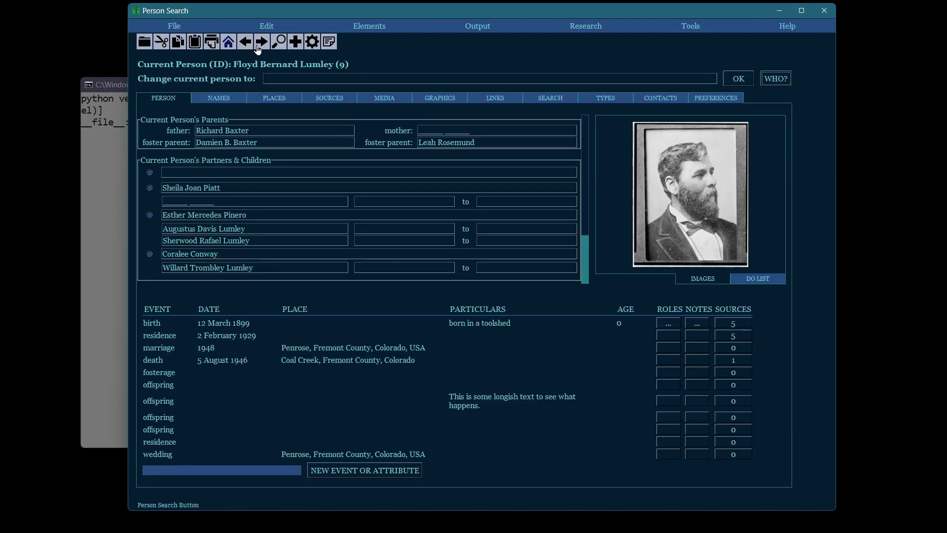
click(263, 43)
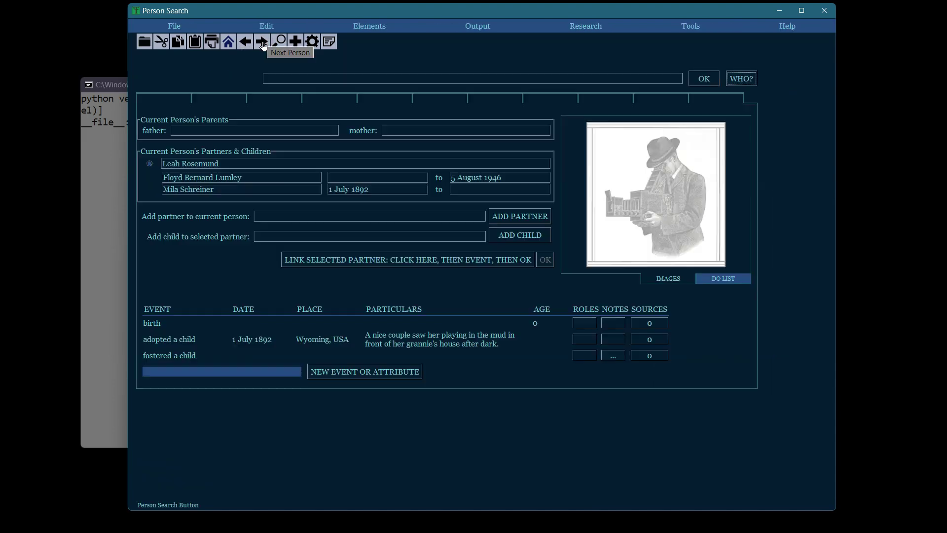
click(263, 43)
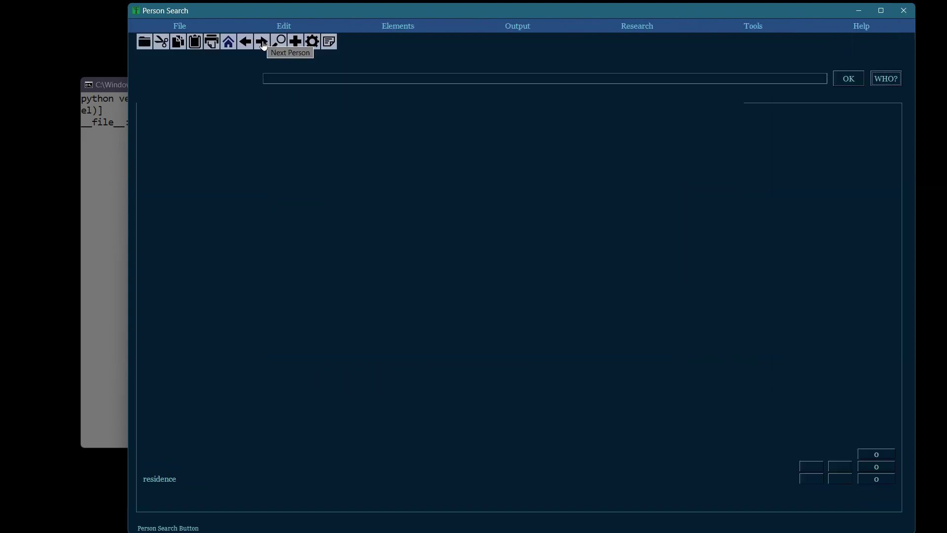
click(263, 43)
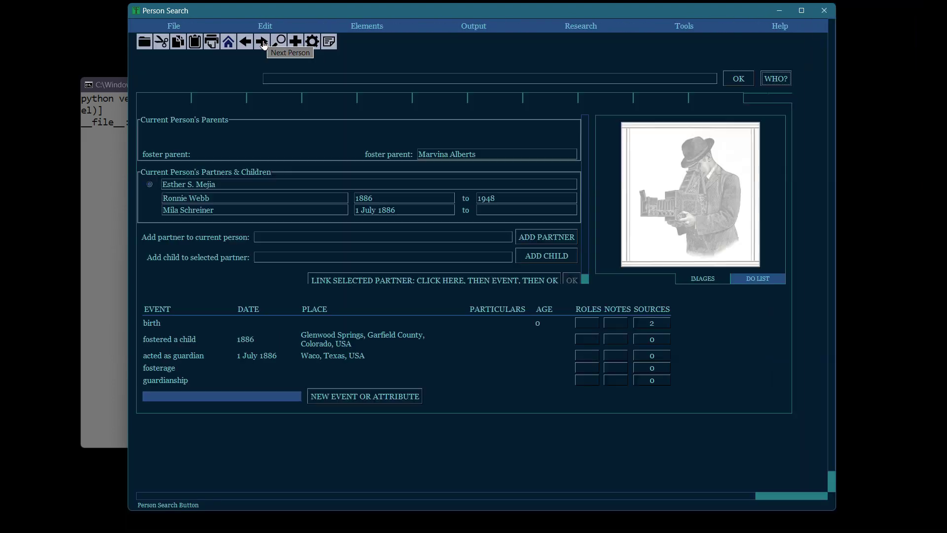
Return to the home person and try out the settings and notes tools
click(228, 42)
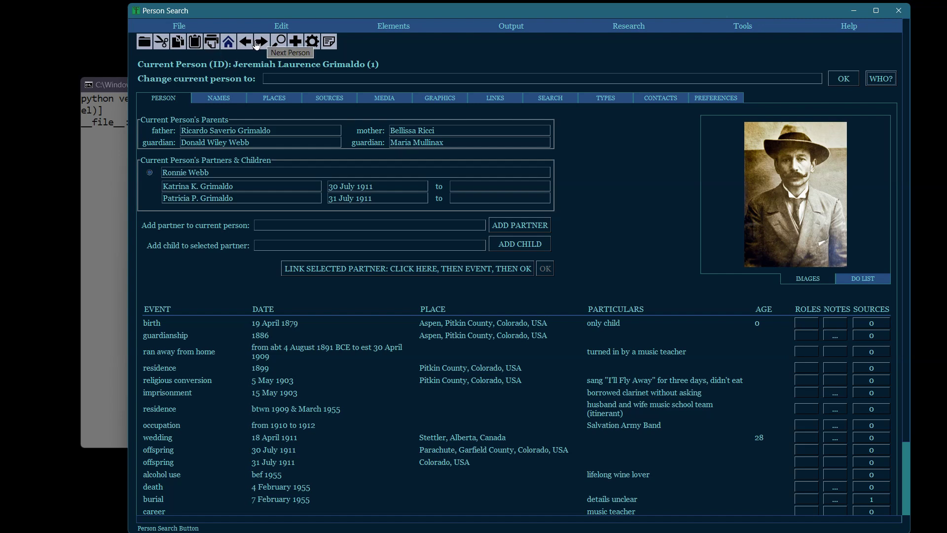
click(312, 41)
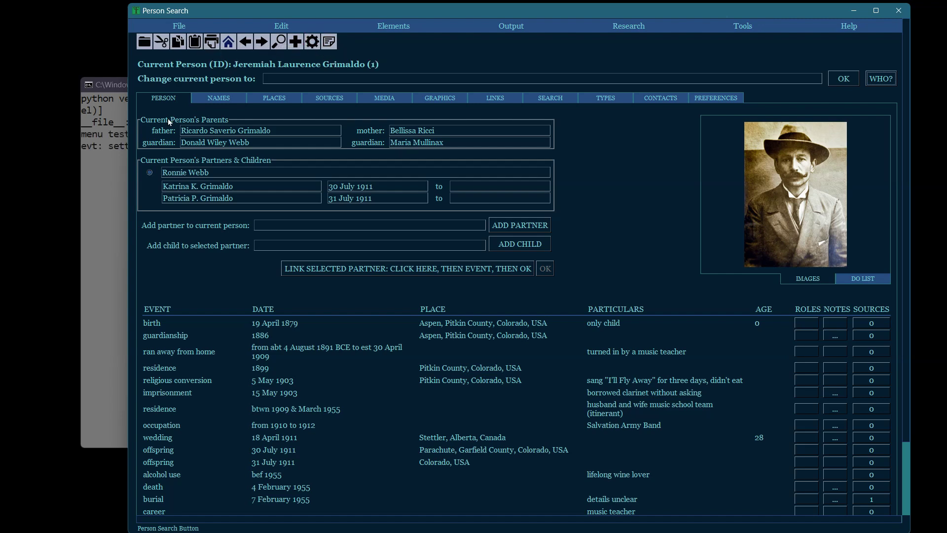
click(329, 42)
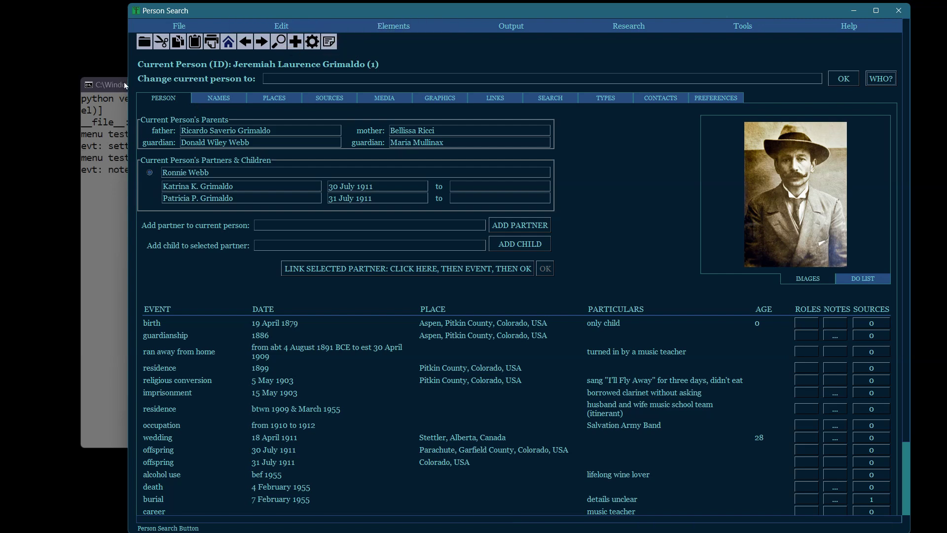
Test the New and Open tree commands, dismissing the window each one brings up
click(176, 26)
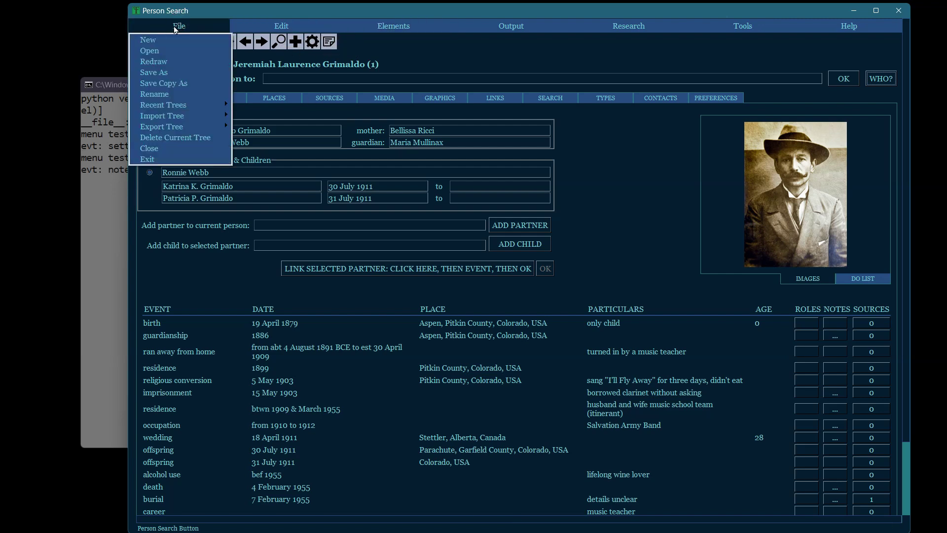
click(148, 40)
key(Escape)
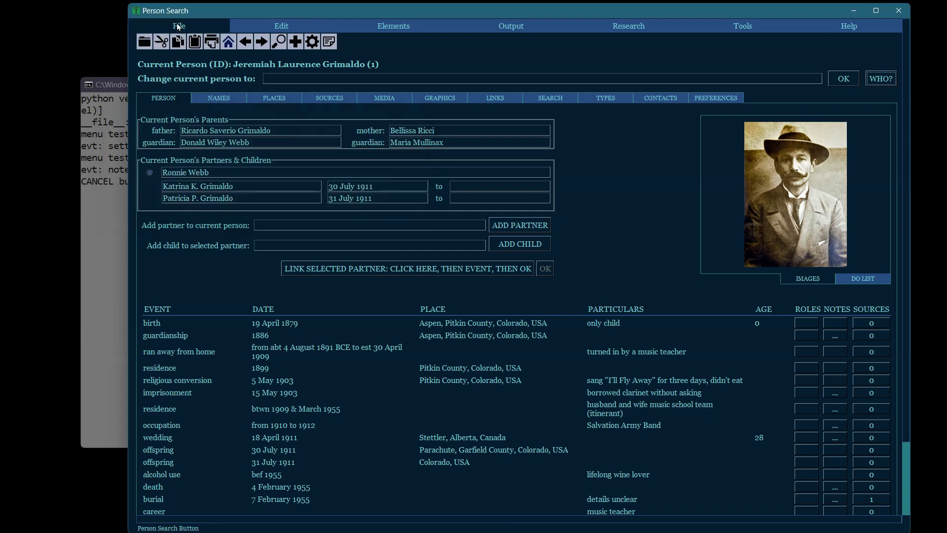
click(178, 26)
click(158, 49)
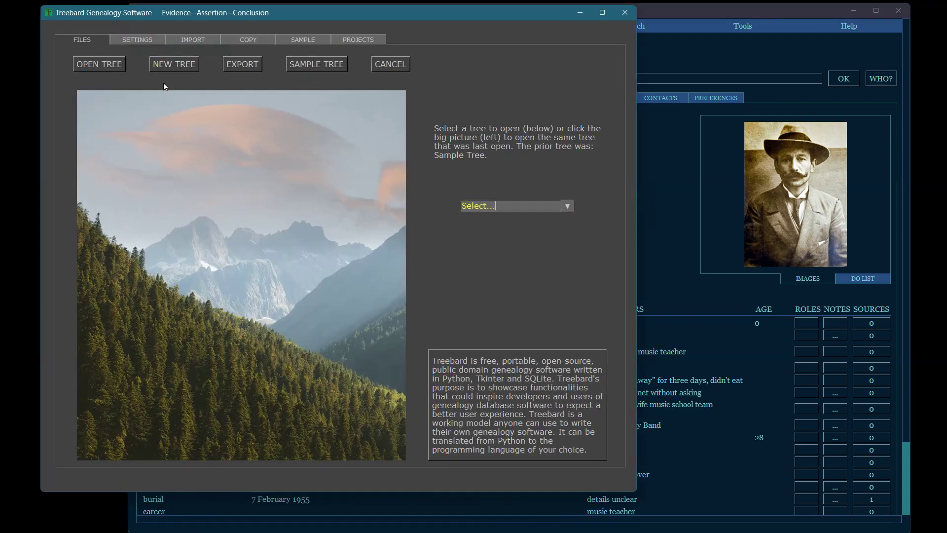
click(579, 14)
Redraw the display, and from today_016 open Sample Tree from the recent trees
click(179, 26)
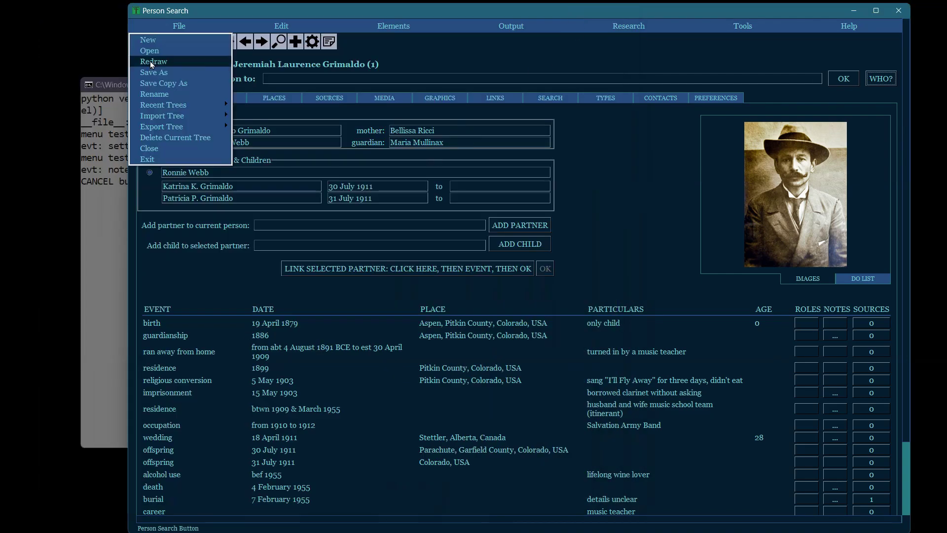
click(151, 62)
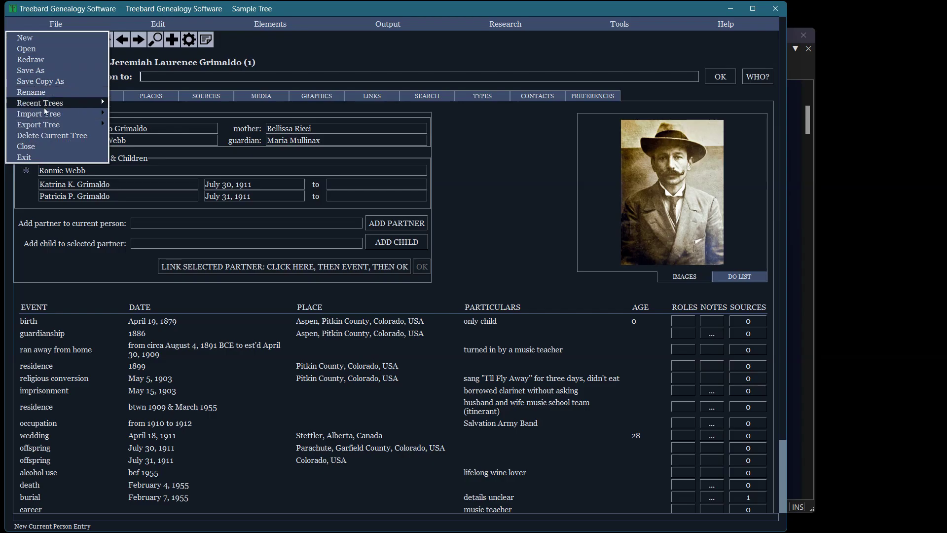
mouse_move(45, 106)
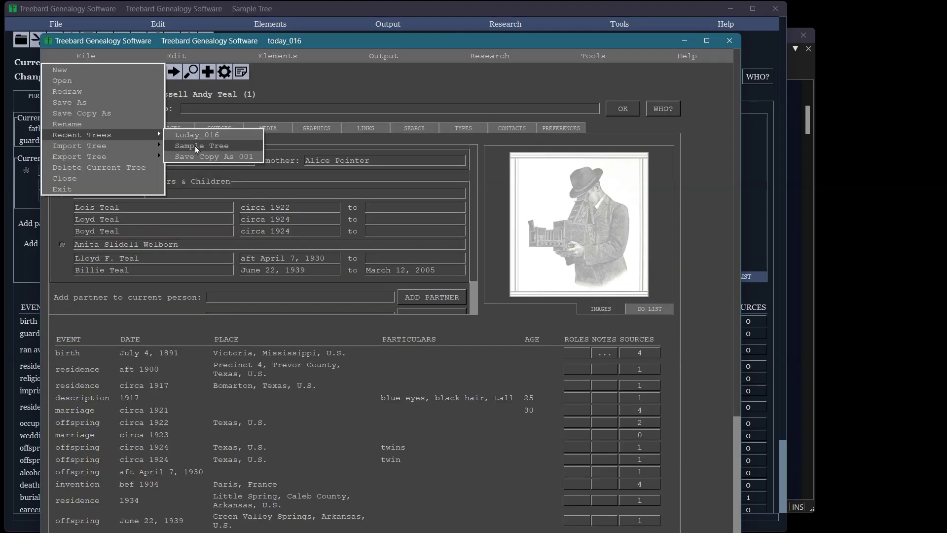
click(197, 148)
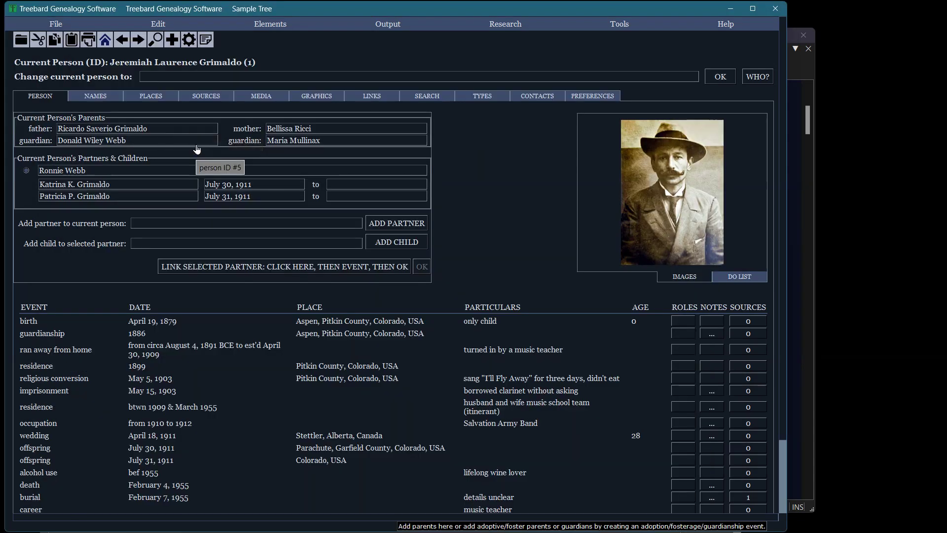
Check the tree import options and delete the current tree today_016
click(56, 24)
mouse_move(48, 117)
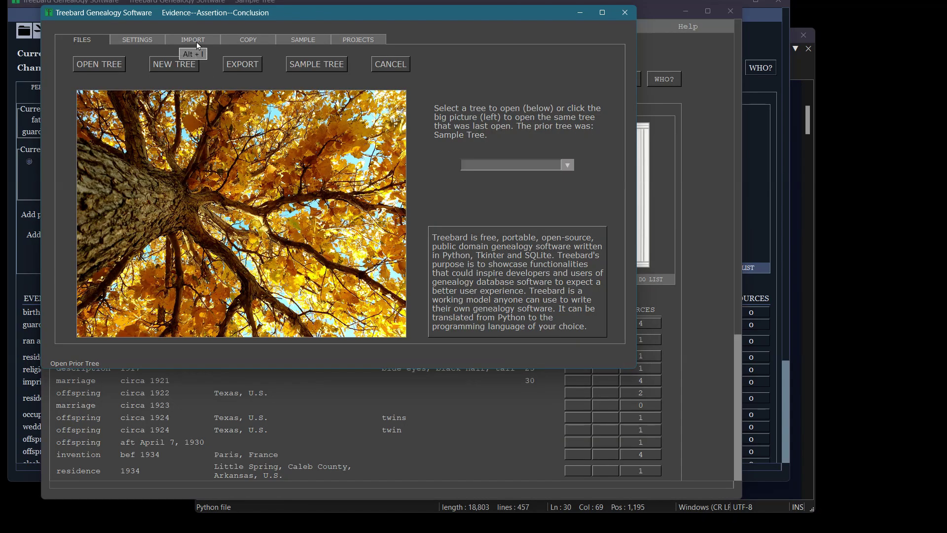
click(195, 37)
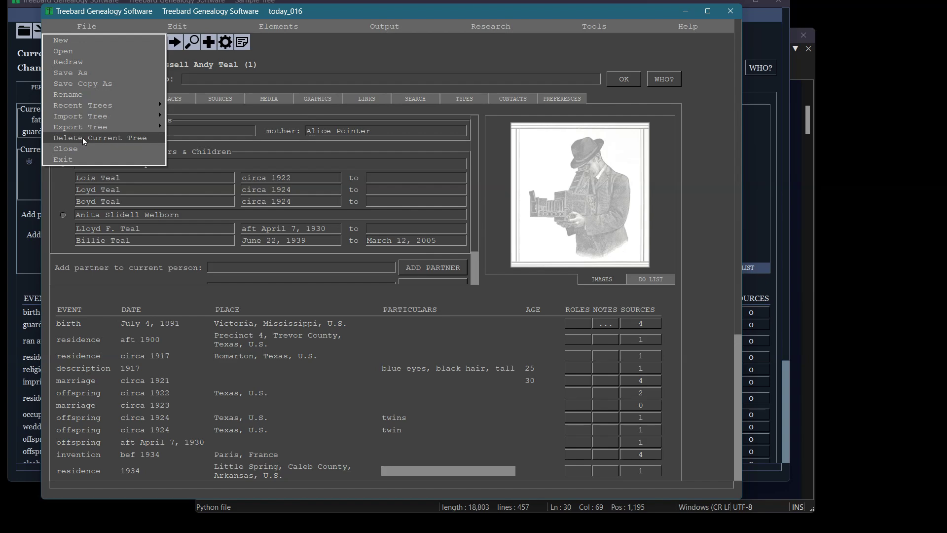
click(82, 137)
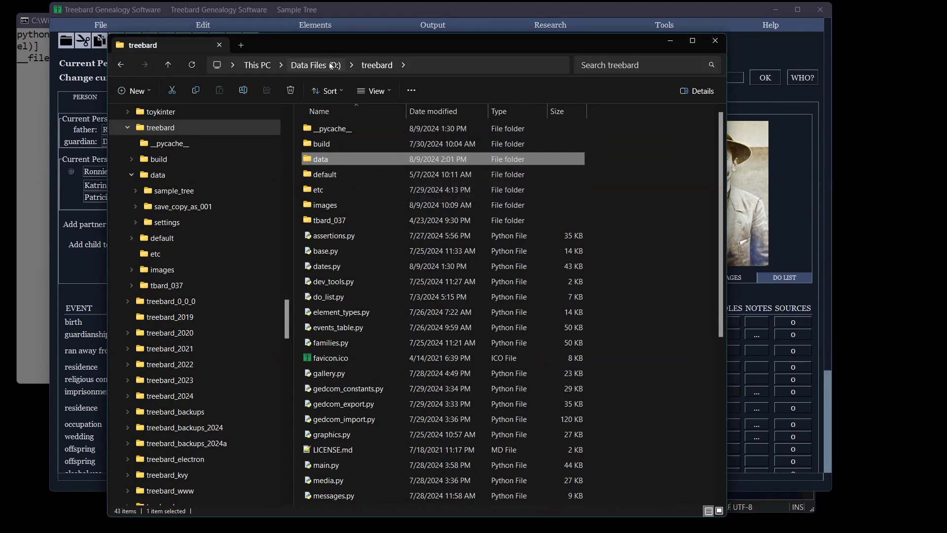
In File Explorer, examine the trash folder within treebard_backups and the contents of its today_016 folder
key(alt+Left)
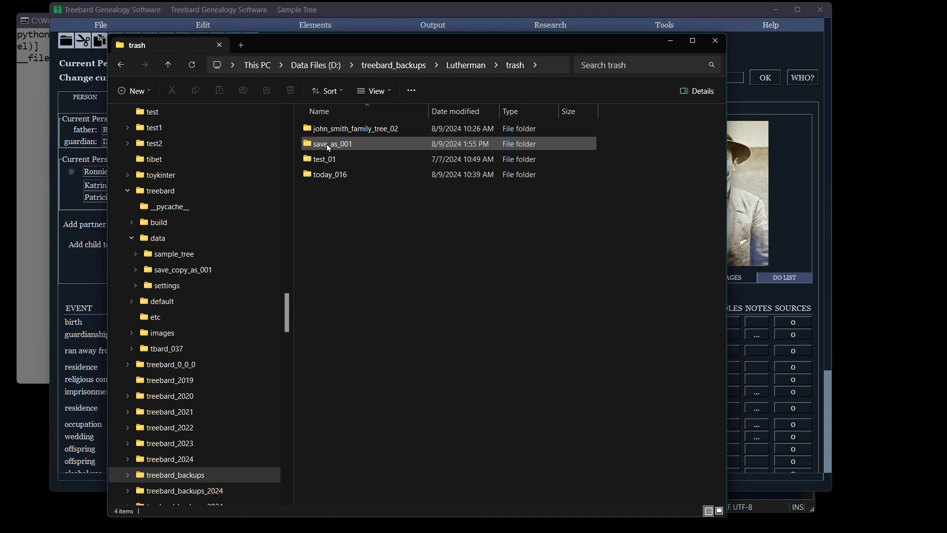
click(325, 174)
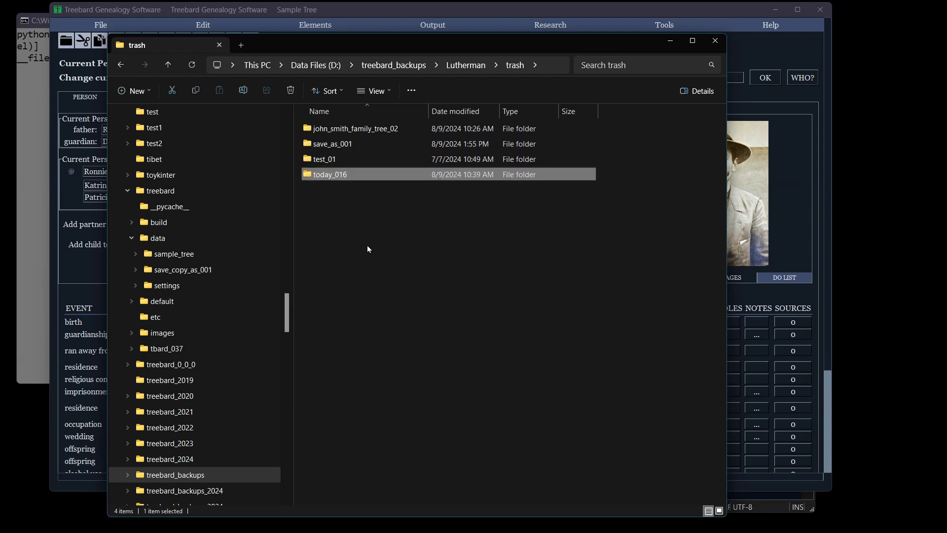
double_click(324, 176)
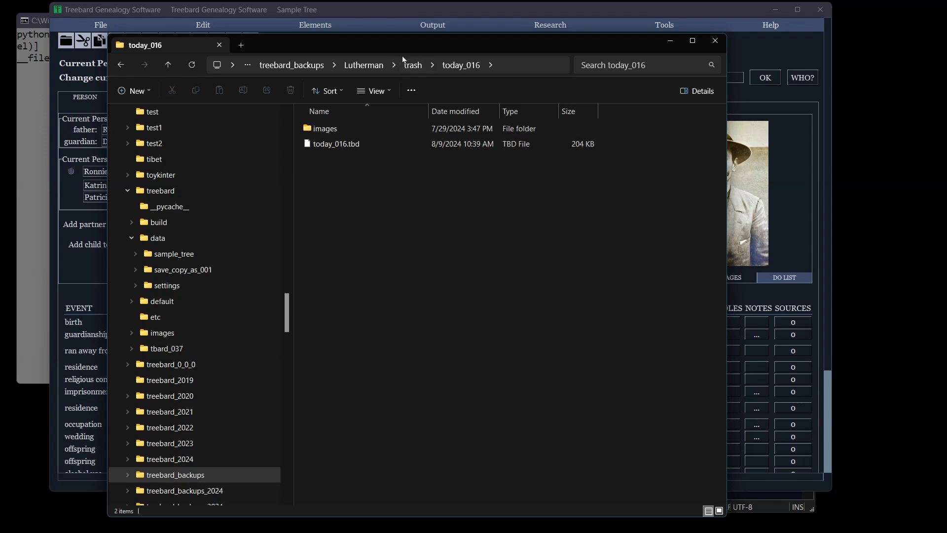
click(410, 65)
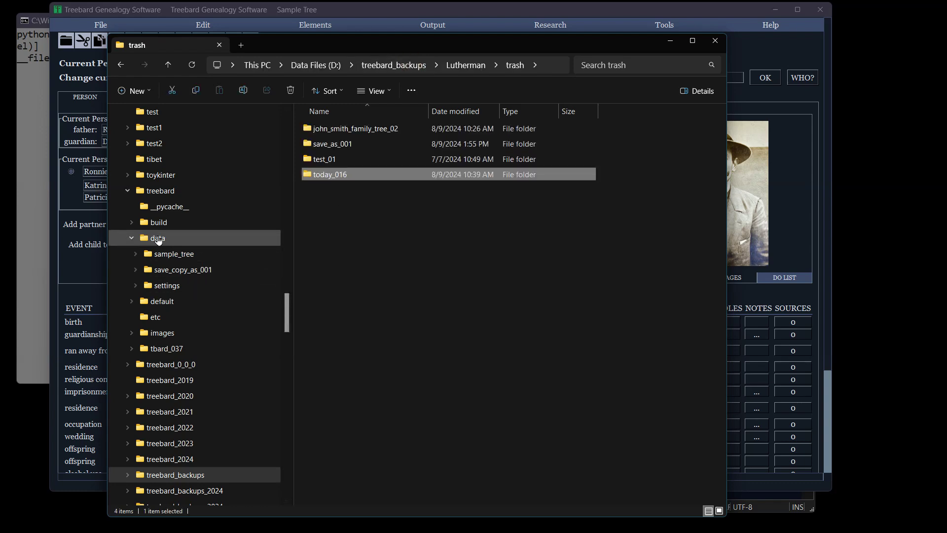
click(326, 143)
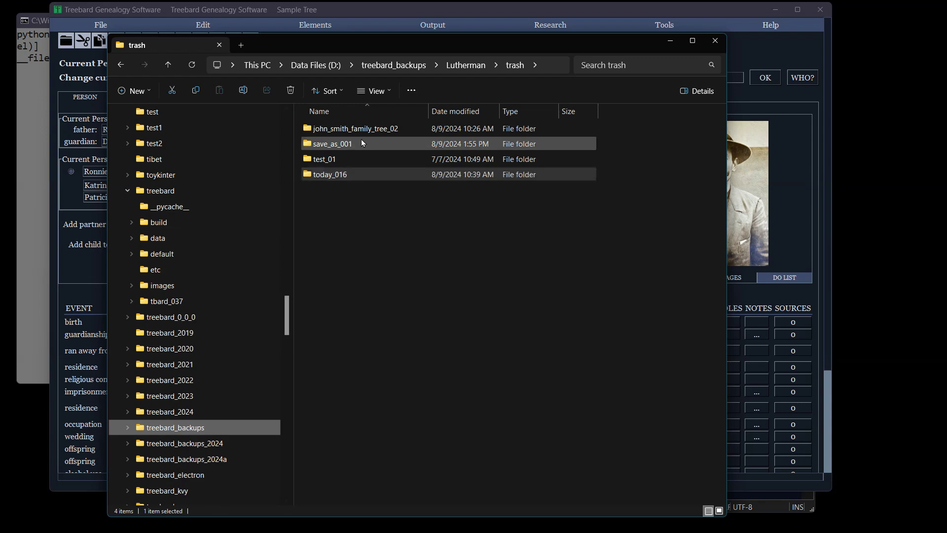
Move the today_016 folder from trash back into treebard's data folder
click(327, 175)
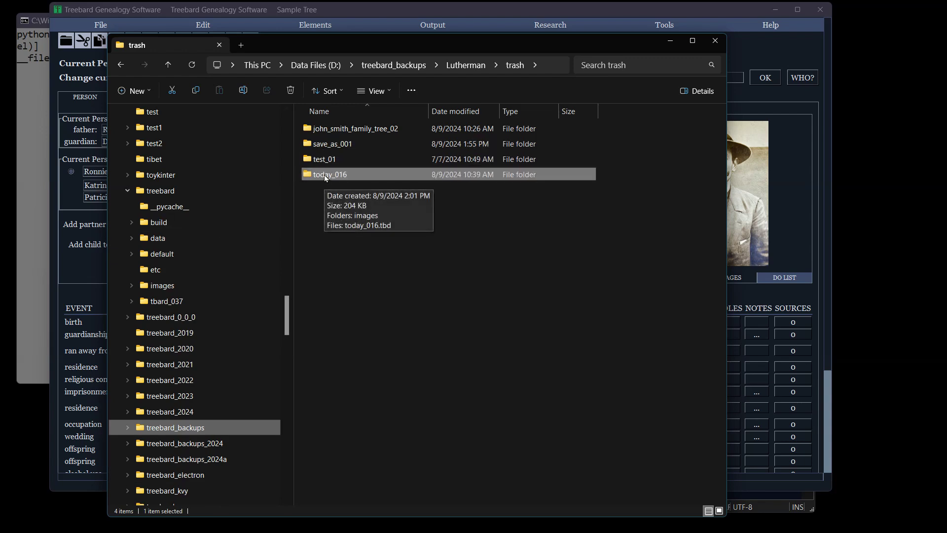
drag(325, 178, 208, 239)
click(150, 240)
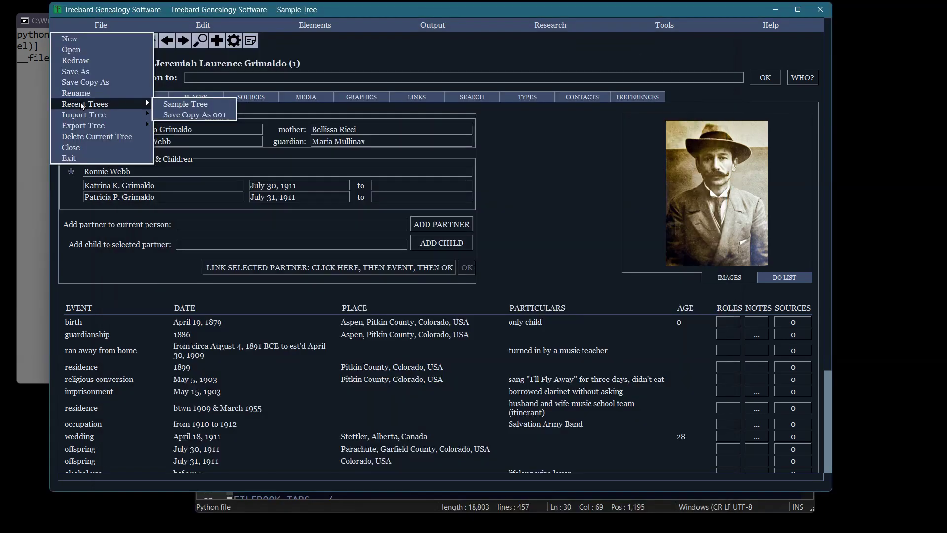
Switch back to Treebard's Sample Tree and check which trees the opening window offers
click(387, 12)
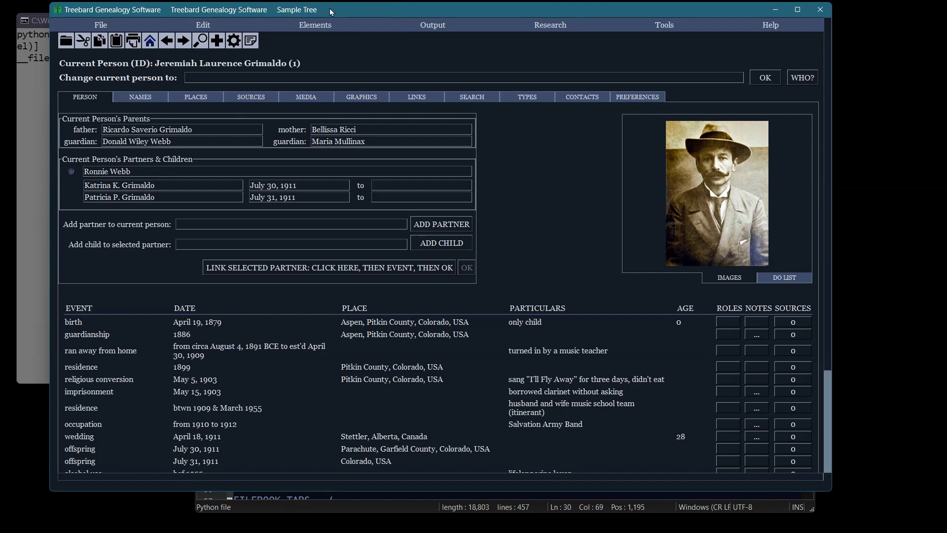
click(100, 24)
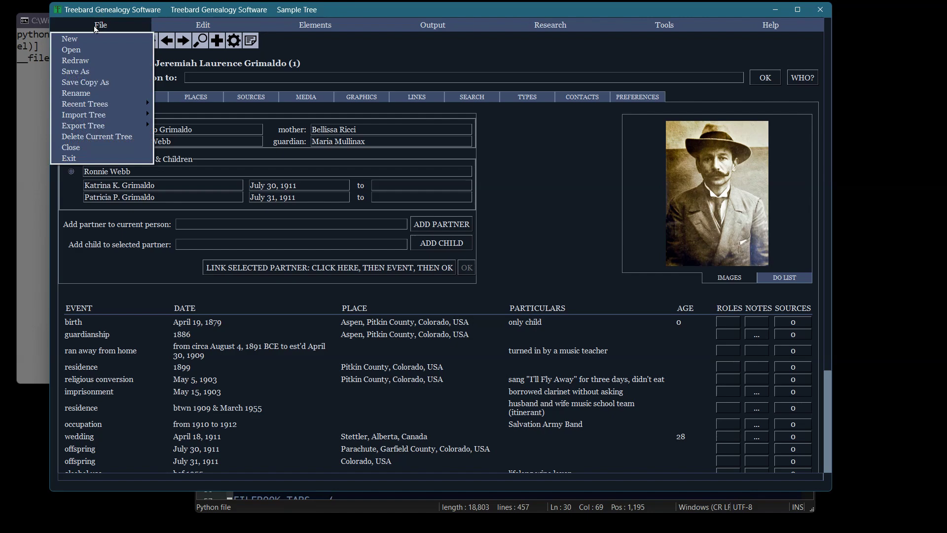
click(80, 51)
click(569, 165)
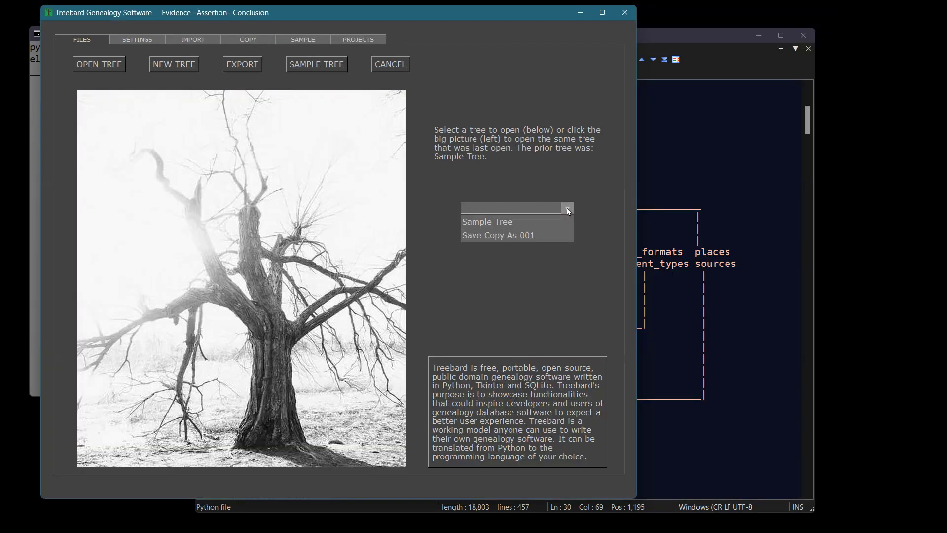
click(567, 208)
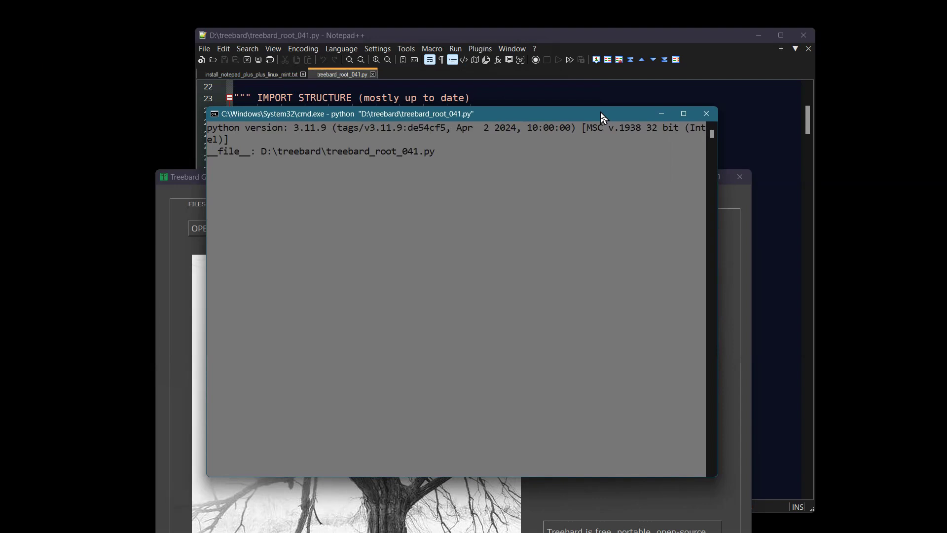
Close the Python console running treebard_root_041.py and bring up the data folder in File Explorer
click(602, 117)
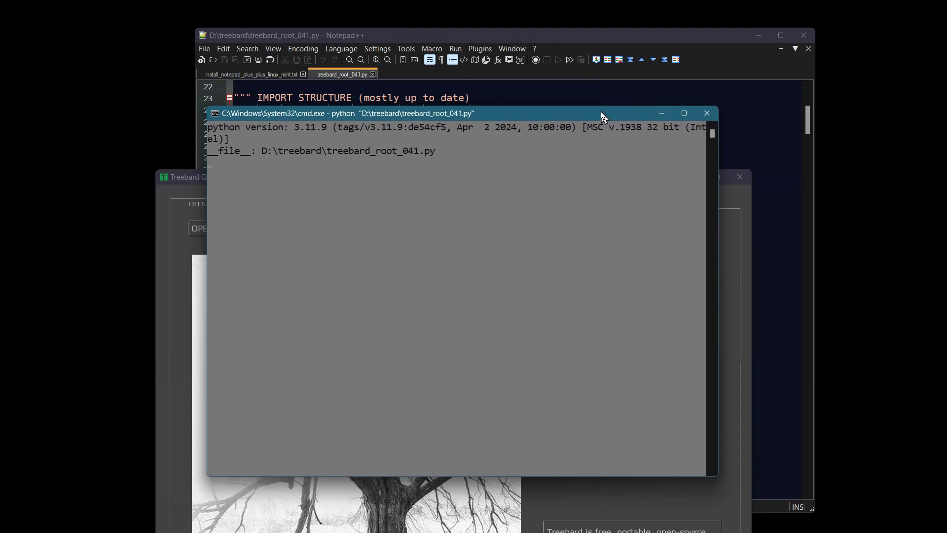
drag(603, 117, 603, 117)
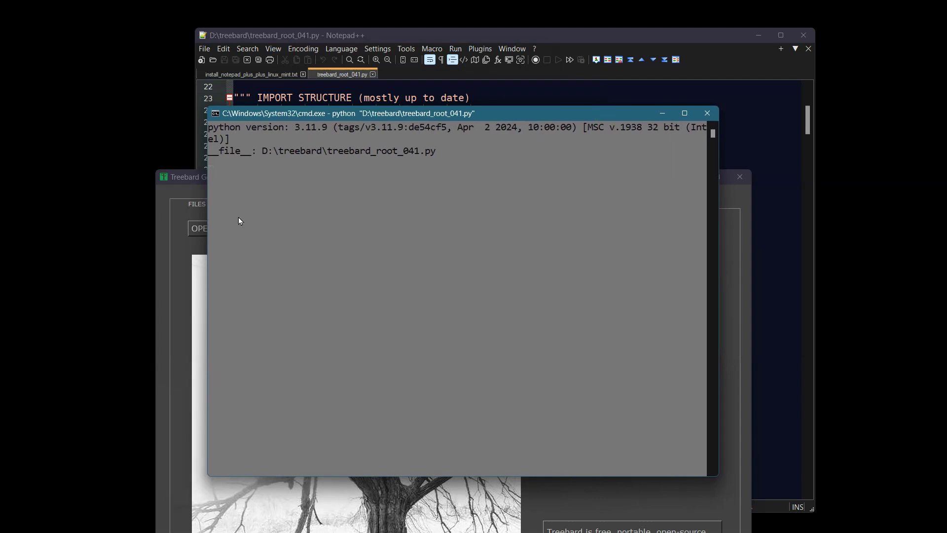
click(711, 116)
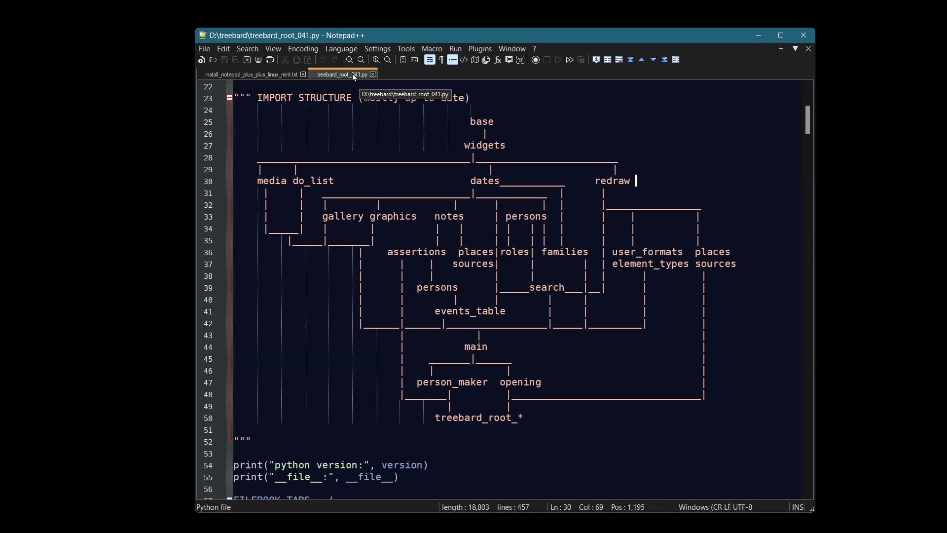
mouse_move(356, 530)
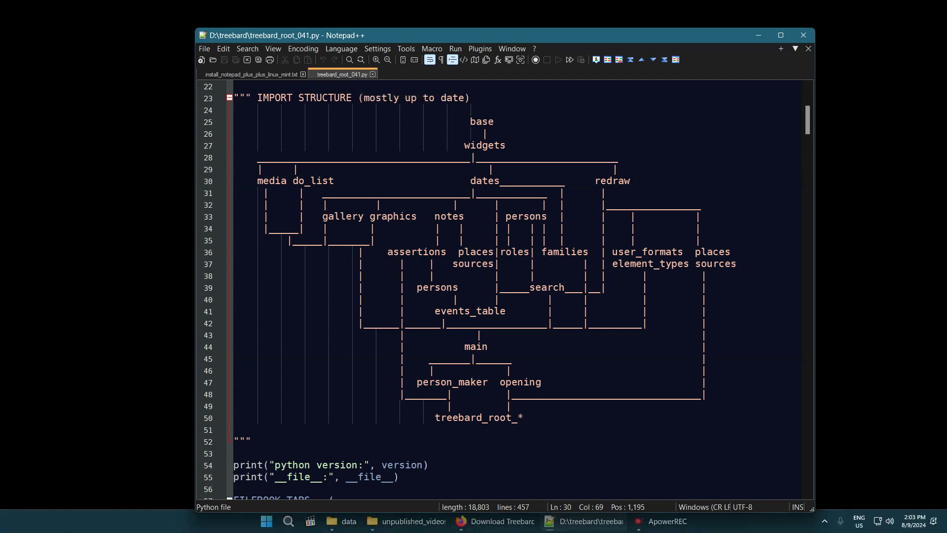
click(345, 521)
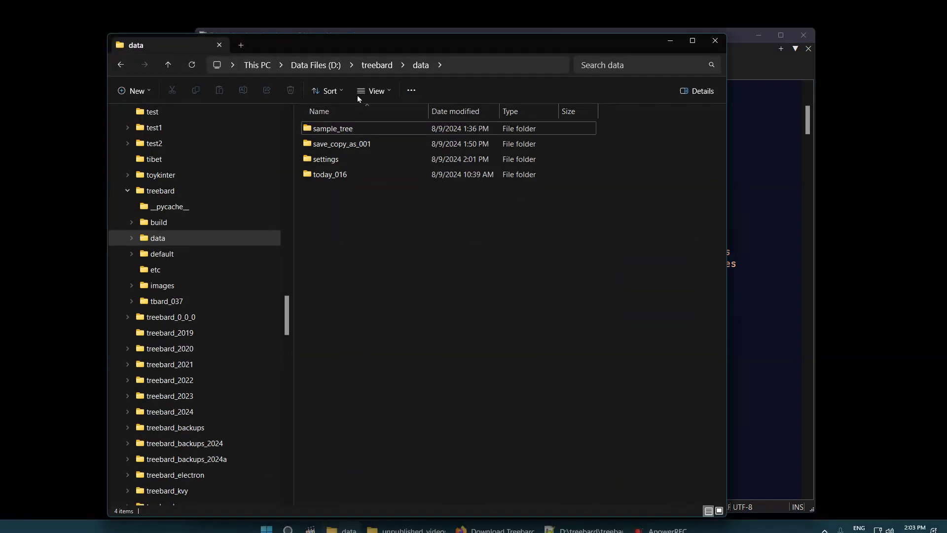
Examine the settings folder inside data, select tbard.db, and switch back to treebard_root_041.py in Notepad++
click(319, 161)
double_click(319, 161)
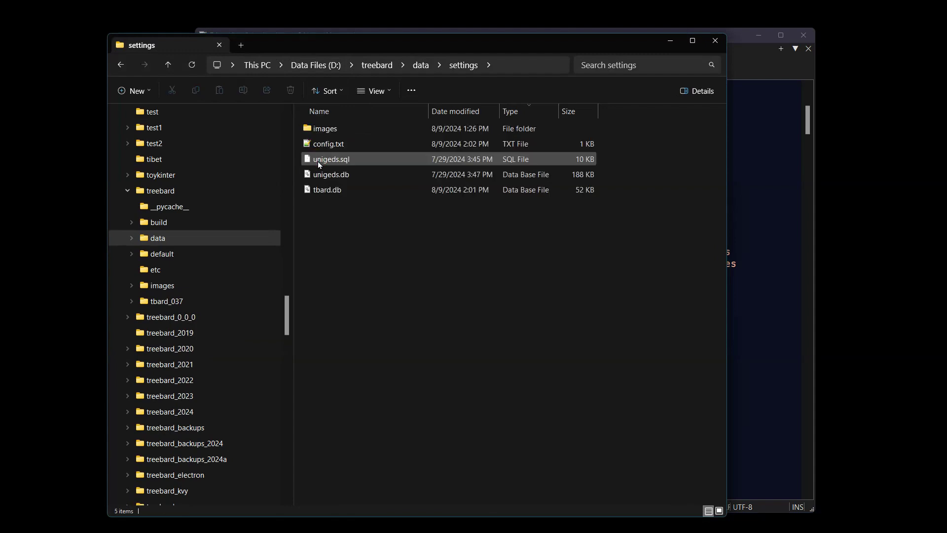
click(320, 190)
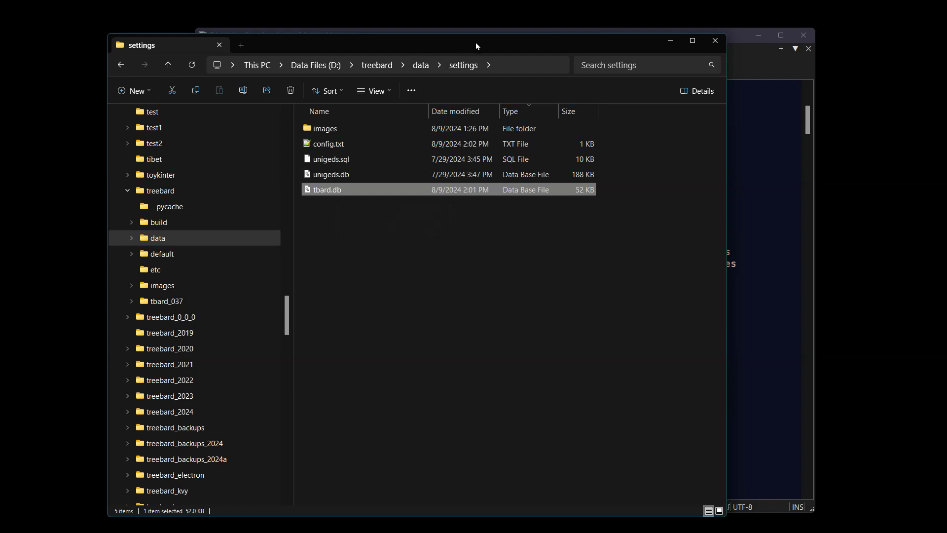
click(807, 120)
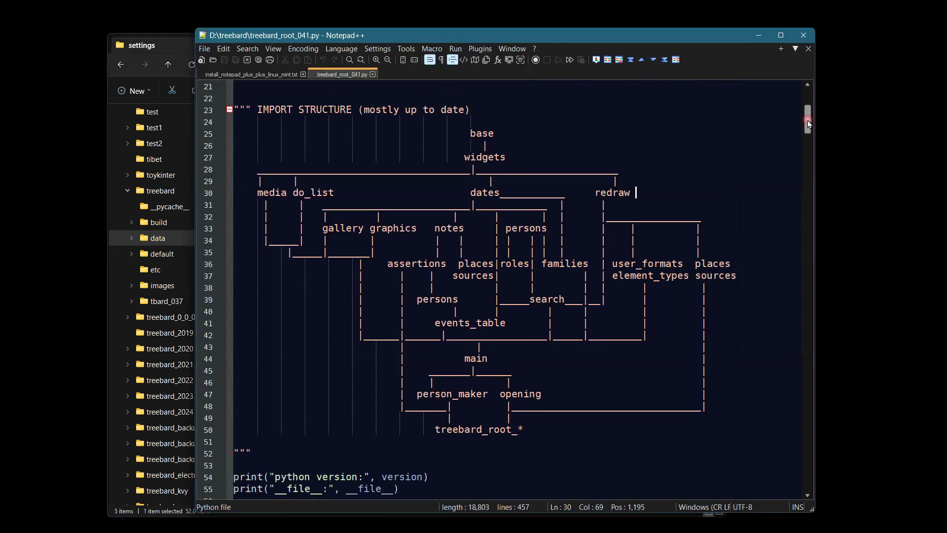
key(alt+Tab)
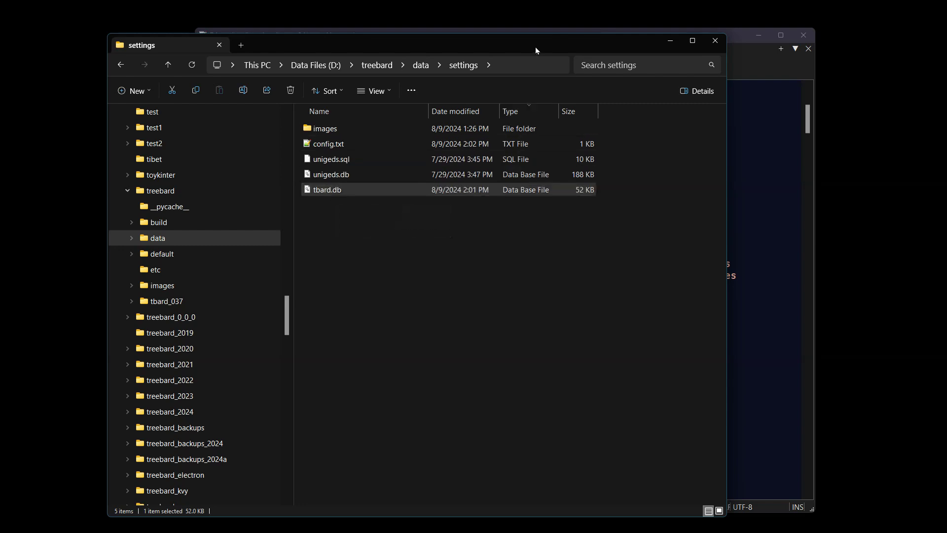
click(810, 126)
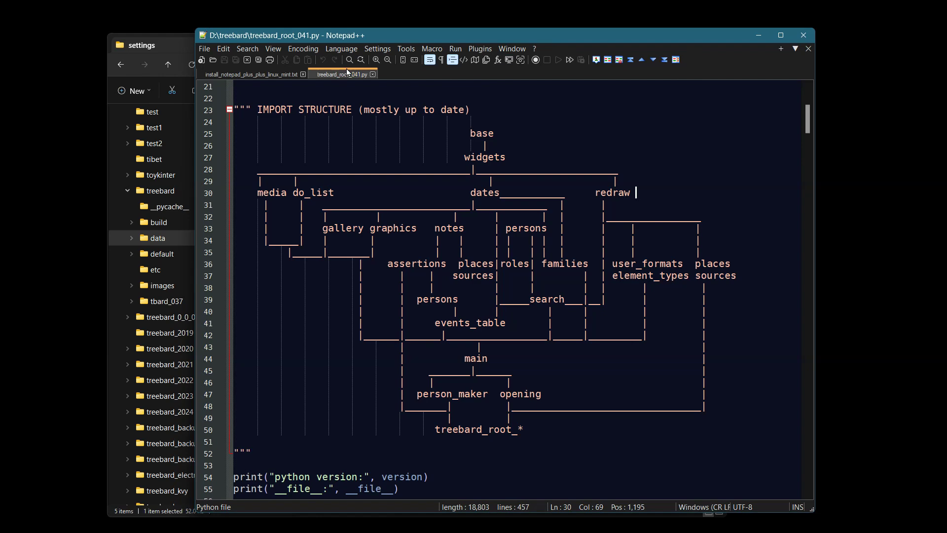
Run treebard_root_041.py, test closing Sample Tree, and reopen it as the prior tree from the opening window
key(ctrl+F5)
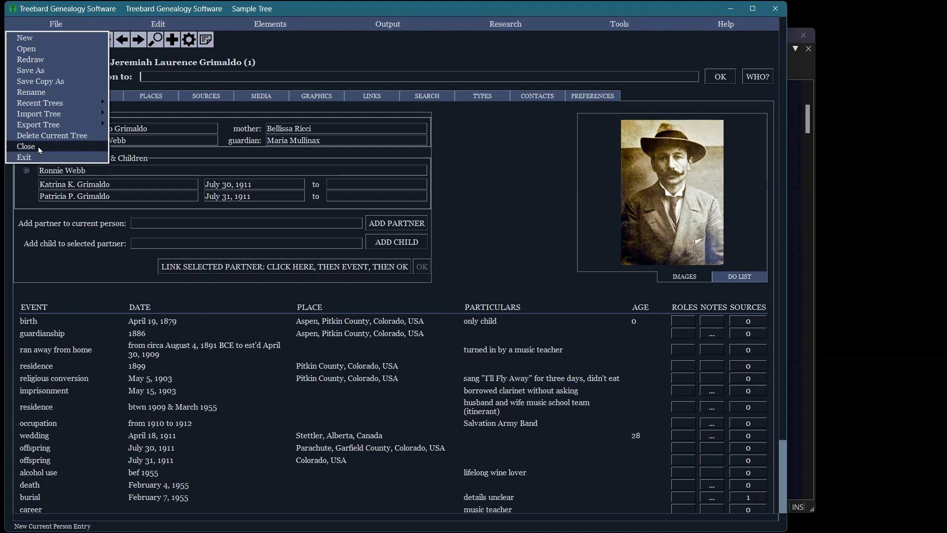
click(37, 146)
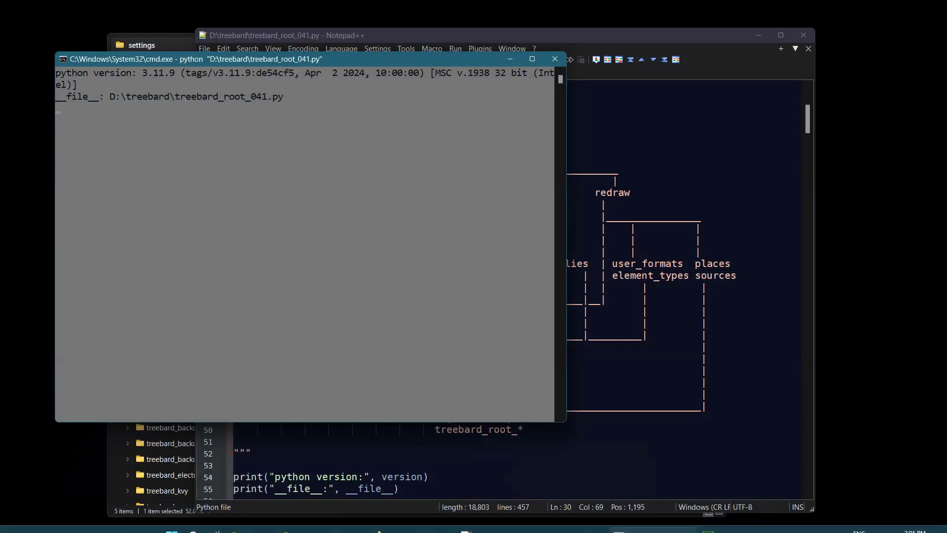
click(706, 521)
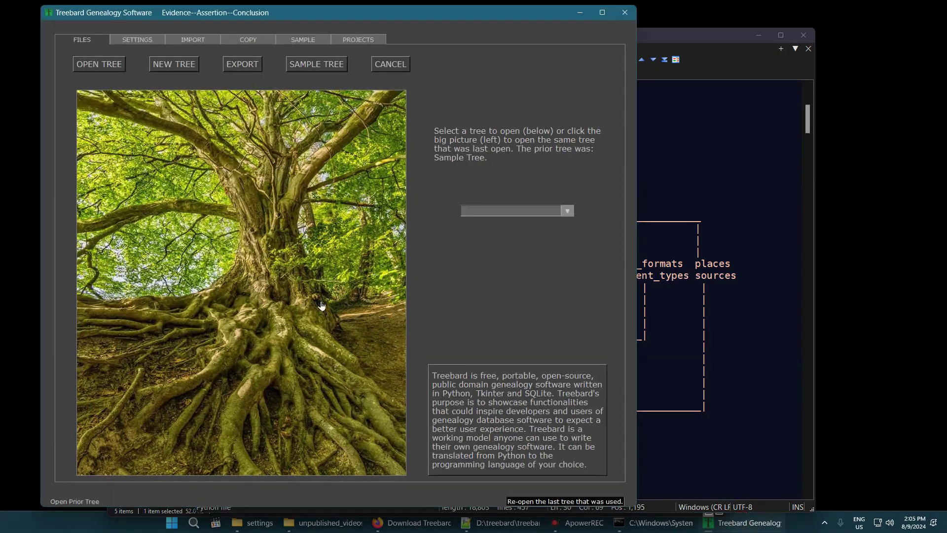
click(264, 226)
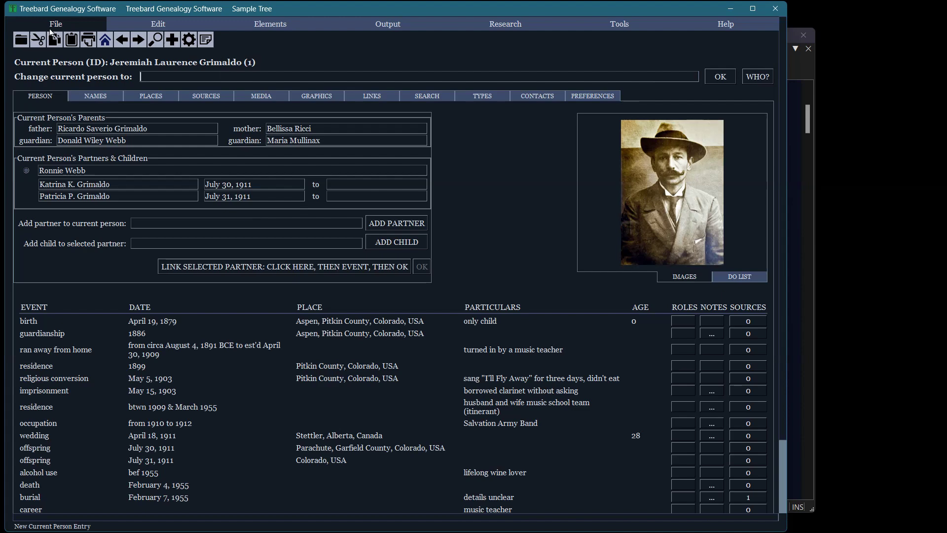
Test the Exit command in Treebard and close the leftover console window
click(55, 24)
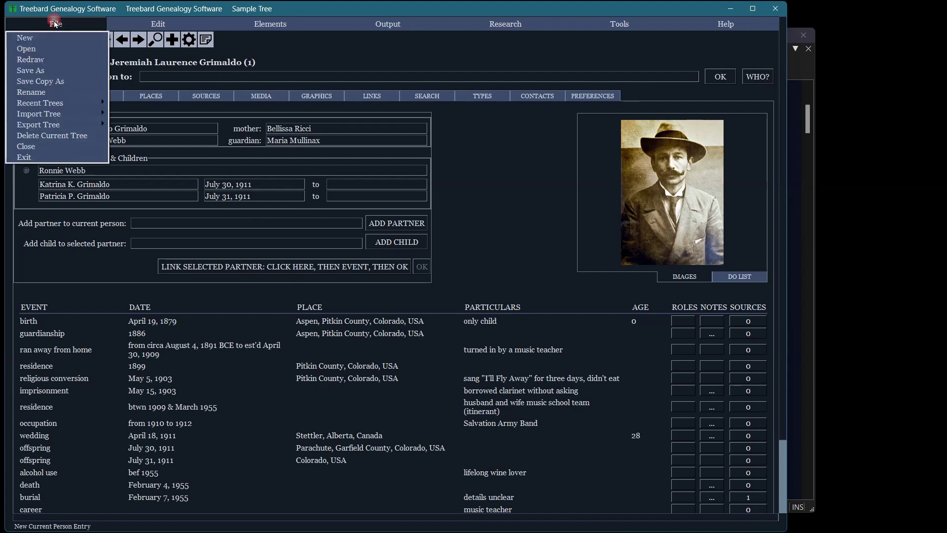
click(26, 157)
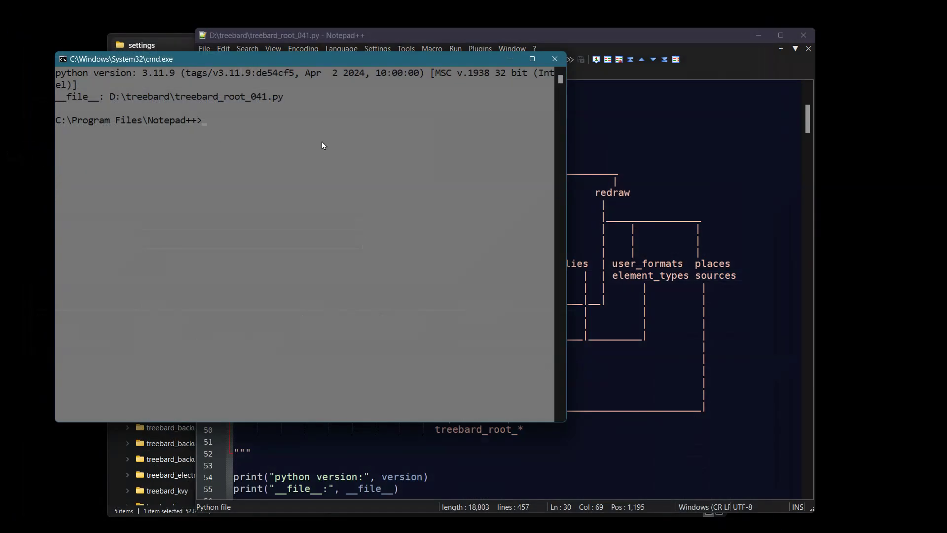
click(555, 59)
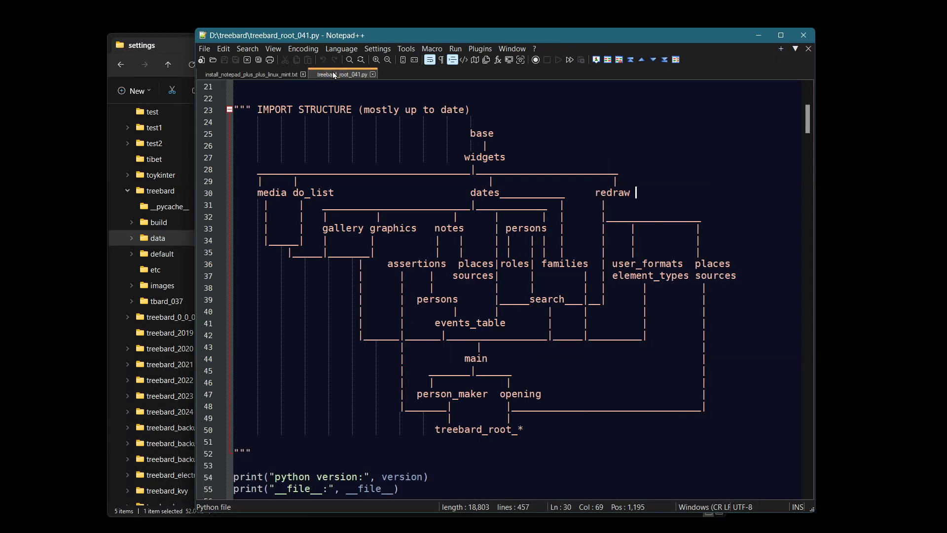
Relaunch Treebard from treebard_root_041.py with Sample Tree and look over the available Edit and Elements commands
key(F5)
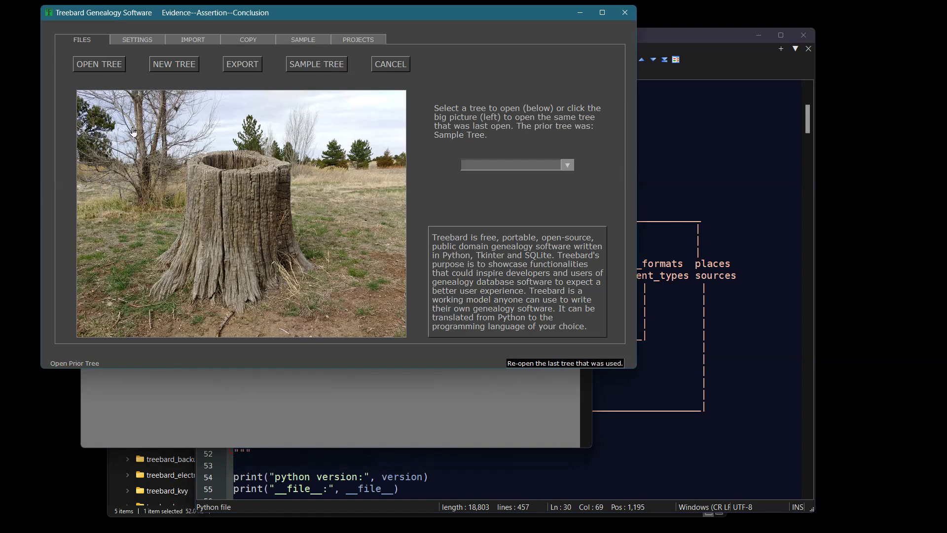
click(252, 197)
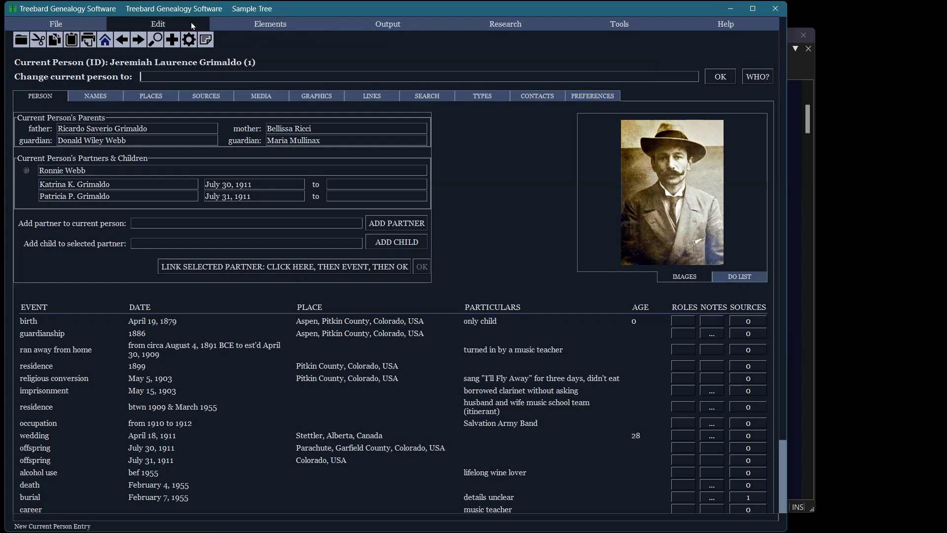
click(154, 25)
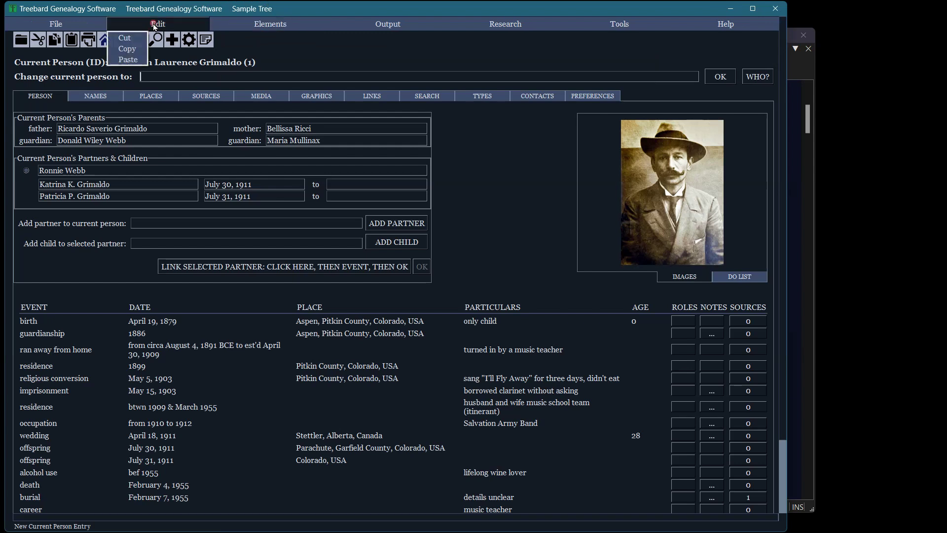
click(278, 23)
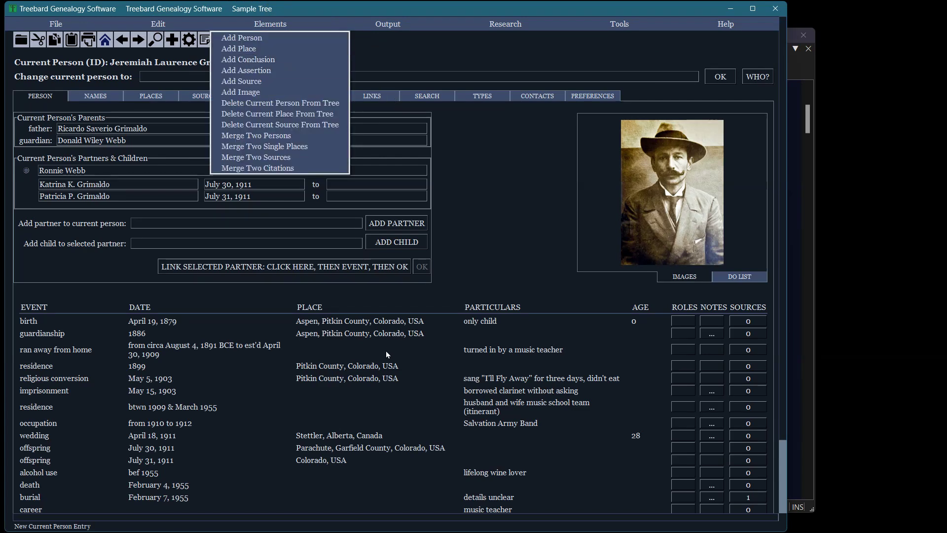
click(408, 10)
scroll(345, 296, down, 3)
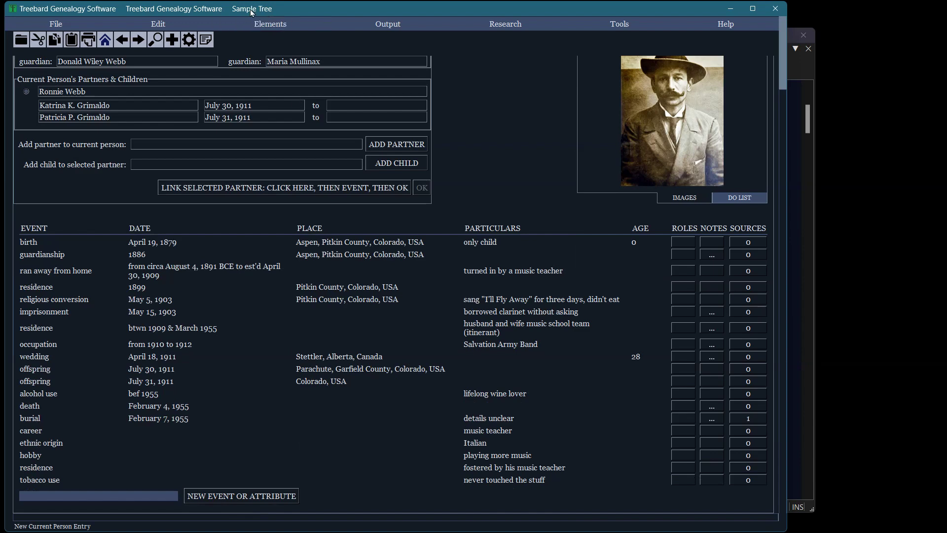
scroll(528, 267, up, 3)
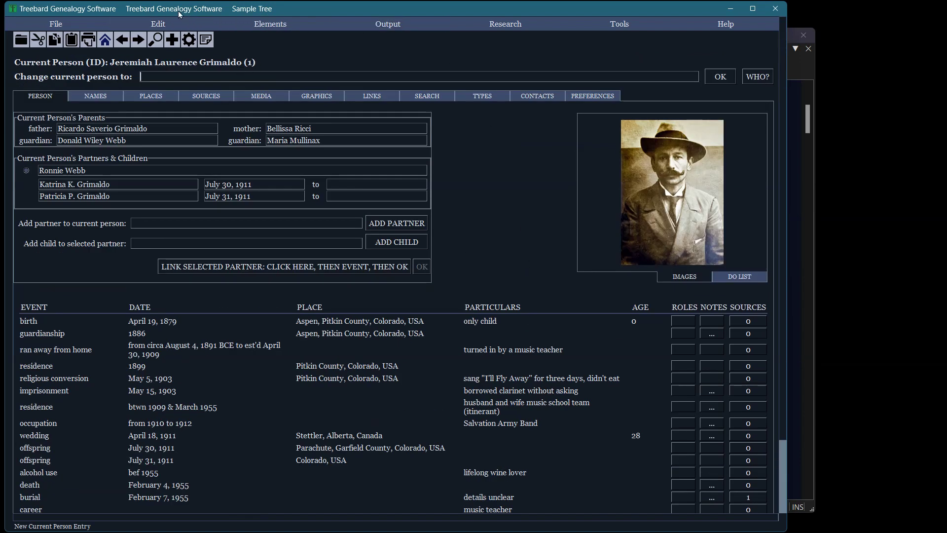
Try the Add Assertion command, view the linked assertions form for the birth event's sources, and close it
click(269, 27)
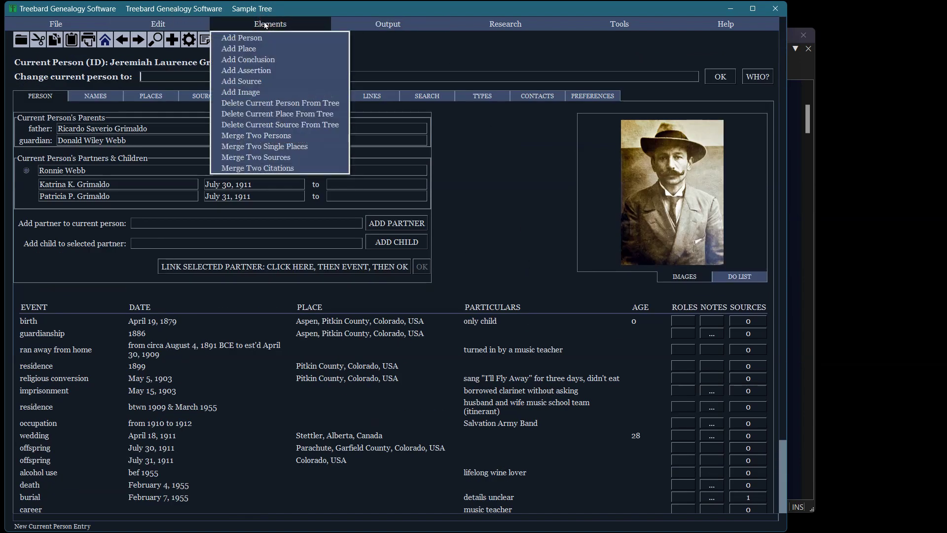
click(264, 72)
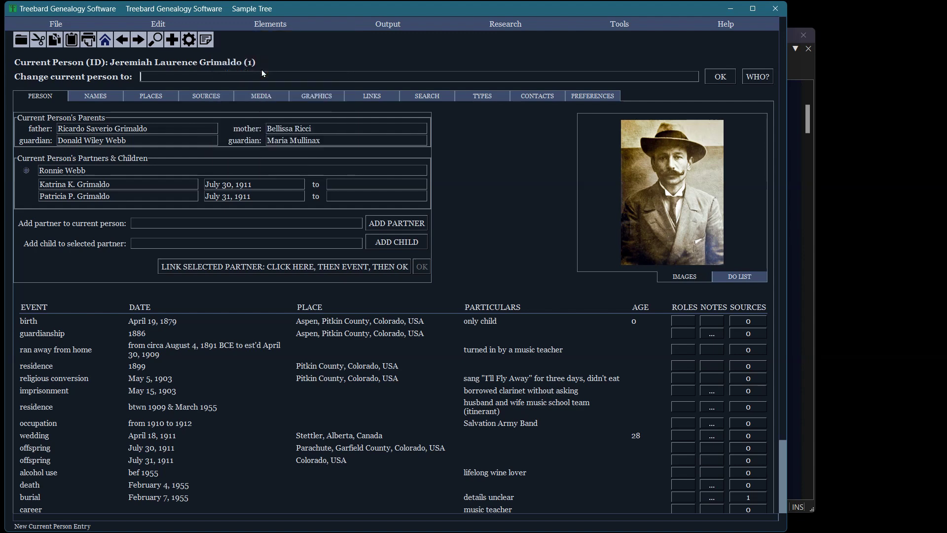
click(749, 322)
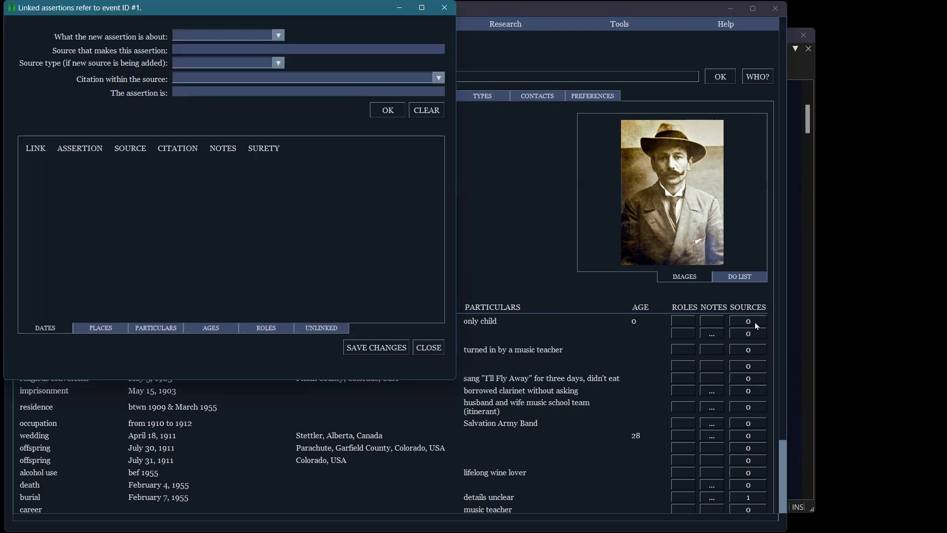
click(427, 348)
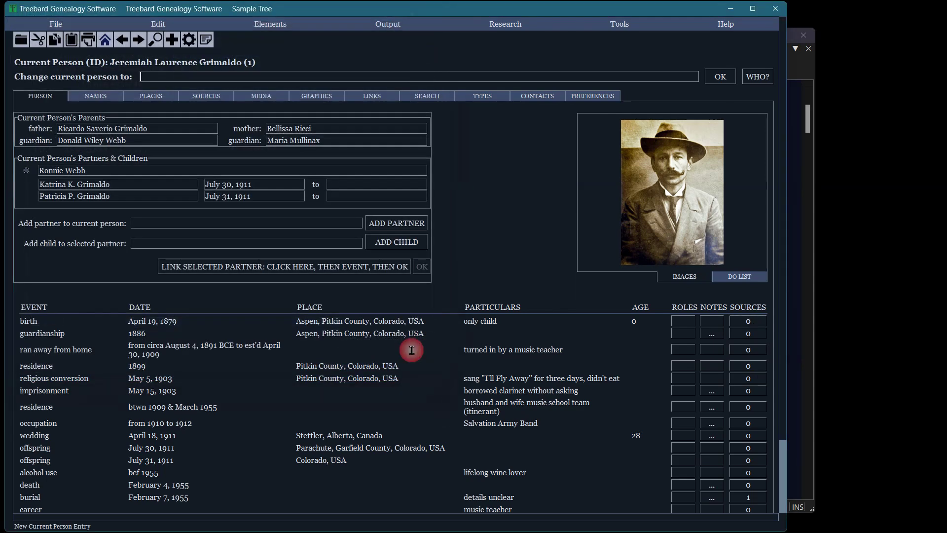
Locate the Add Source command and show the Sources page with its form for creating a new source
click(267, 23)
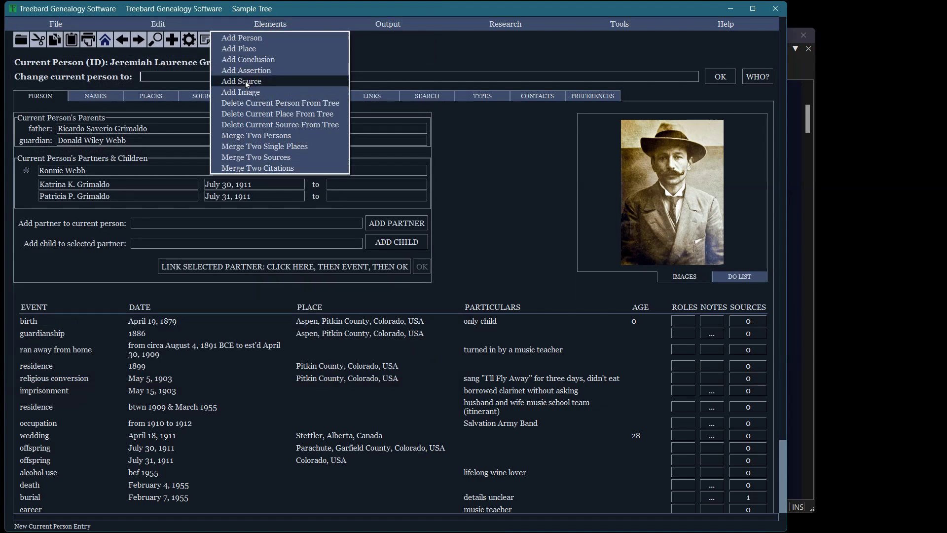
click(283, 10)
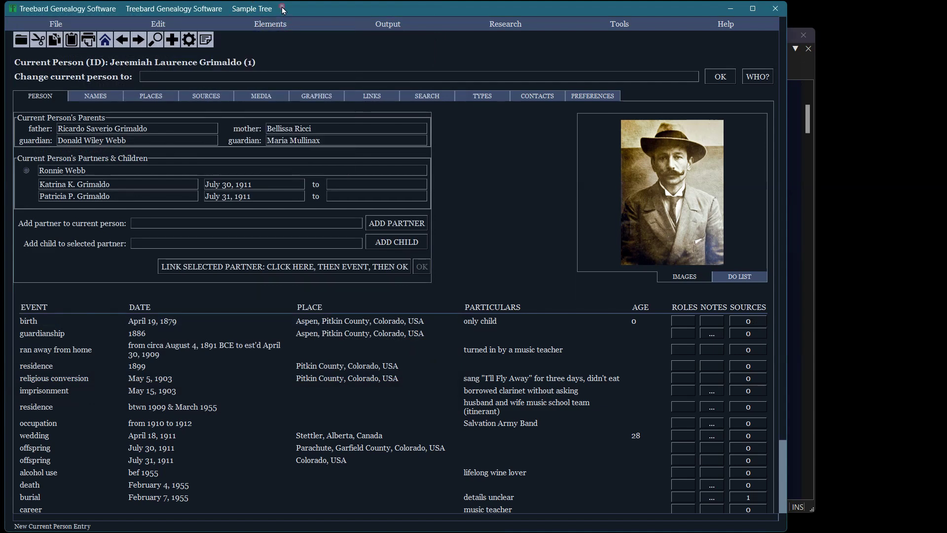
click(203, 93)
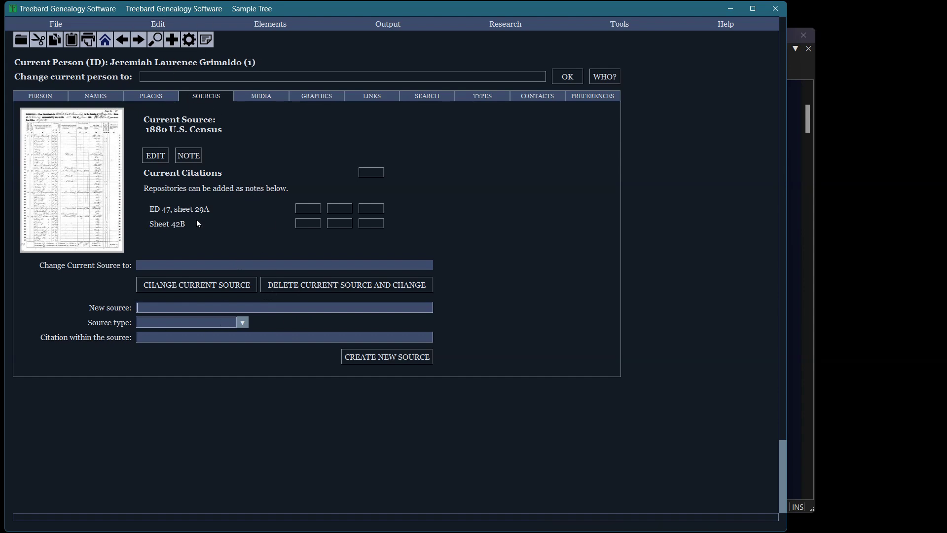
Show the Media page for adding images to the tree, and check the remaining Elements commands for deleting elements
click(284, 23)
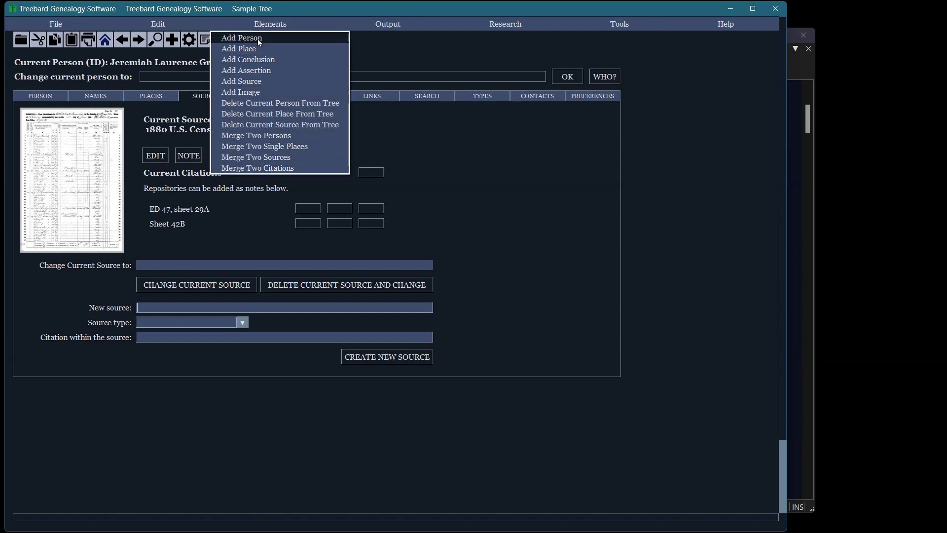
click(297, 9)
click(261, 97)
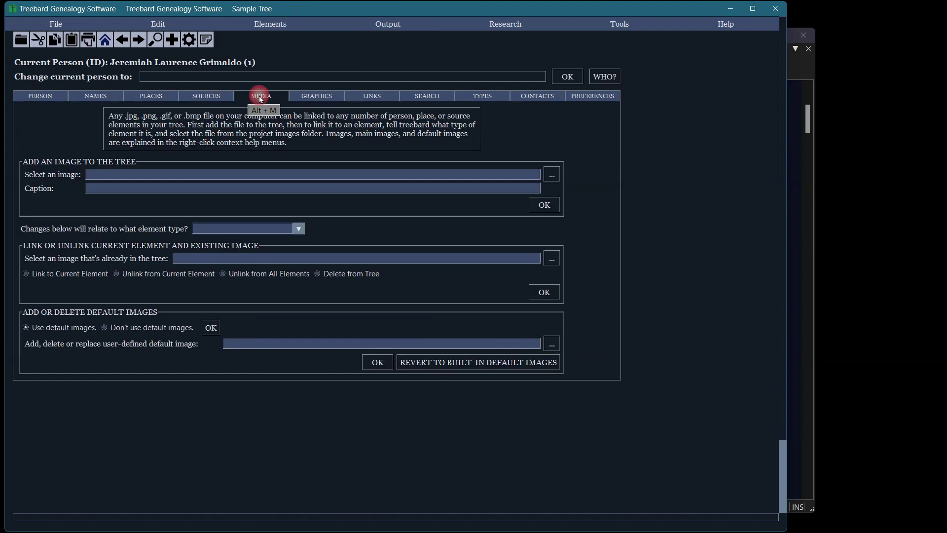
click(247, 25)
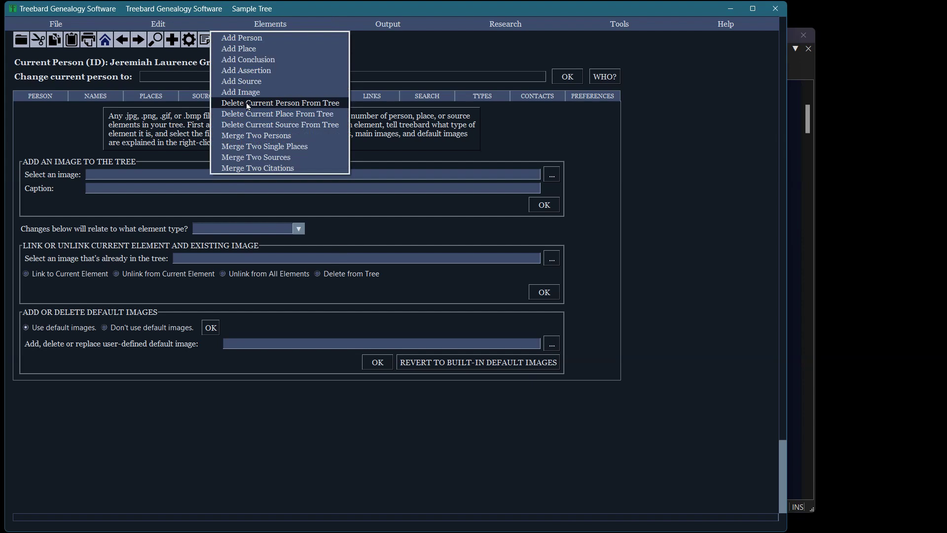
click(239, 19)
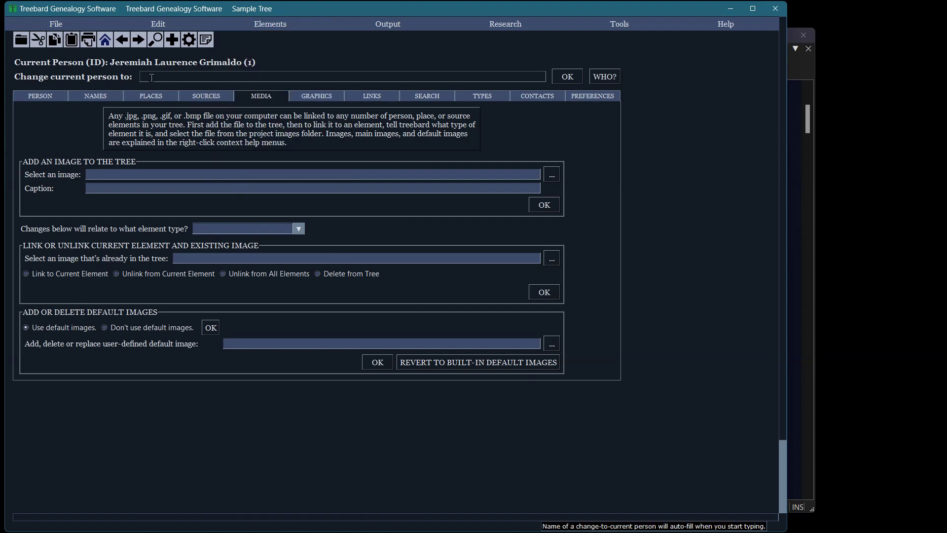
Follow the current person's partner to her first foster father and his last-listed child, and delete that child from the tree
click(37, 96)
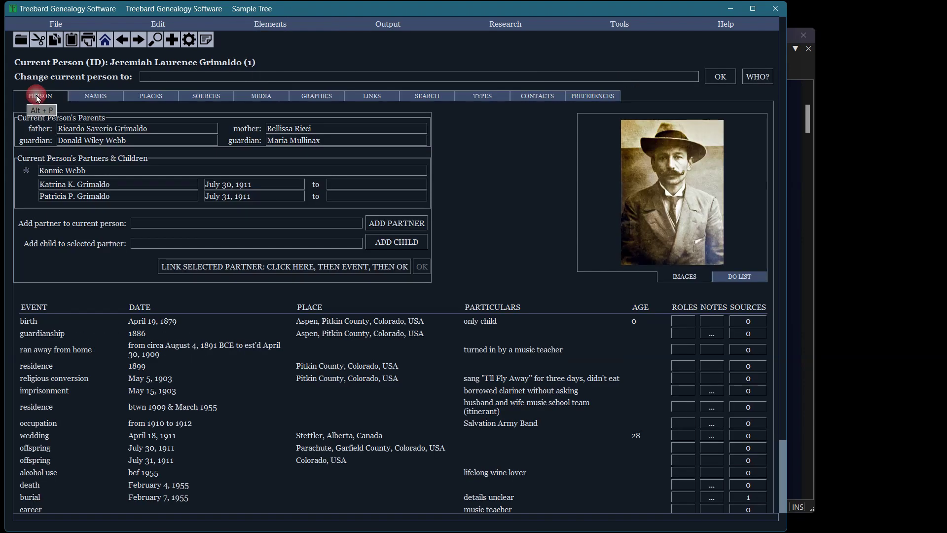
click(73, 172)
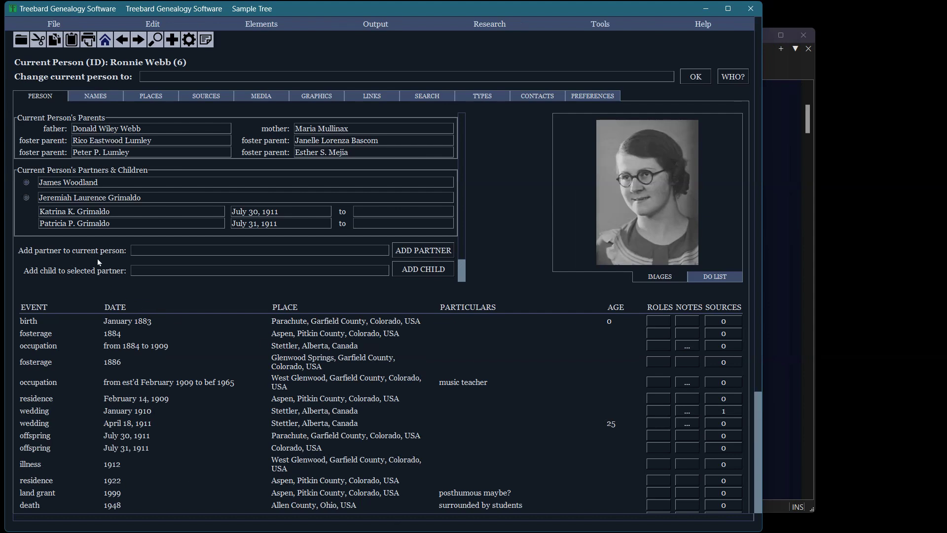
click(144, 141)
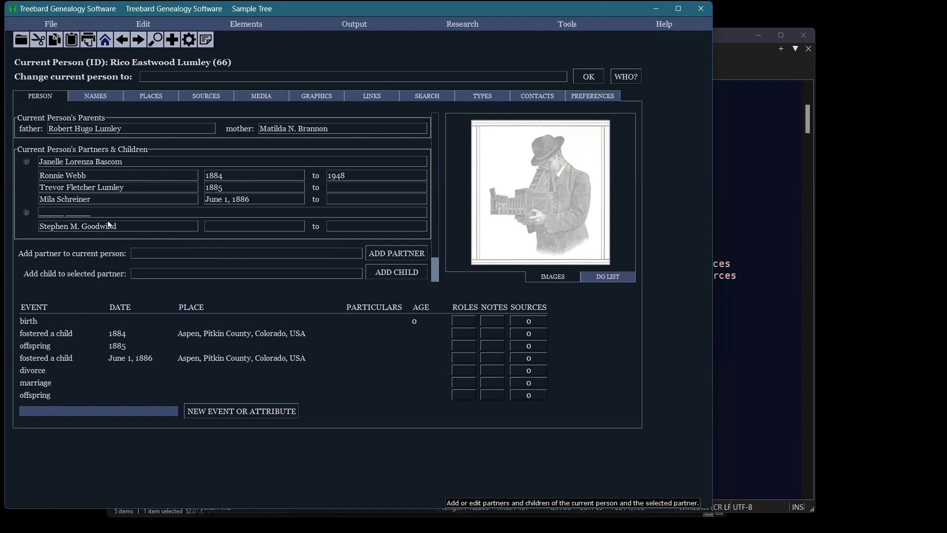
click(108, 225)
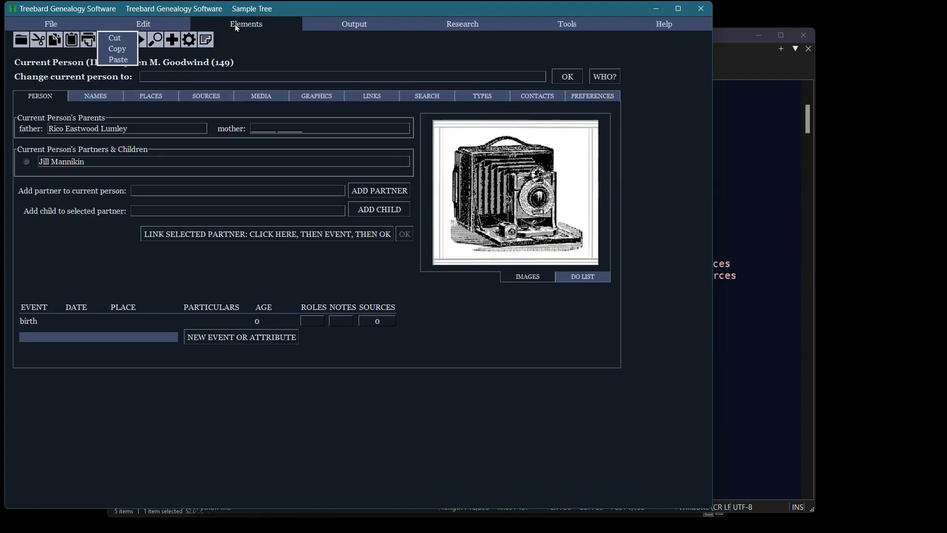
mouse_move(242, 23)
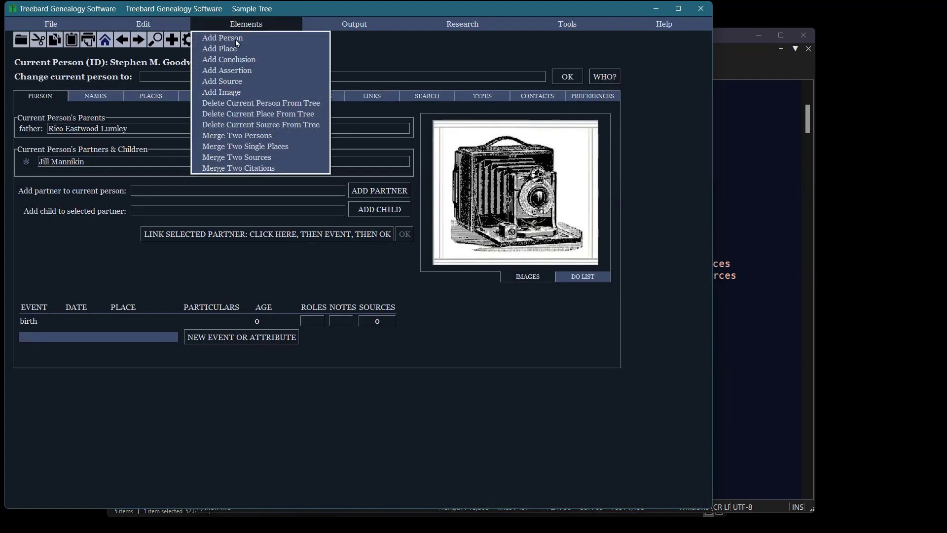
click(249, 103)
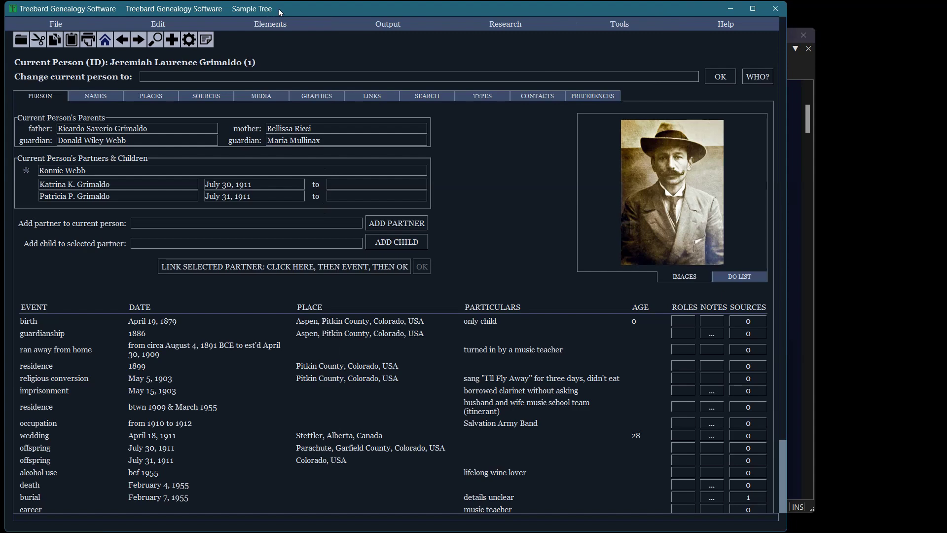
Check the Elements commands for deleting places and sources, and show the Places page for the current place
drag(280, 9, 342, 13)
click(342, 28)
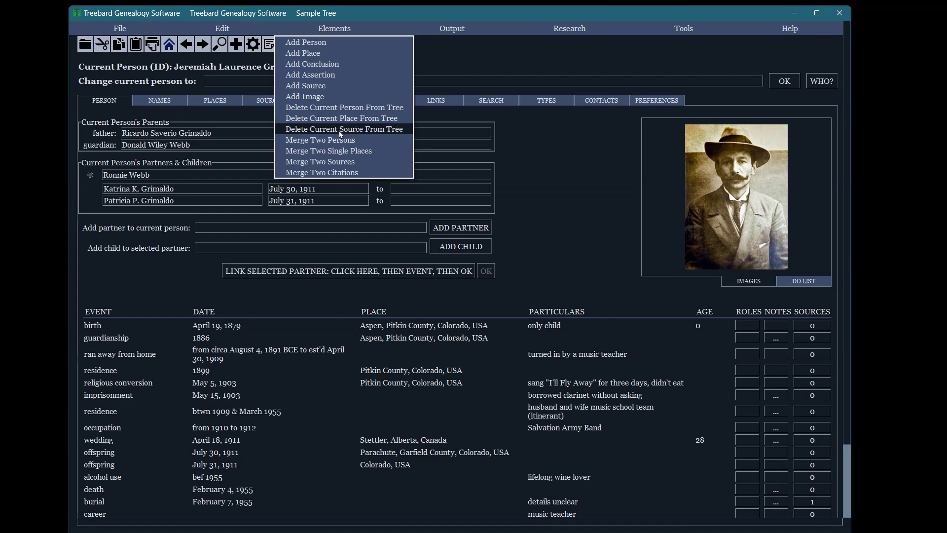
click(347, 15)
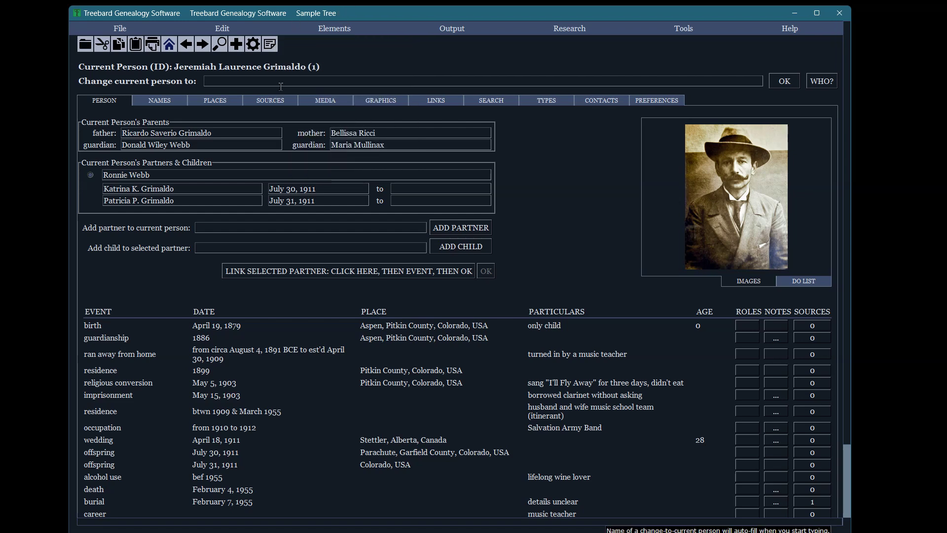
click(215, 100)
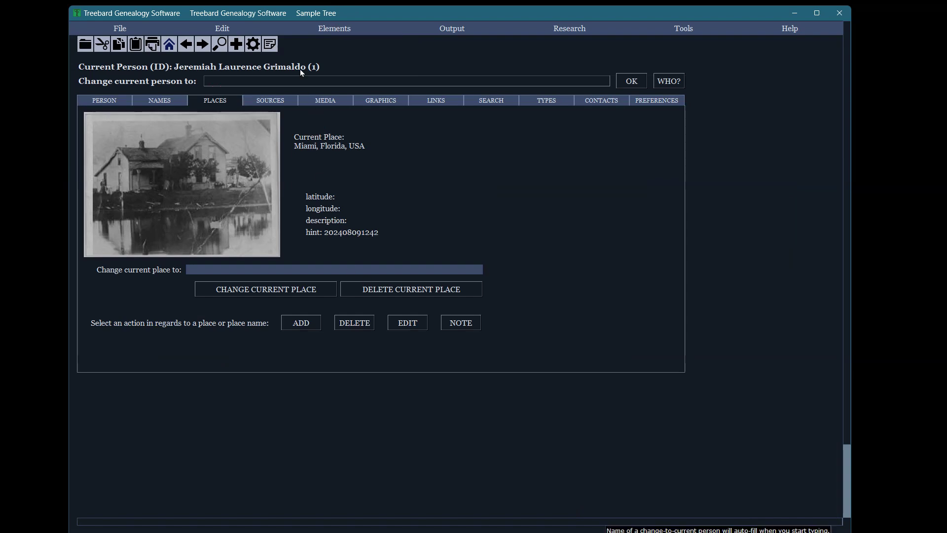
Arrange the Treebard window and the Python console side by side so the console's printed output can be read
click(346, 40)
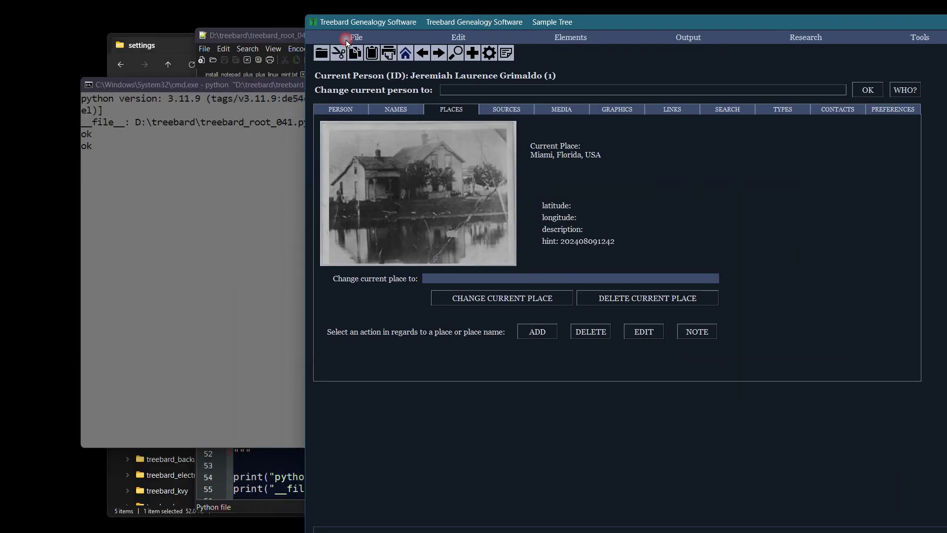
drag(253, 88, 173, 84)
click(81, 150)
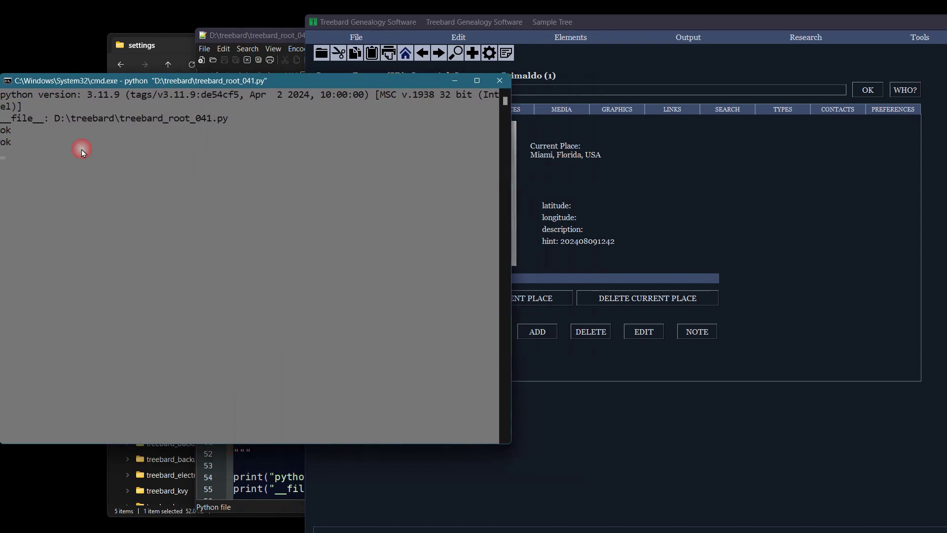
drag(98, 82, 115, 81)
click(21, 150)
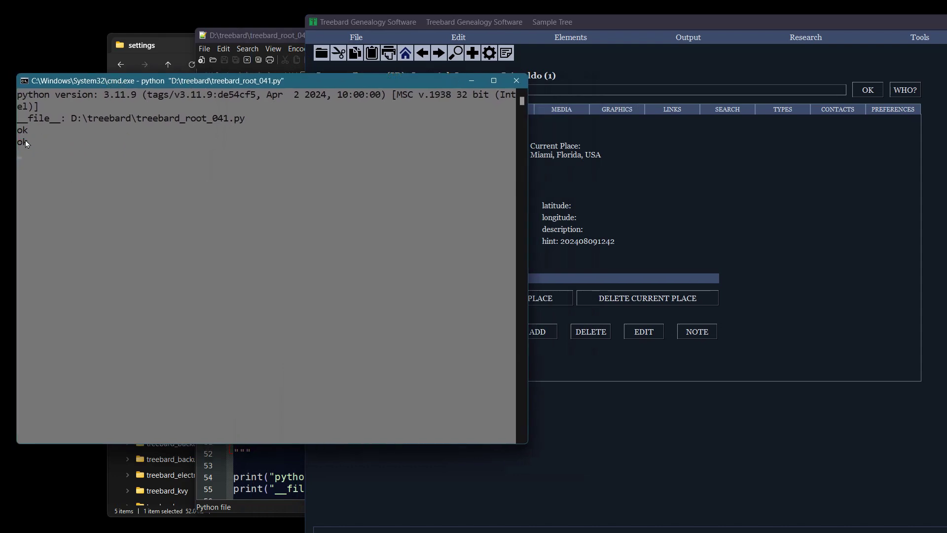
Try the Delete Current Place From Tree command and check the Elements commands for merging persons, places, sources and citations
click(575, 38)
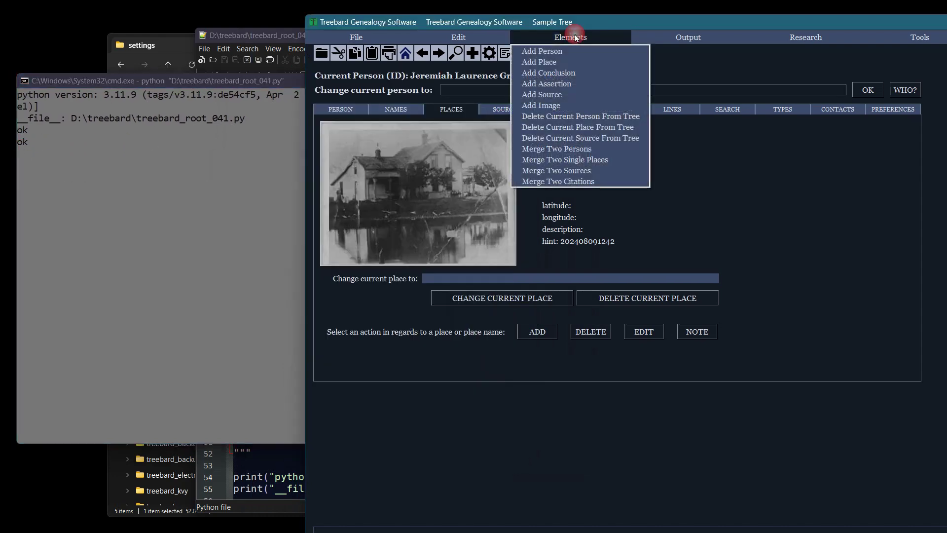
click(567, 126)
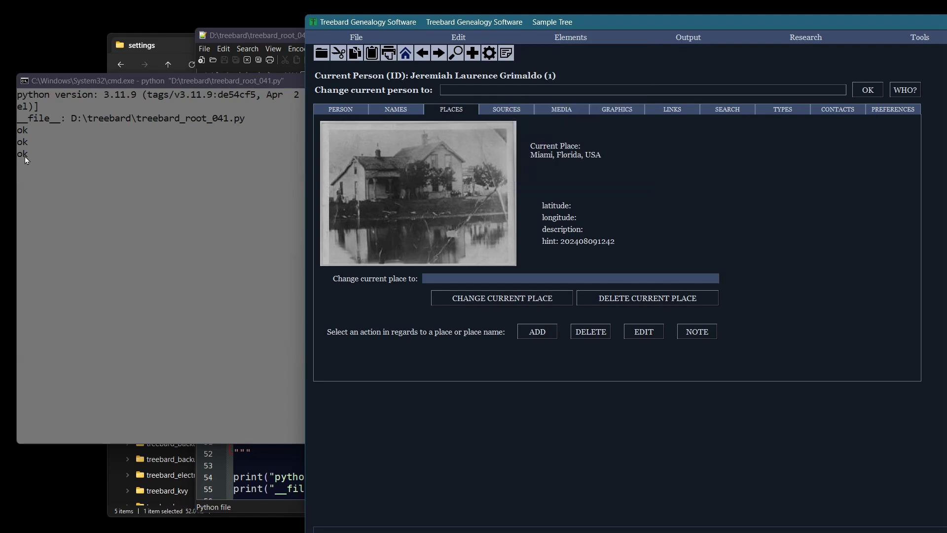
click(577, 37)
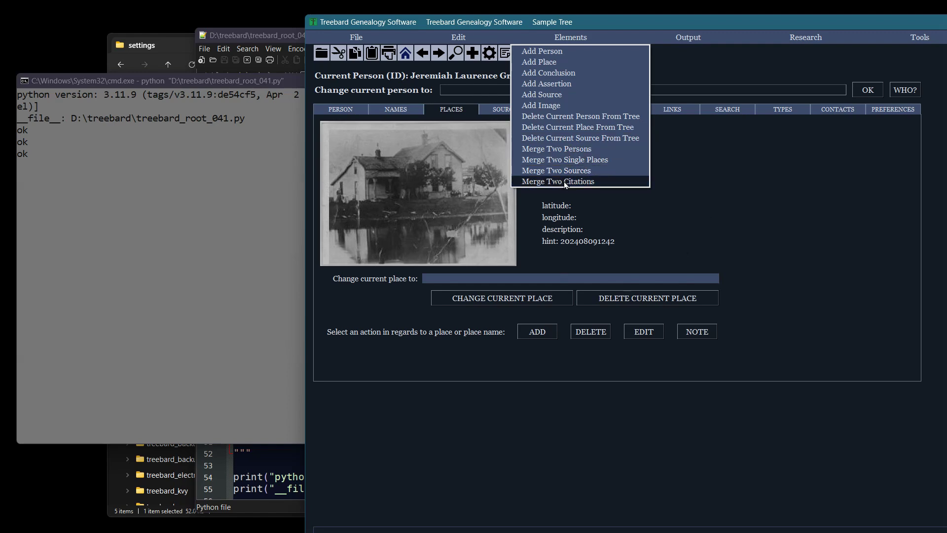
Check the Charts and Reports output commands and try the Do List research command
click(693, 38)
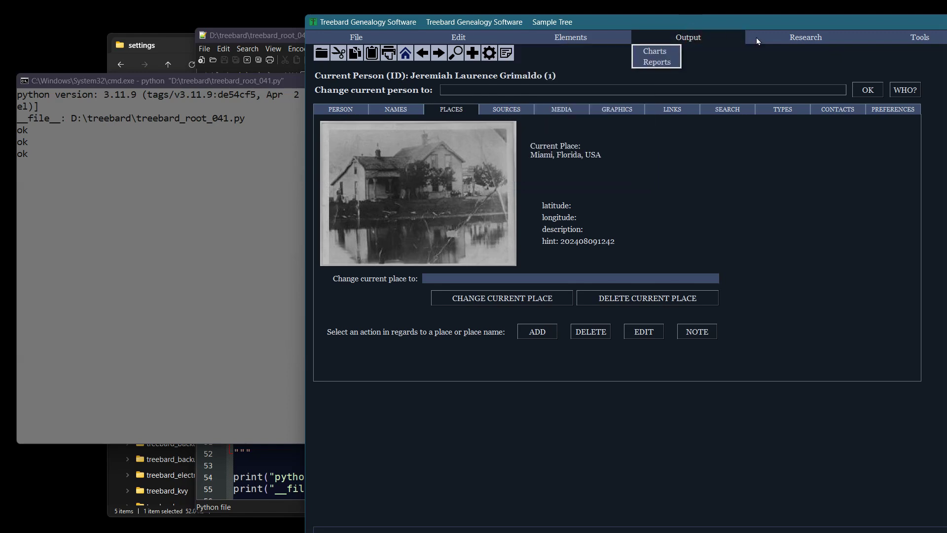
click(807, 39)
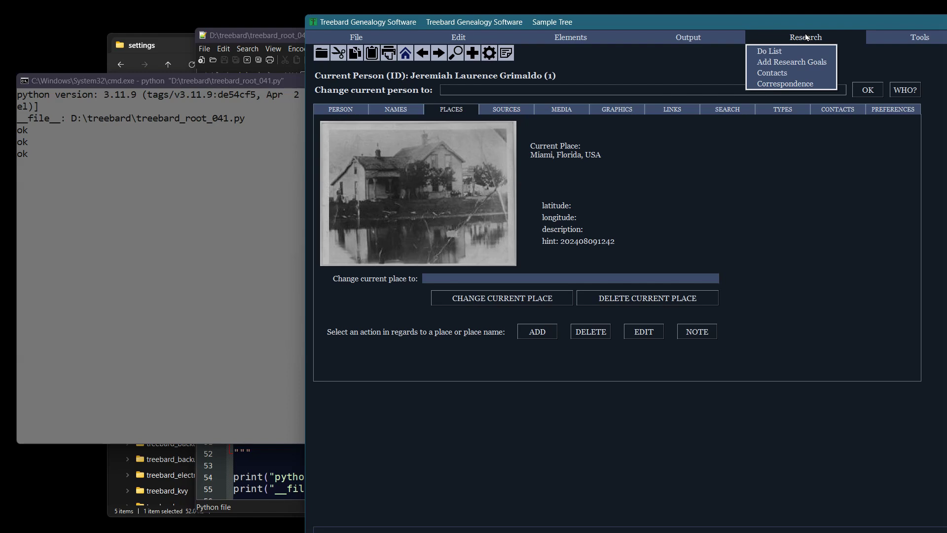
click(775, 52)
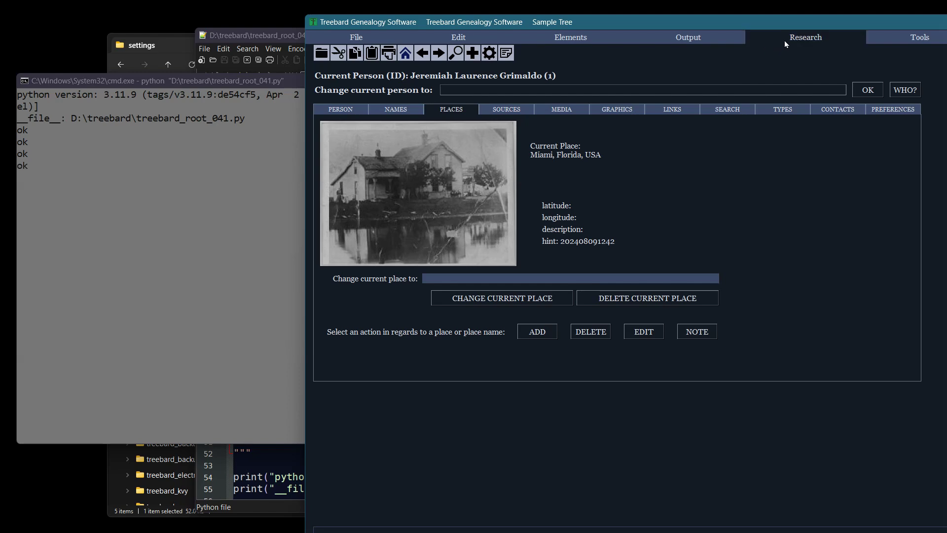
Check the remaining Research commands for goals, contacts and correspondence, and show the Contacts page
click(785, 39)
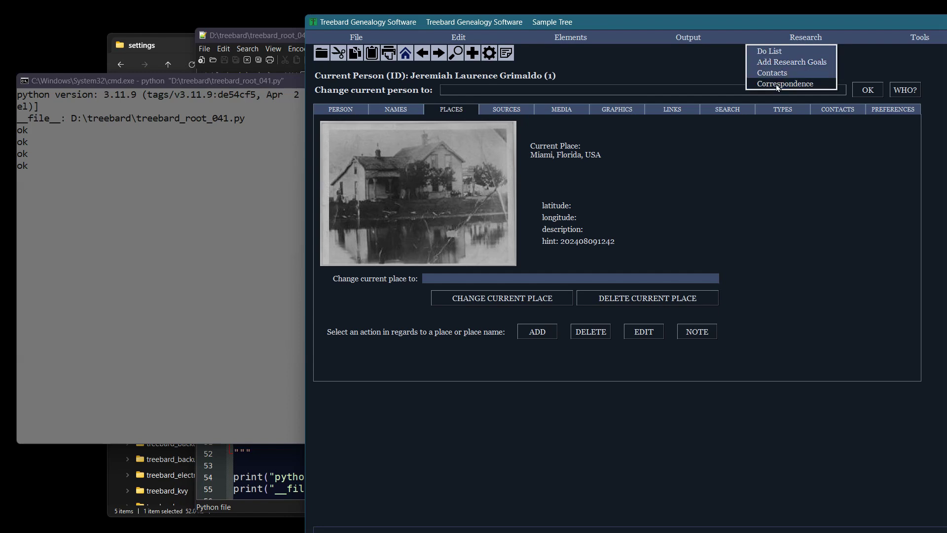
click(836, 108)
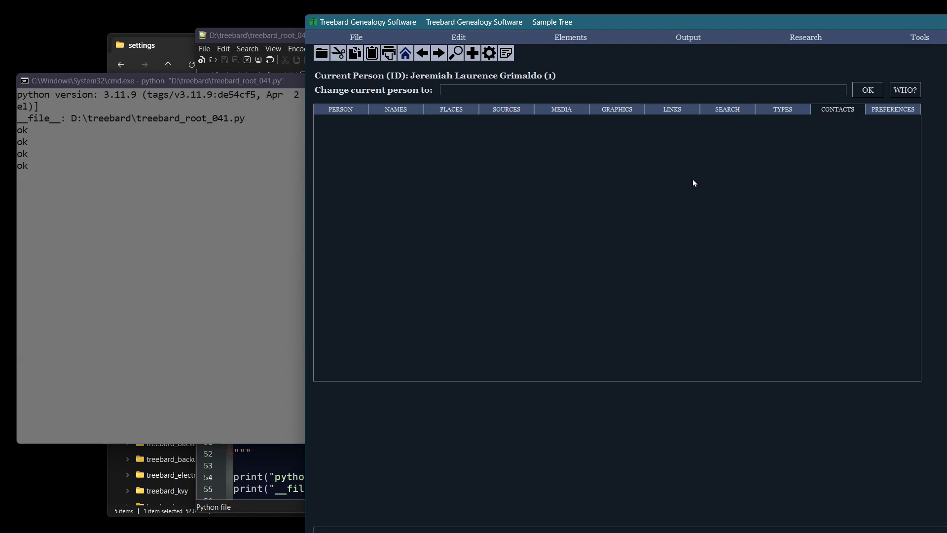
click(815, 41)
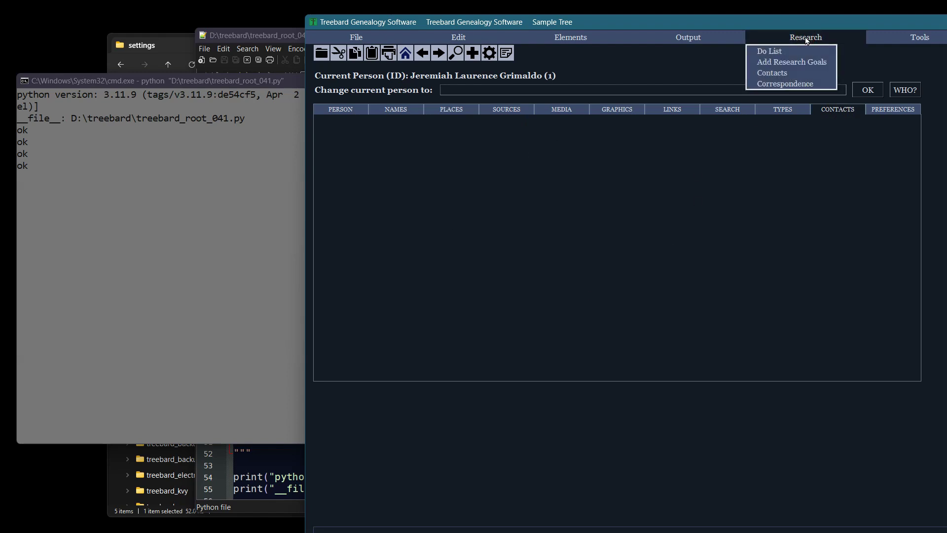
Run the Person Maker tool, view its form for generating a person from a birth year, and close it
drag(863, 23, 740, 19)
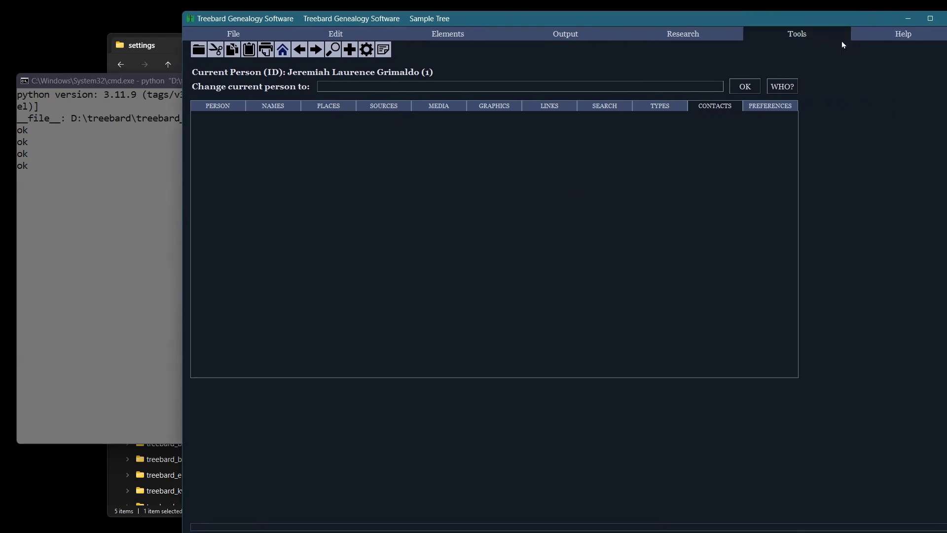
click(800, 33)
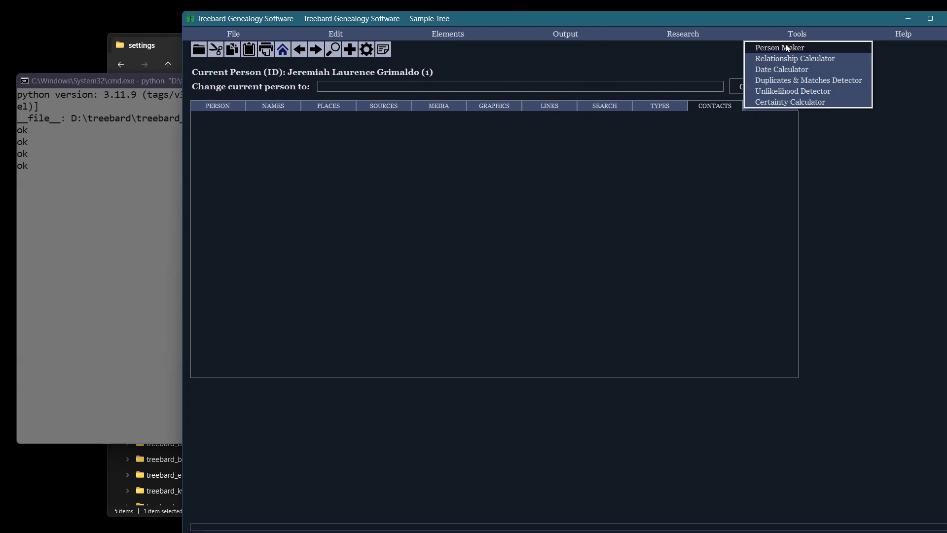
click(786, 48)
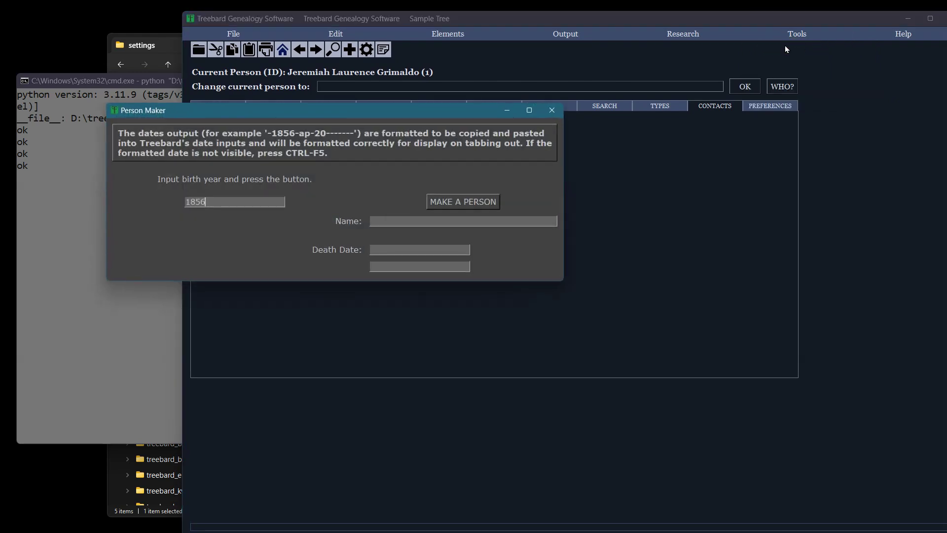
click(551, 110)
Check the remaining Tools commands, including the relationship, date and certainty calculators and the duplicates and unlikelihood detectors
click(809, 34)
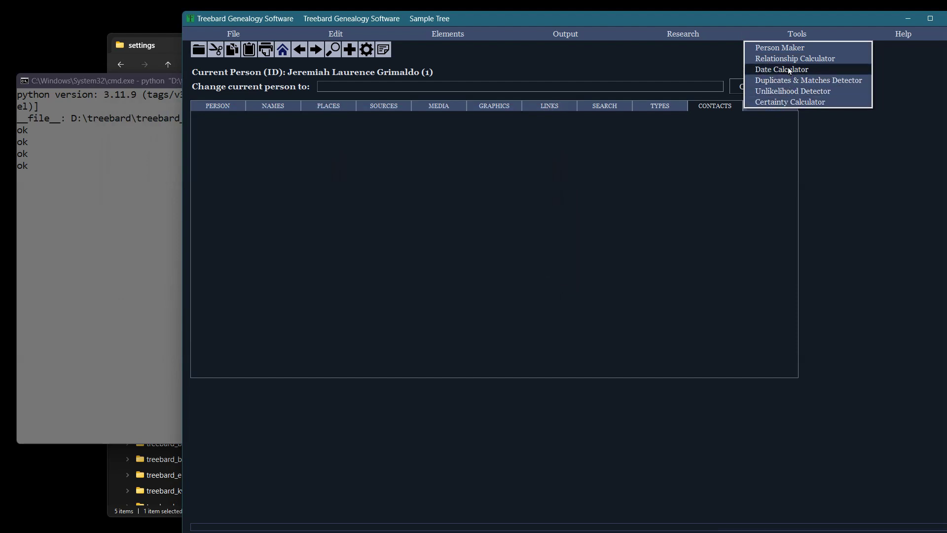
click(777, 17)
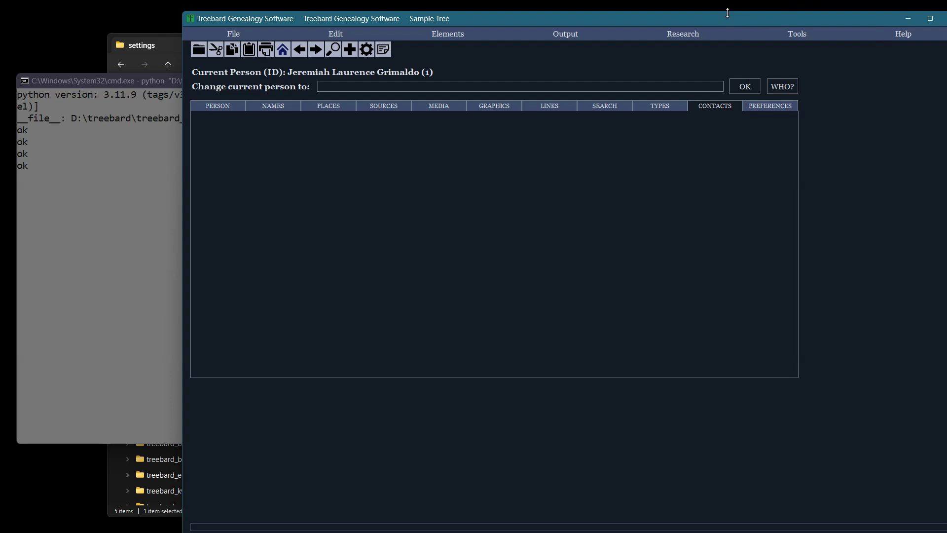
drag(726, 20, 660, 22)
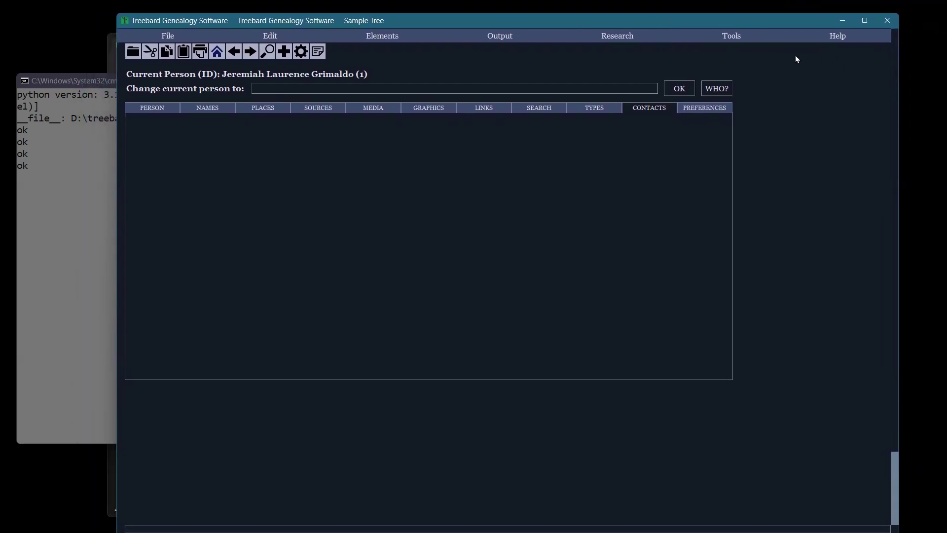
click(734, 37)
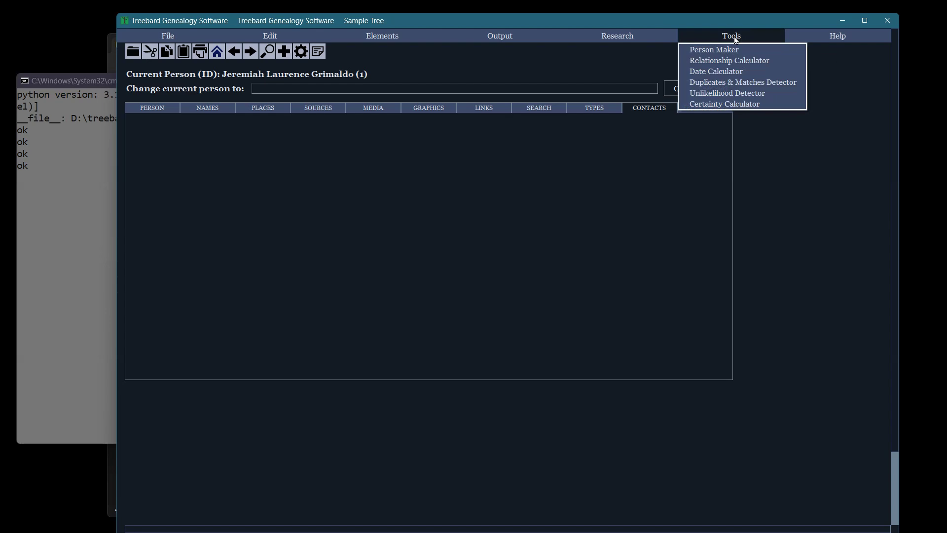
click(735, 39)
Show the About Treebard page, and open the Video Channel help link in Firefox, dismissing the browser's update notice
click(834, 37)
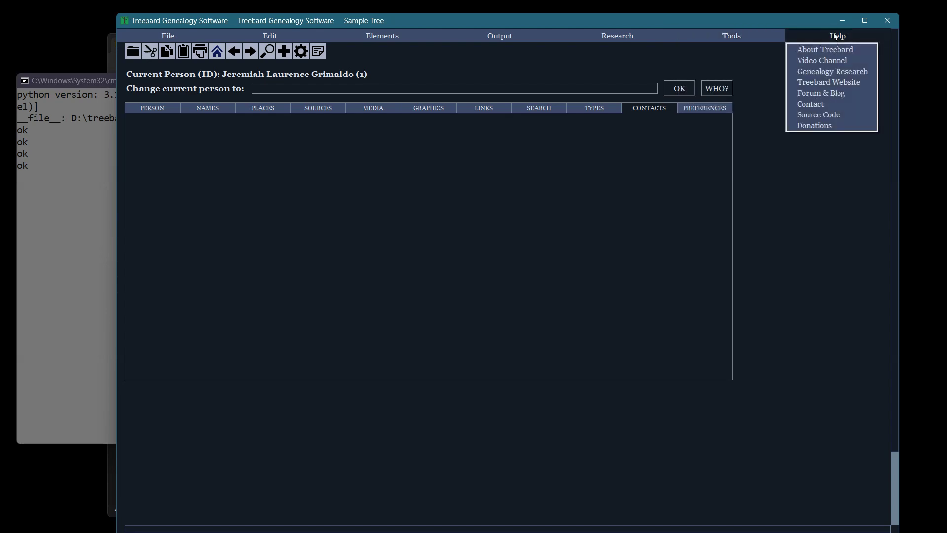
click(830, 50)
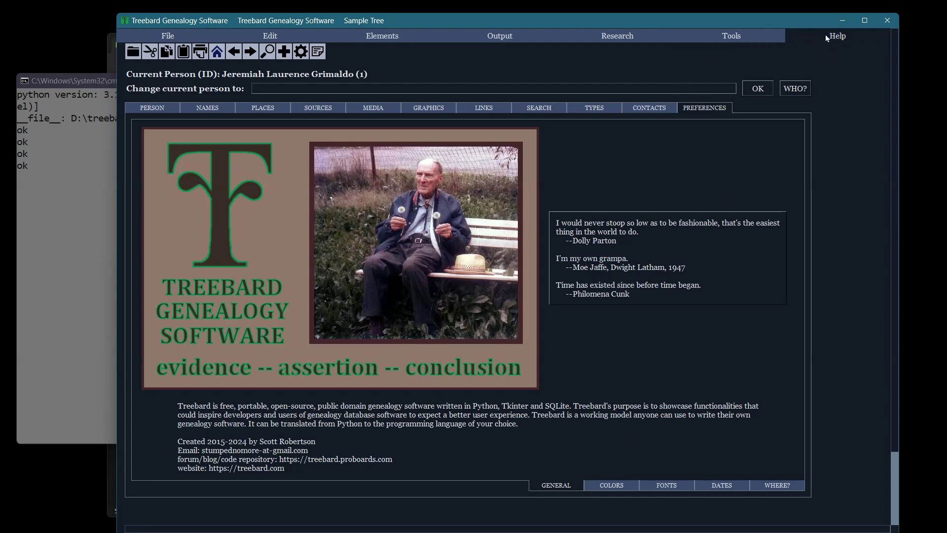
click(839, 38)
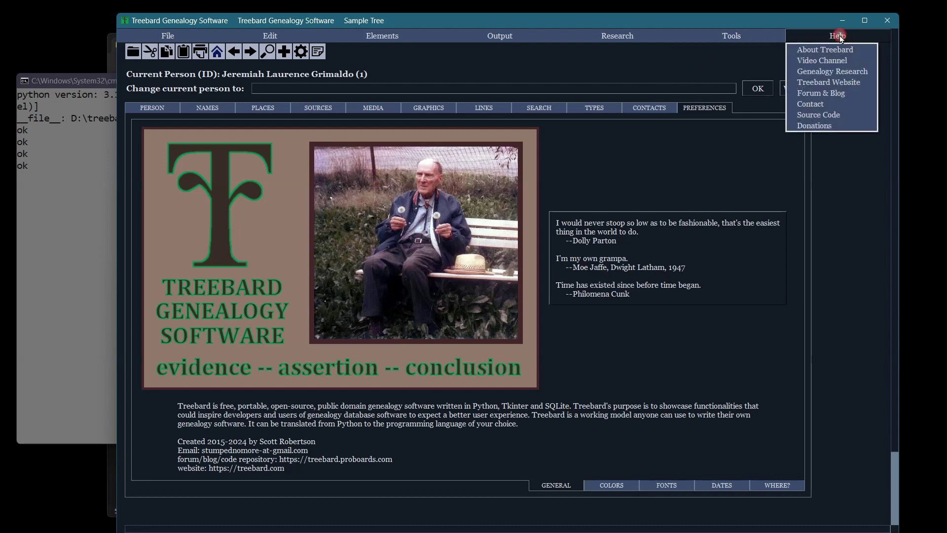
click(826, 60)
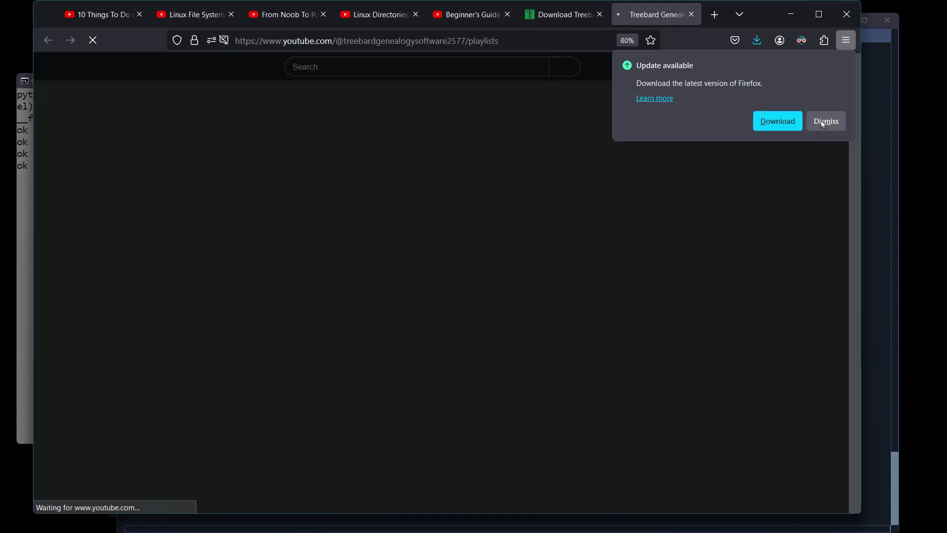
click(821, 120)
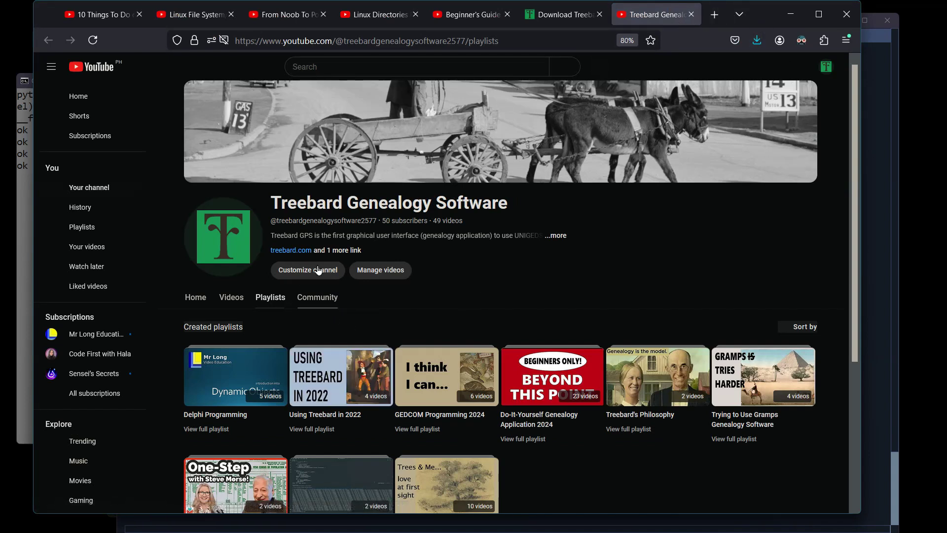
Compare the YouTube channel's Home and Playlists pages, finish on Home, and minimize the browser to return to Treebard
click(202, 299)
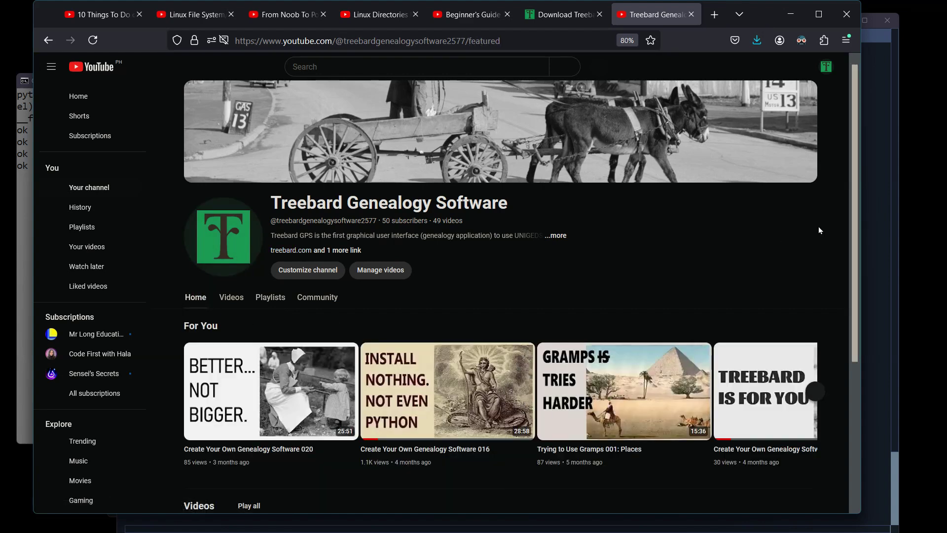
click(272, 297)
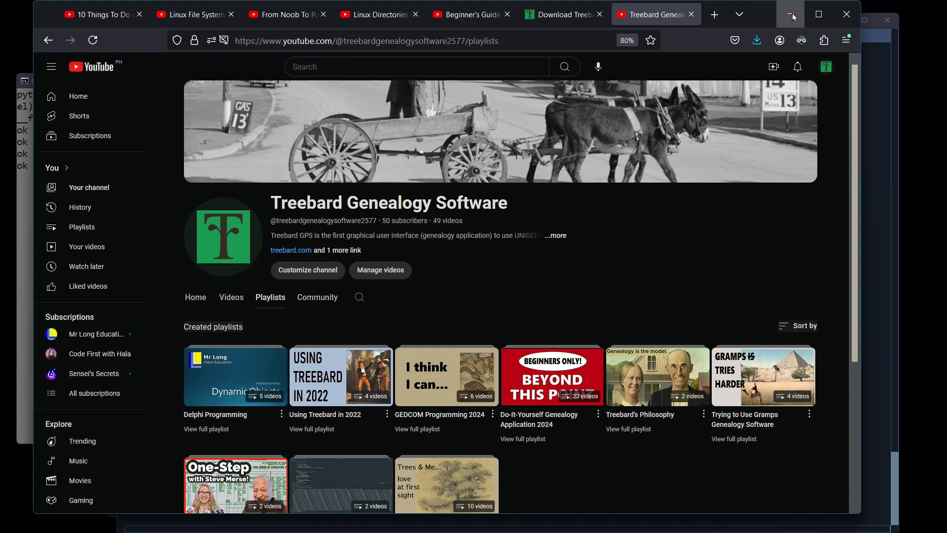
click(192, 297)
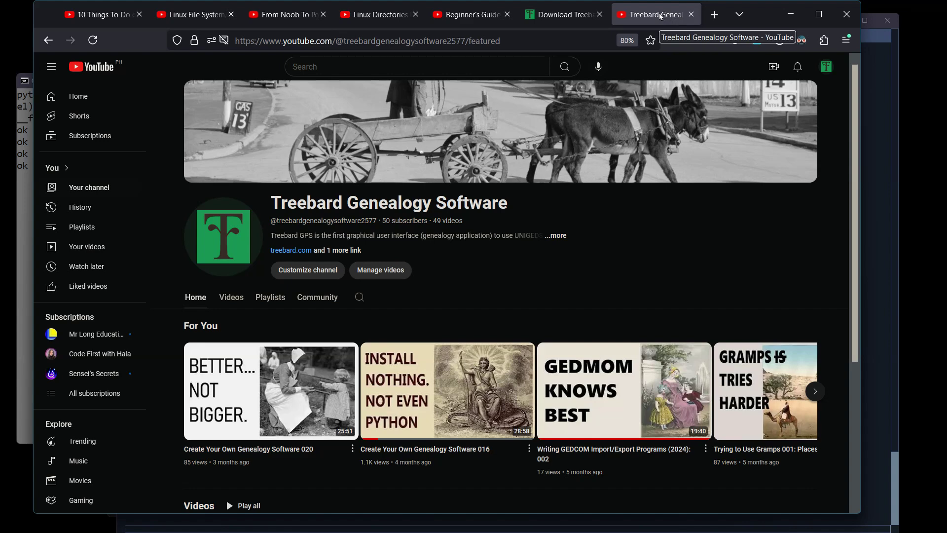
mouse_move(741, 107)
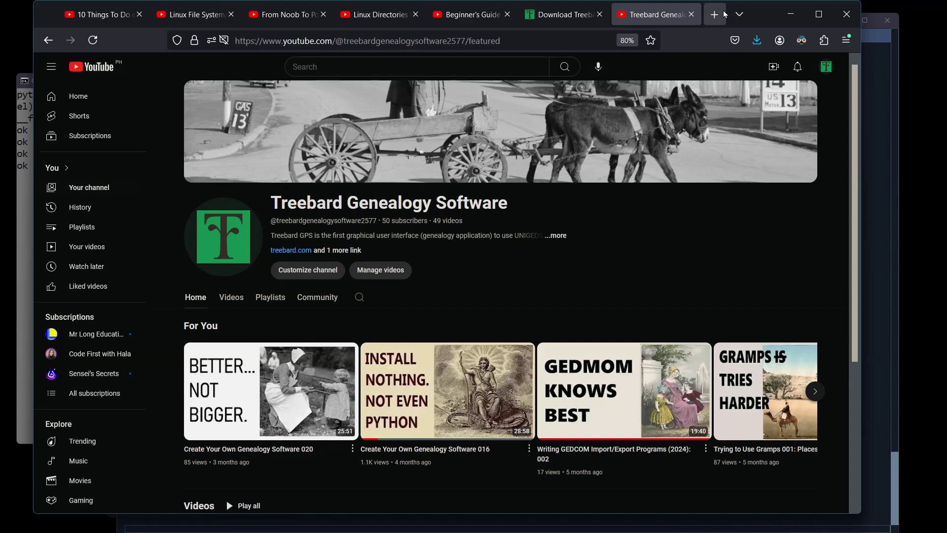
click(791, 14)
Open the Genealogy Research help link to view FamilySearch's record search page, and minimize the browser
click(848, 35)
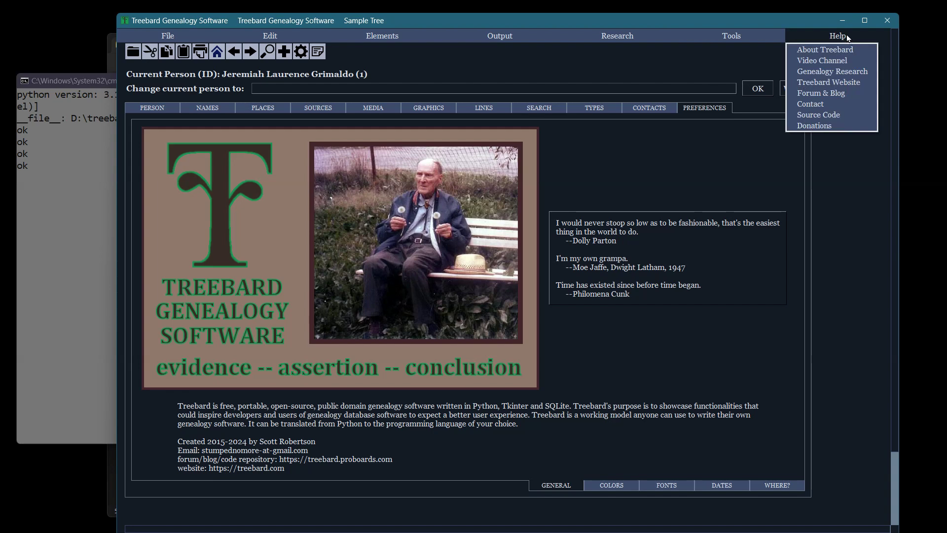
click(836, 71)
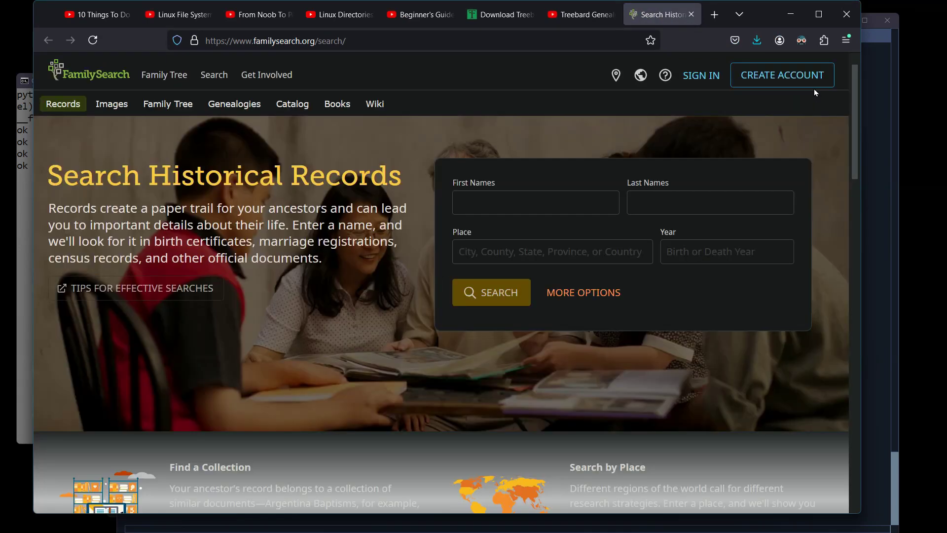
click(790, 14)
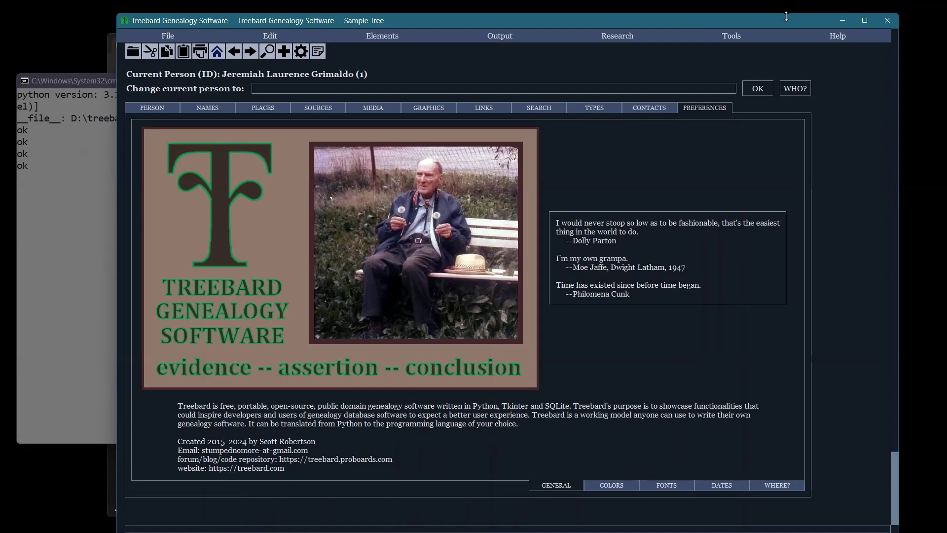
Open the Treebard Website and Forum & Blog help links in turn, minimizing the browser after viewing each page
click(838, 36)
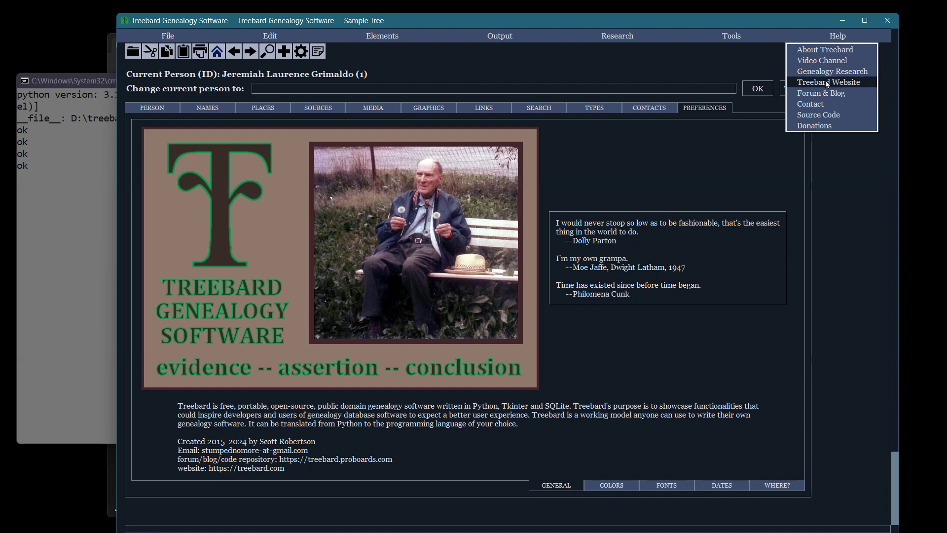
click(825, 81)
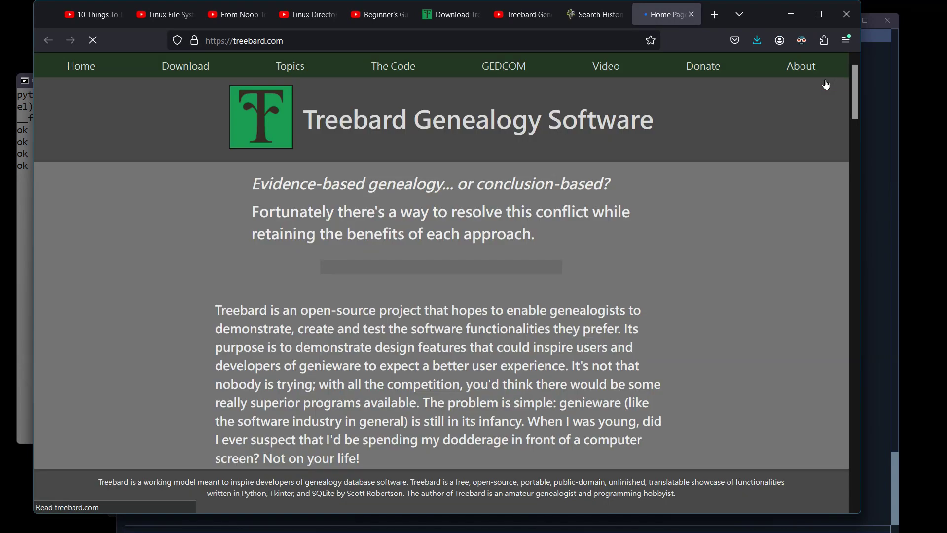
click(792, 15)
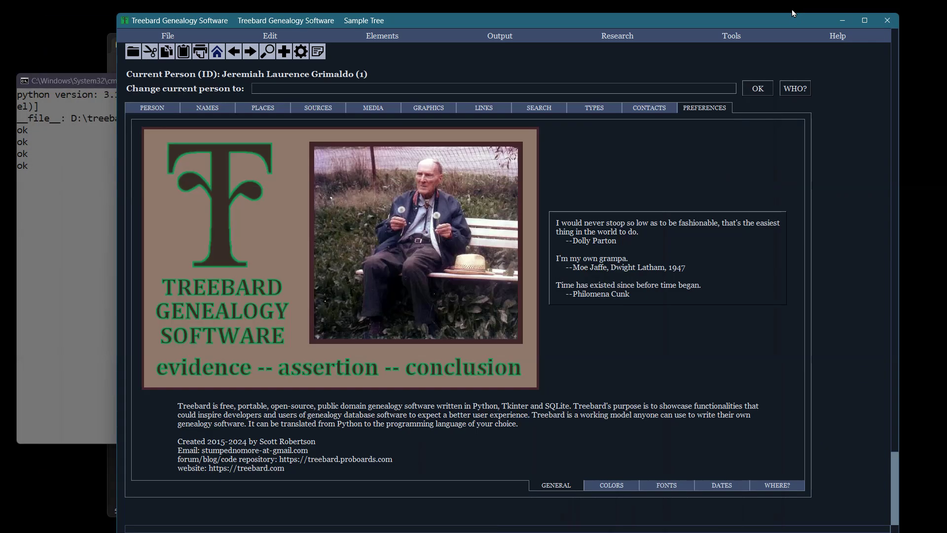
click(851, 38)
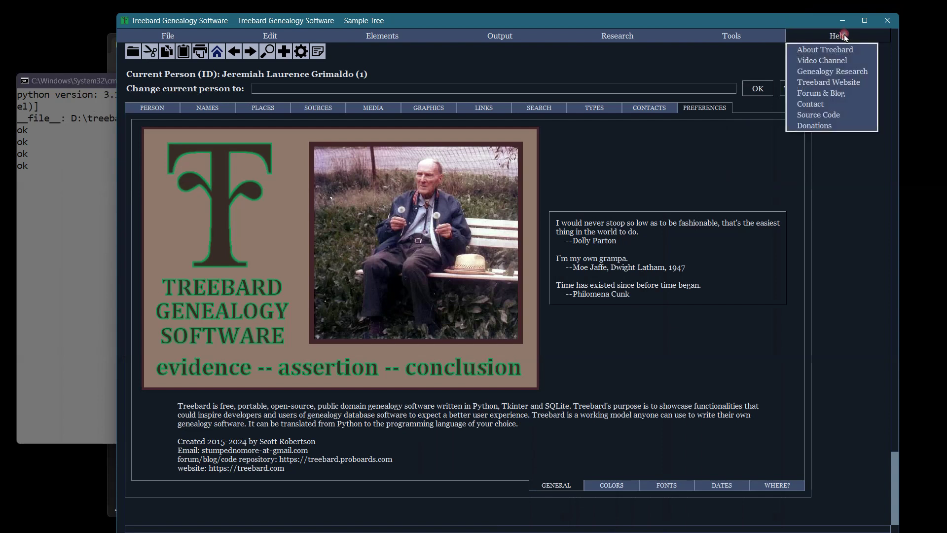
click(815, 93)
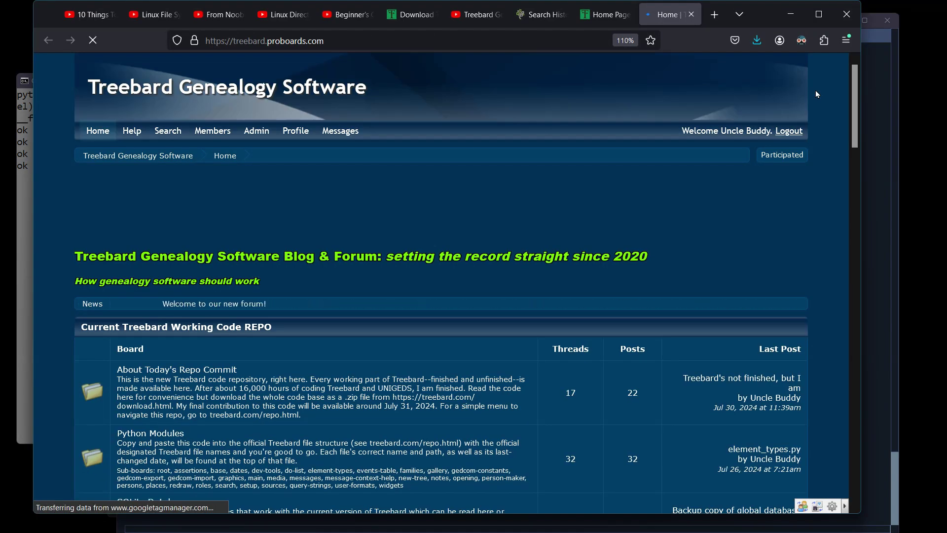
mouse_move(858, 78)
mouse_down()
mouse_move(811, 285)
mouse_move(830, 438)
mouse_move(854, 354)
mouse_move(858, 266)
mouse_move(857, 117)
mouse_move(841, 83)
mouse_up()
click(791, 14)
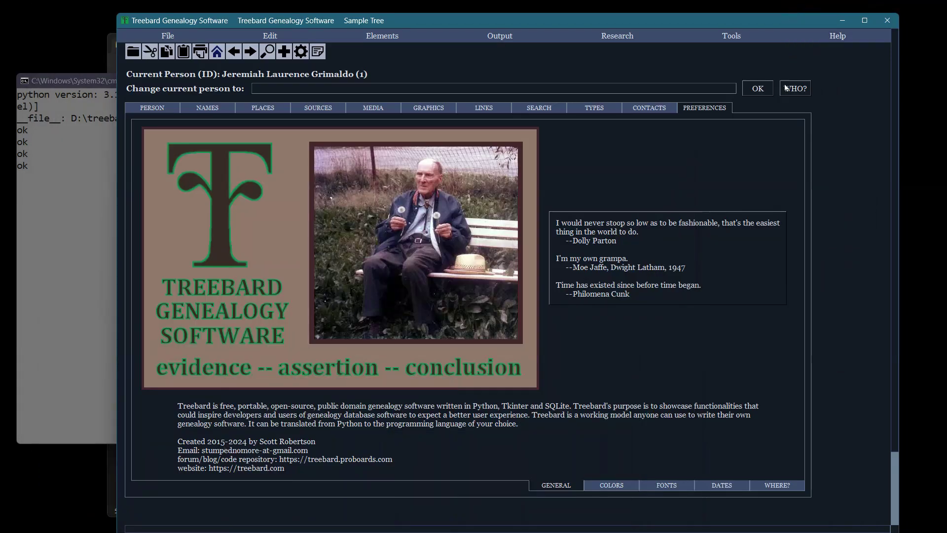
Open the Contact help link to view the page on contacting Treebard's author, and minimize the browser
click(837, 37)
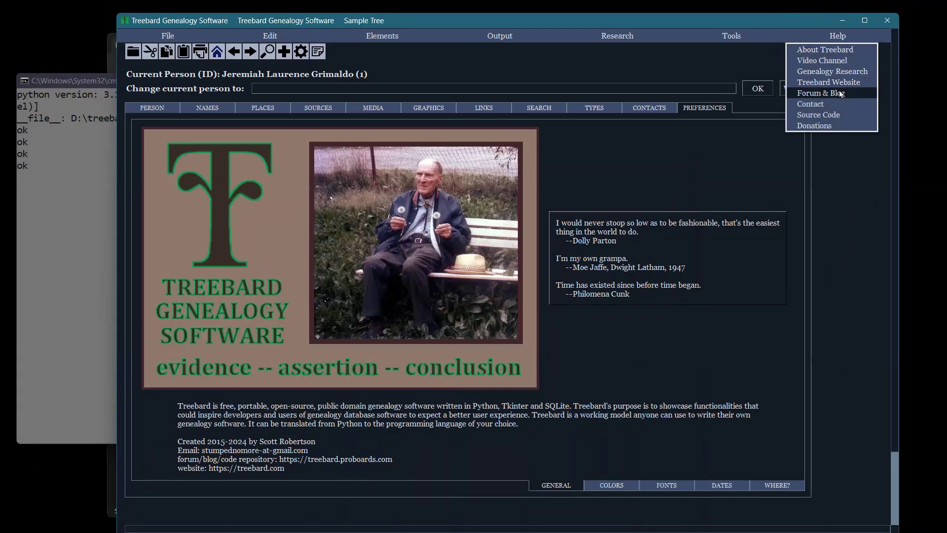
click(816, 104)
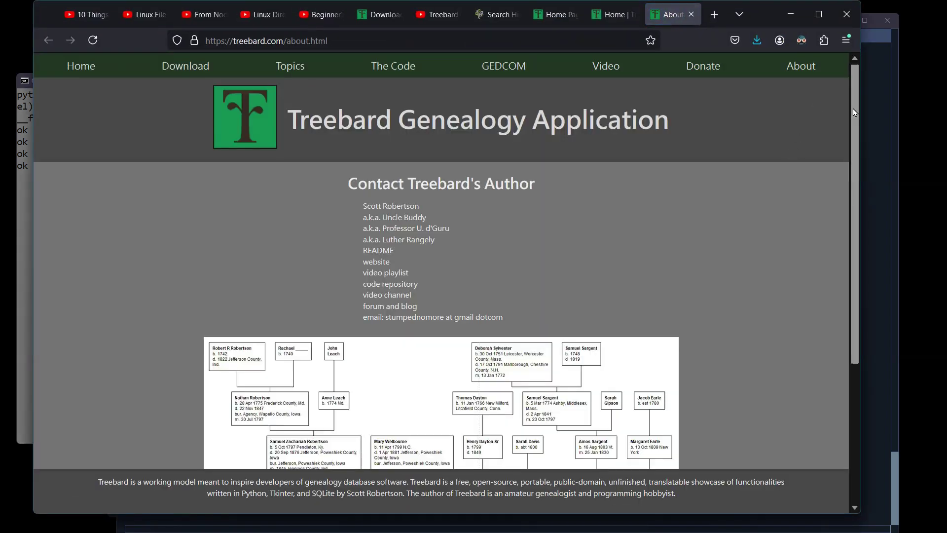
drag(854, 109, 848, 57)
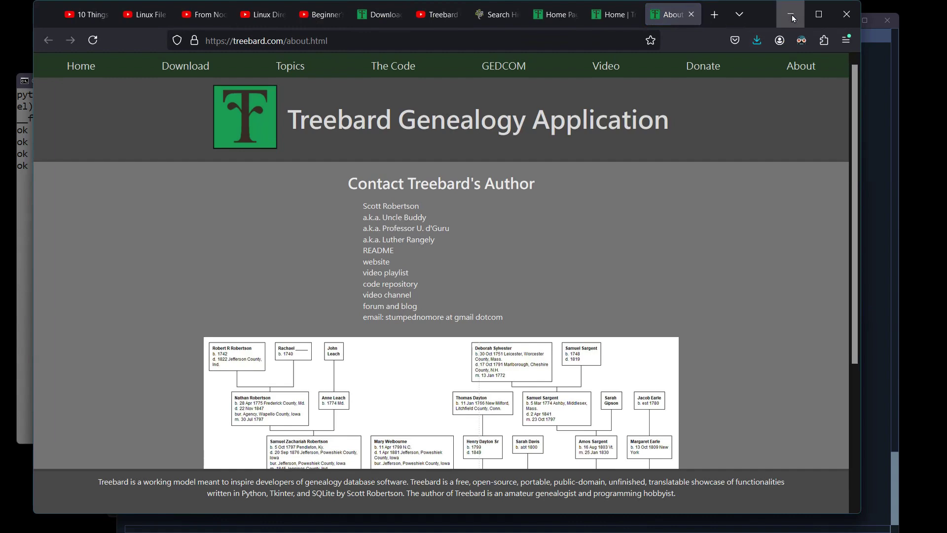
click(791, 16)
Open the Source Code help link, look over the download page's source code and executable links, and minimize the browser
click(835, 36)
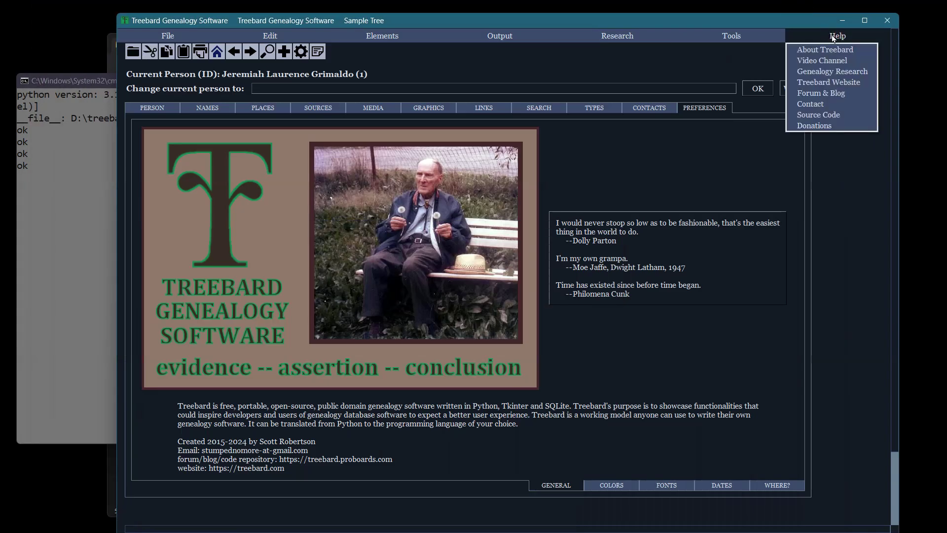
click(825, 115)
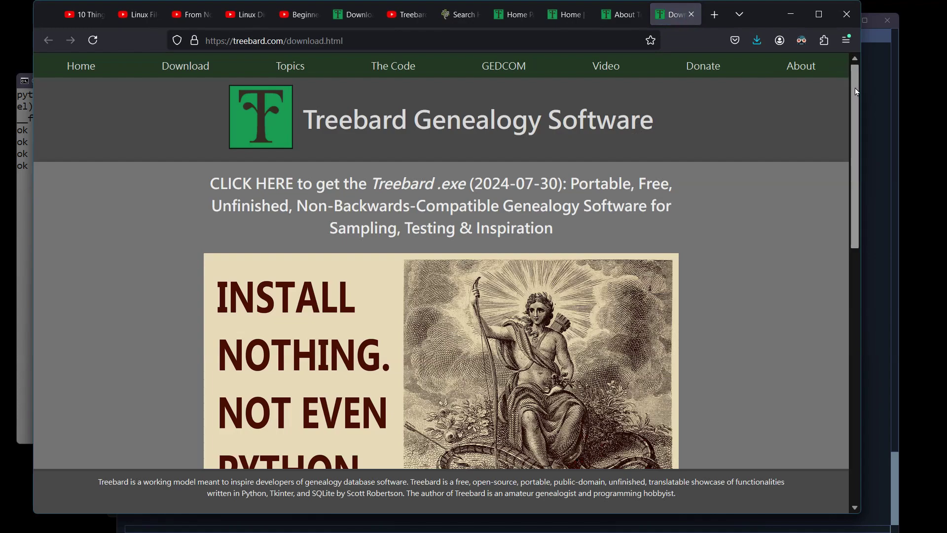
drag(855, 88, 858, 323)
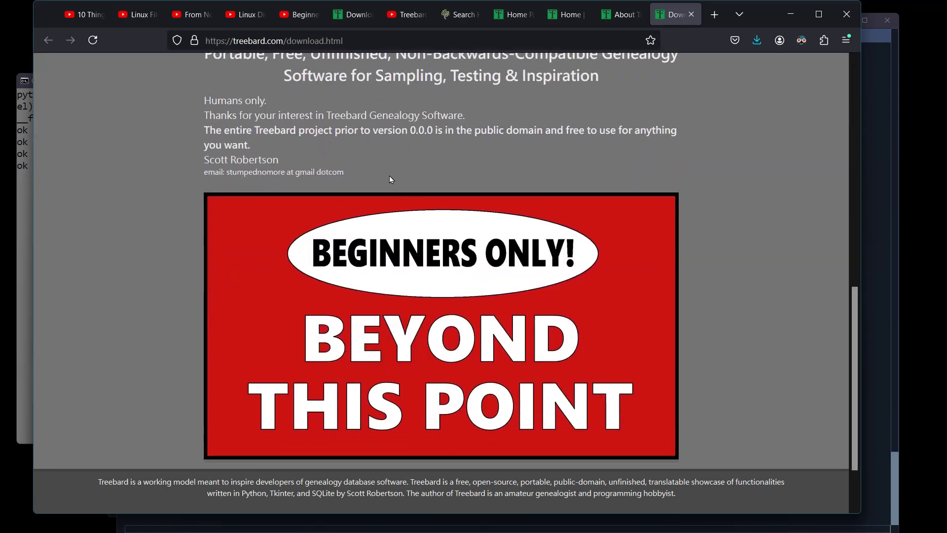
scroll(395, 92, up, 1)
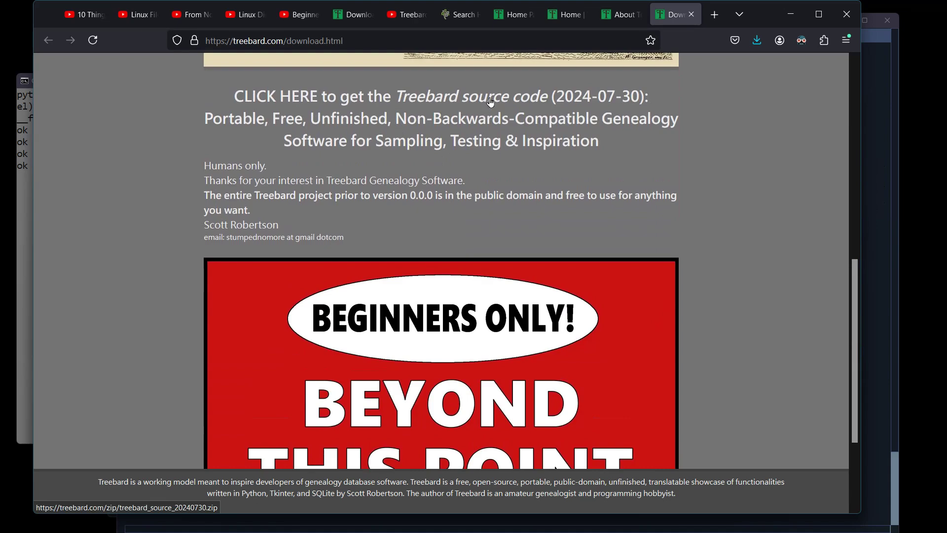
drag(853, 288, 857, 93)
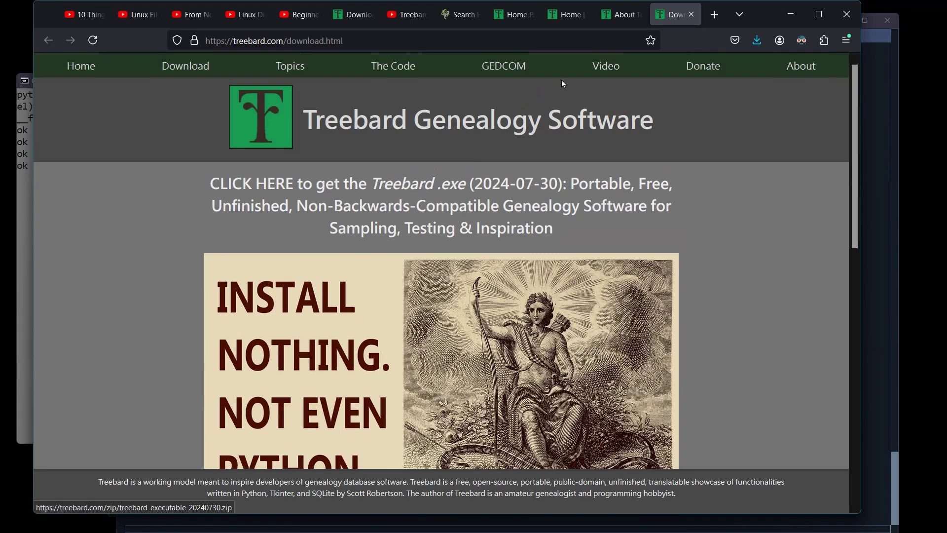
click(798, 11)
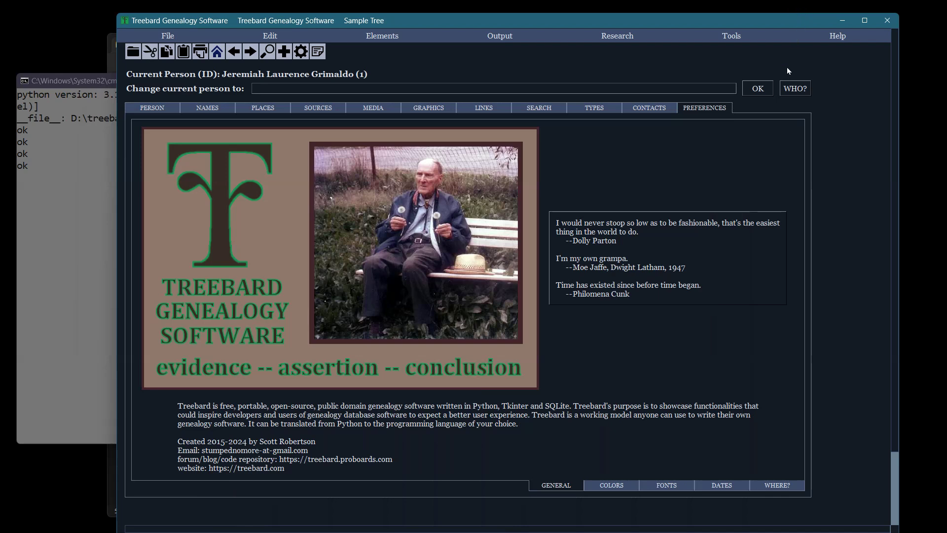
Open the Donations help link and look through the donation page, including its payment tiers
click(834, 36)
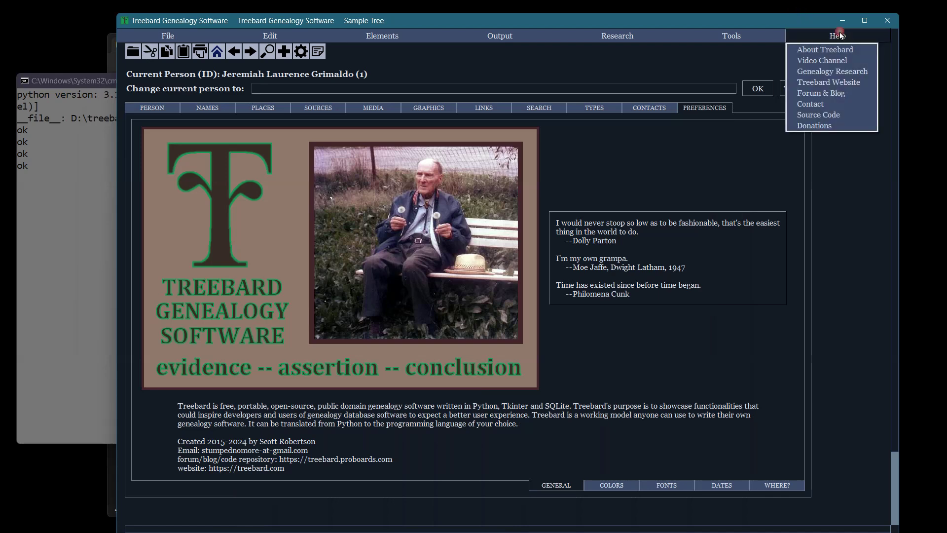
click(817, 126)
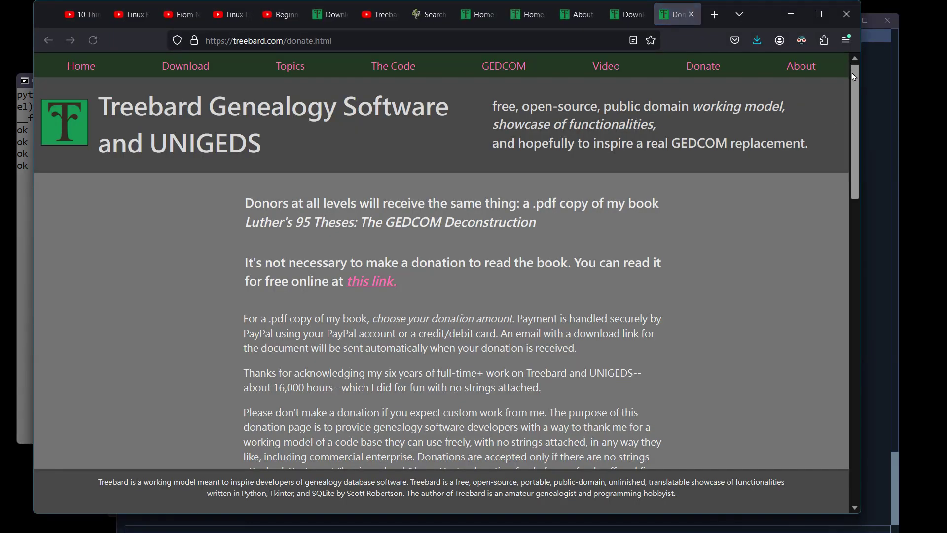
drag(857, 96, 859, 249)
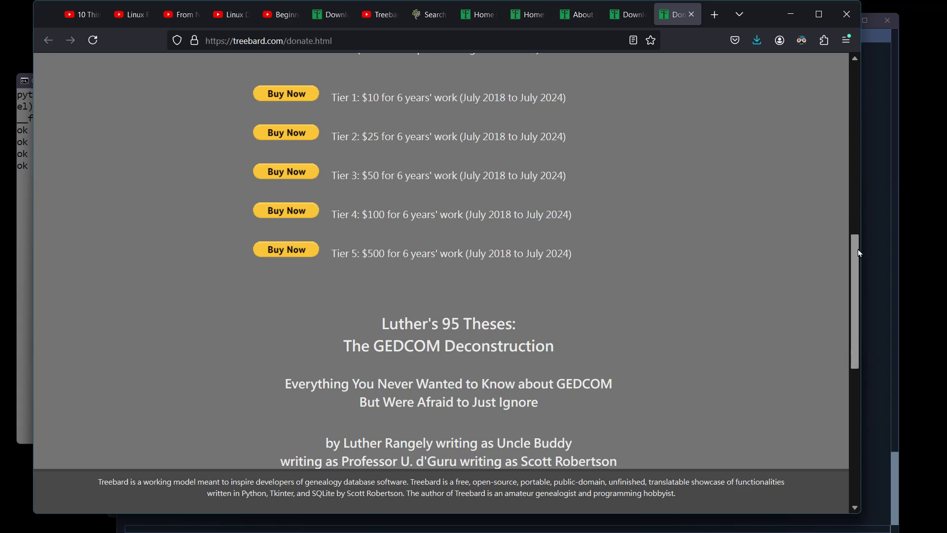
drag(857, 250, 860, 77)
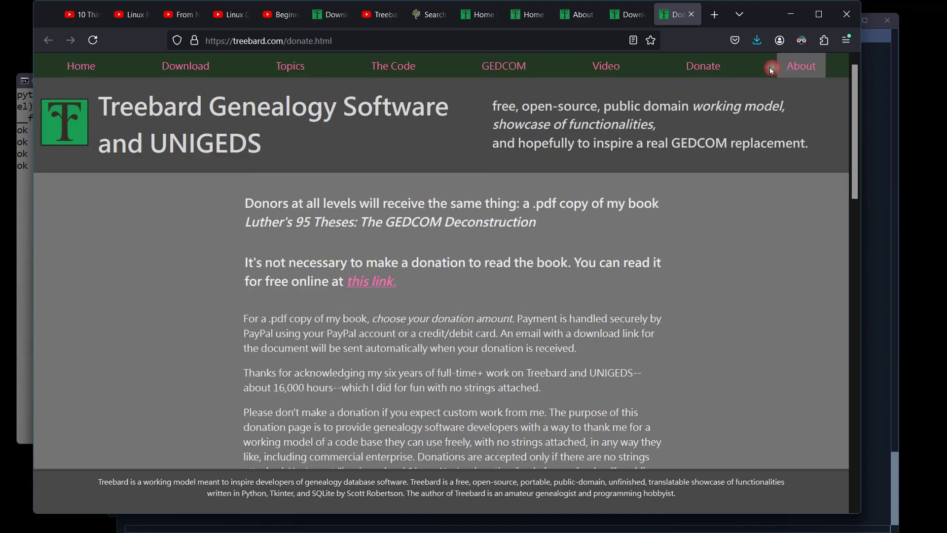
View the website's GEDCOM page with Treebard's free book, and close the browser to return to Treebard
click(494, 68)
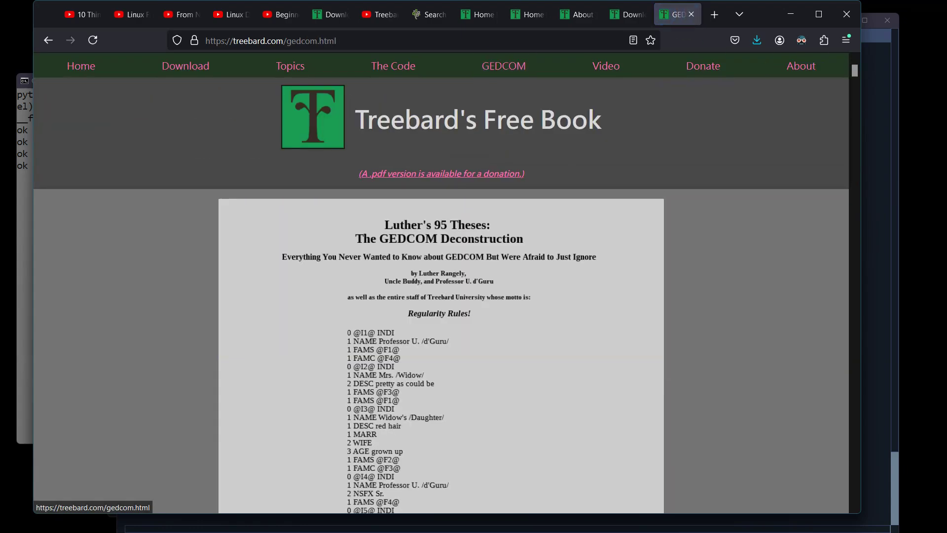
mouse_move(854, 70)
mouse_down()
mouse_move(868, 353)
mouse_move(843, 498)
mouse_move(845, 61)
mouse_up()
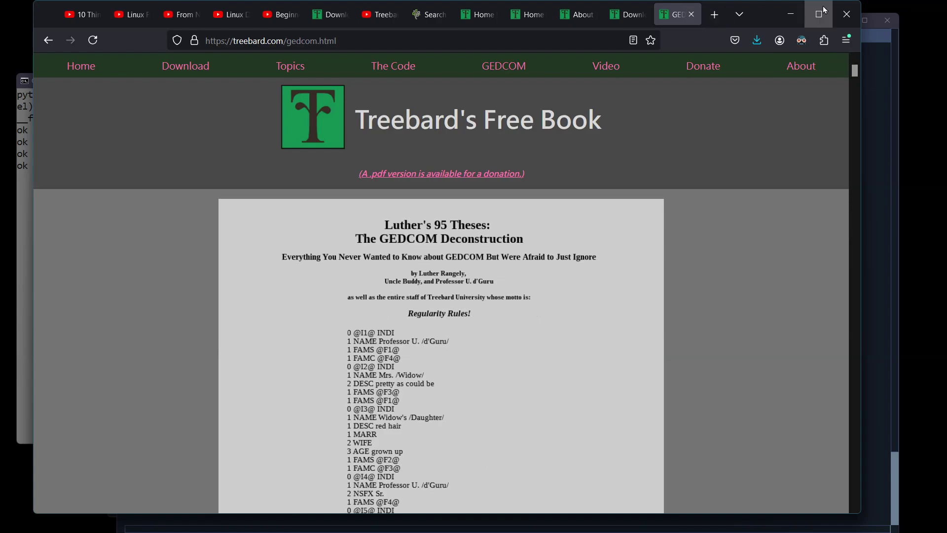
click(846, 16)
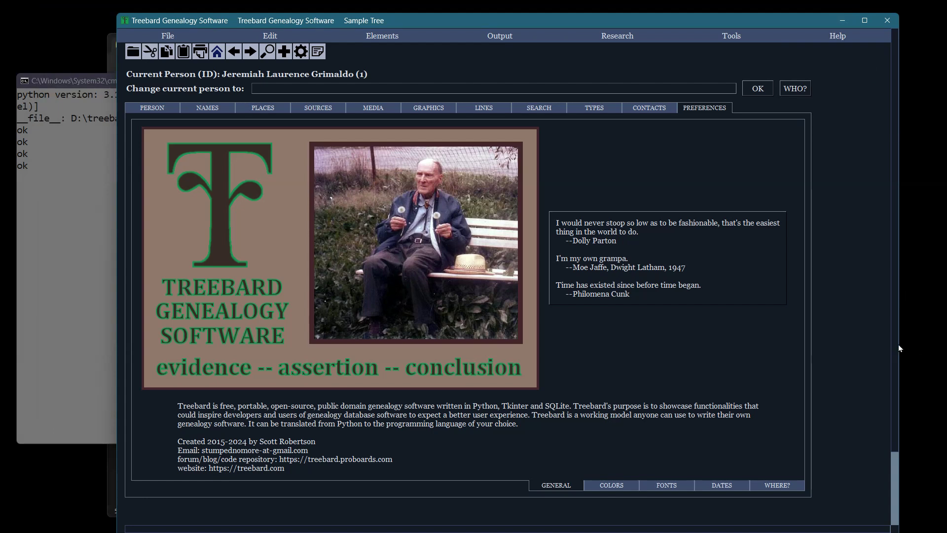
Test vertical scrolling on Treebard's Preferences page, check the command window's output, and bring Treebard back to the front
scroll(896, 352, down, 2)
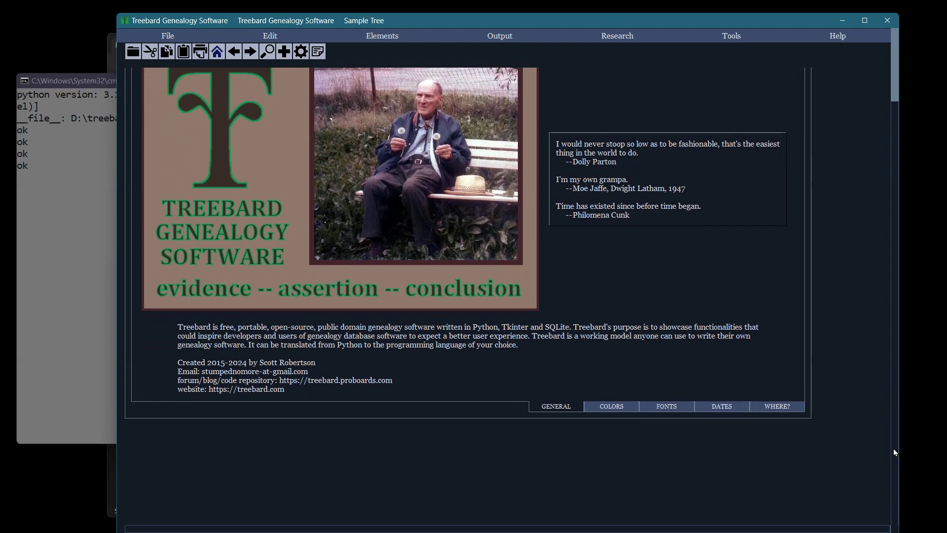
scroll(894, 424, up, 2)
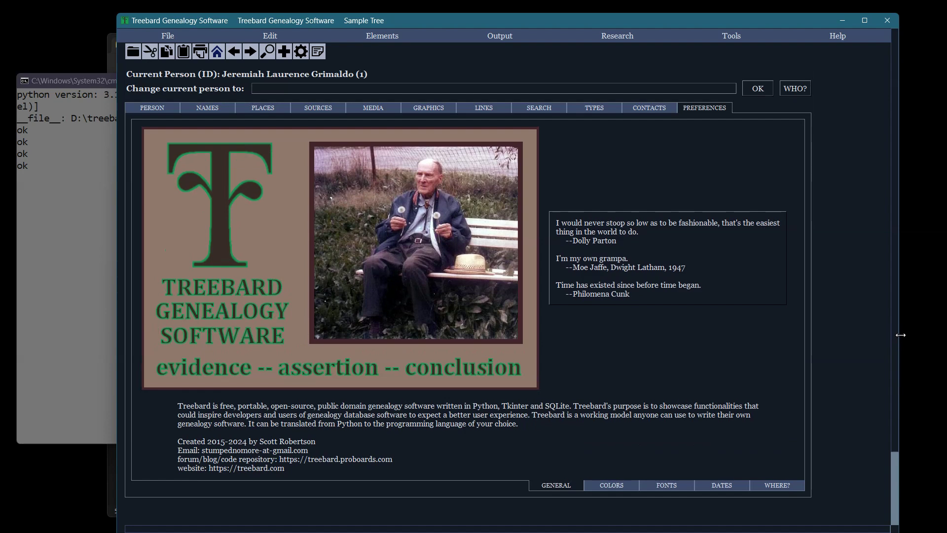
click(49, 81)
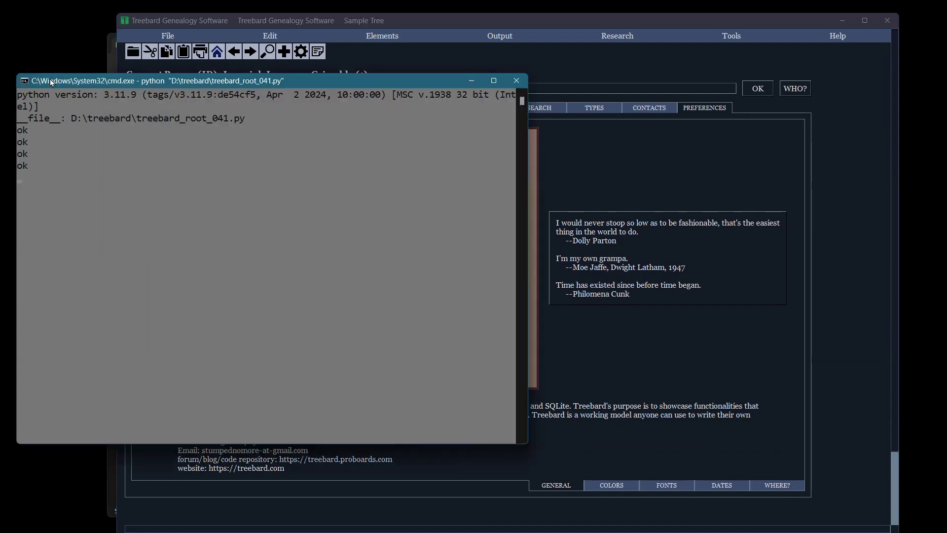
click(443, 19)
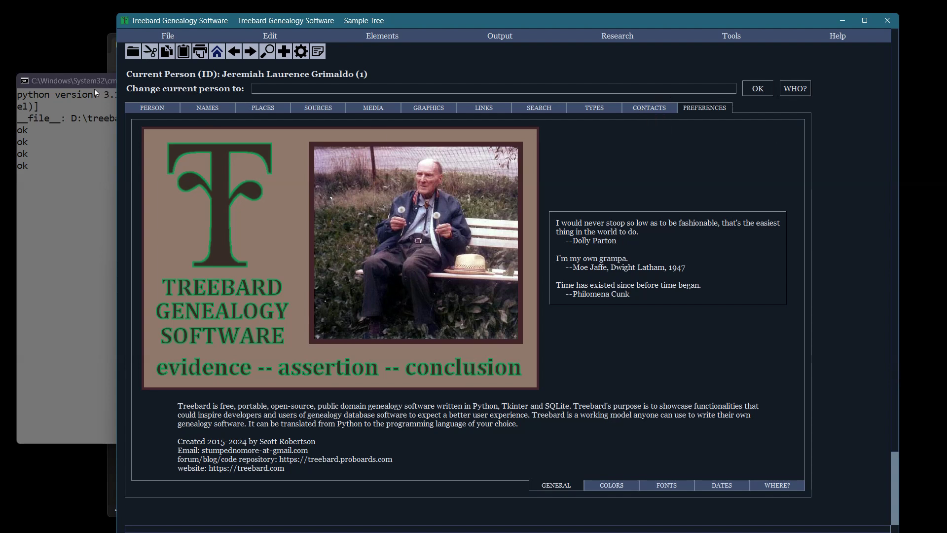
Show the current person's details on the Person page, and bring the command window to the front
click(143, 107)
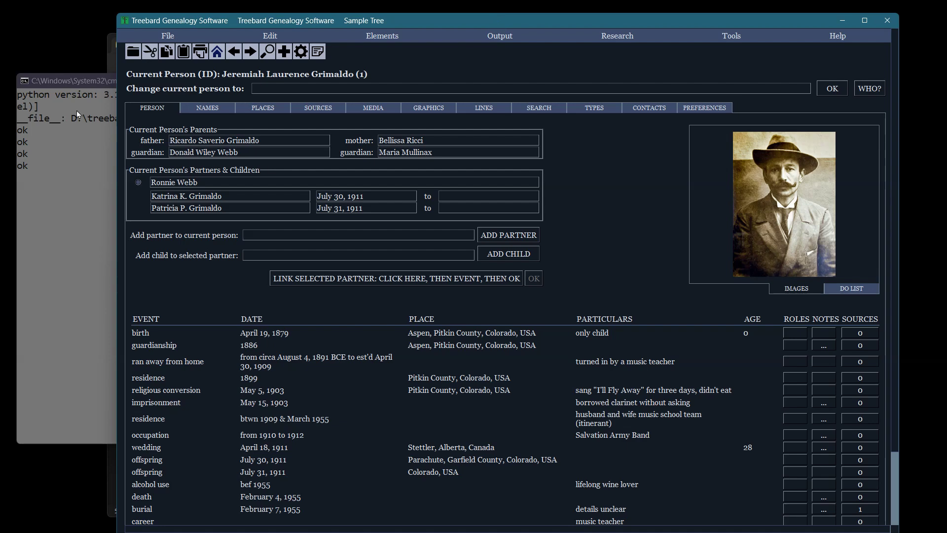
click(65, 82)
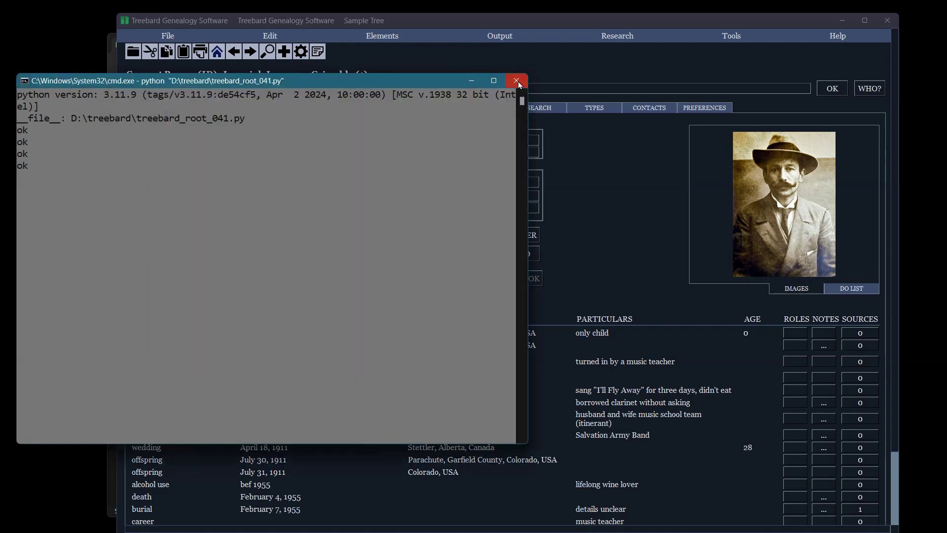